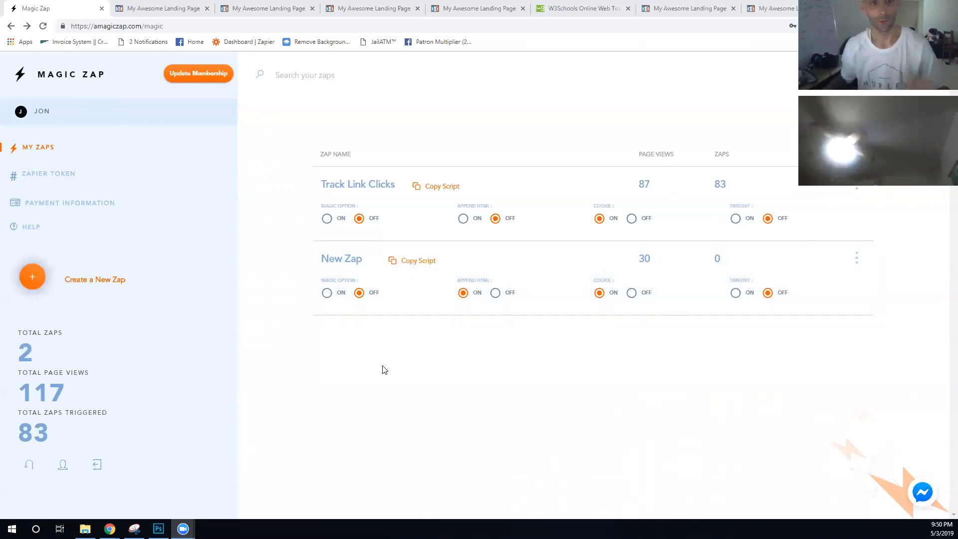
- Open Zapier in a new browser tab and log in with the remembered e-mail and the account password
key(ctrl+t)
text(z)
key(Return)
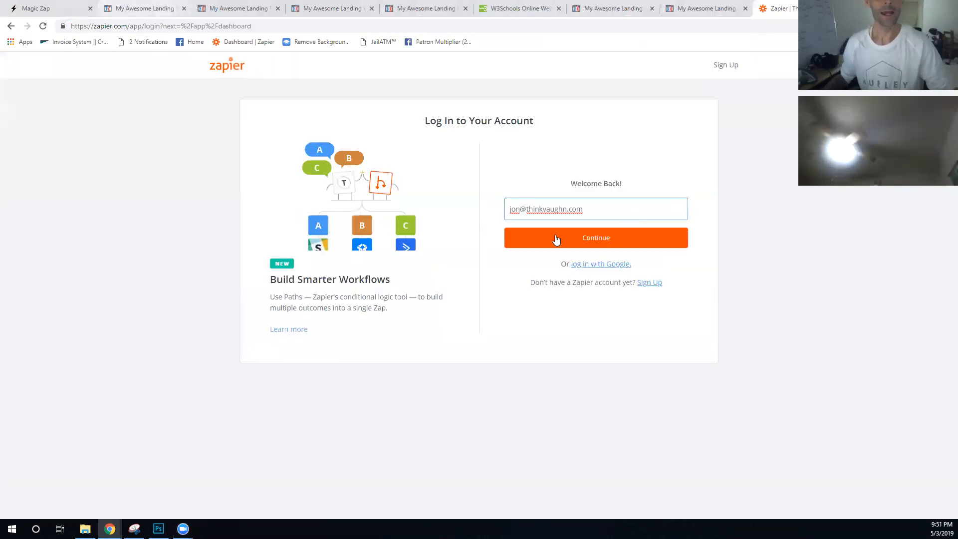
click(580, 235)
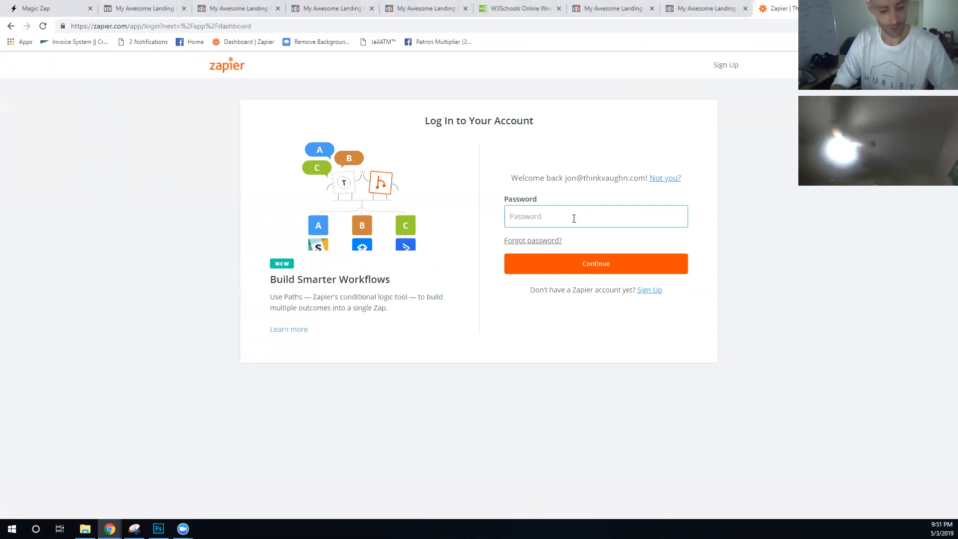
text(••)
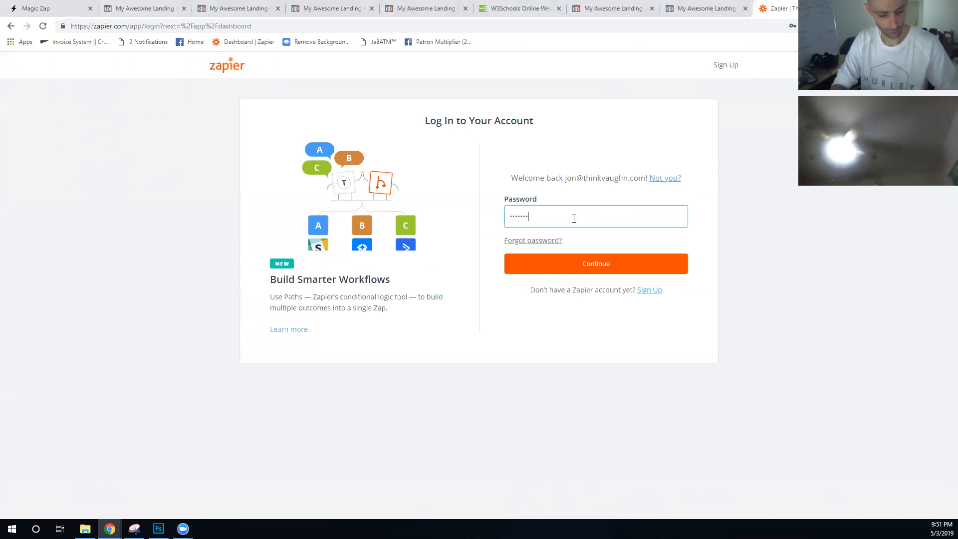
key(Return)
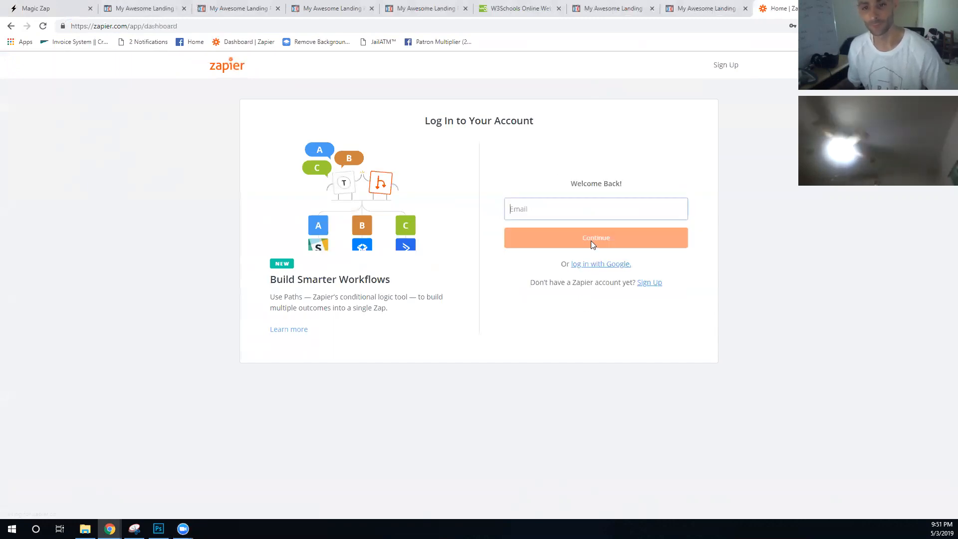
- Copy the Zapier Invitation Link from Magic Zap's Zapier Token page and open it in the Zapier tab
click(36, 7)
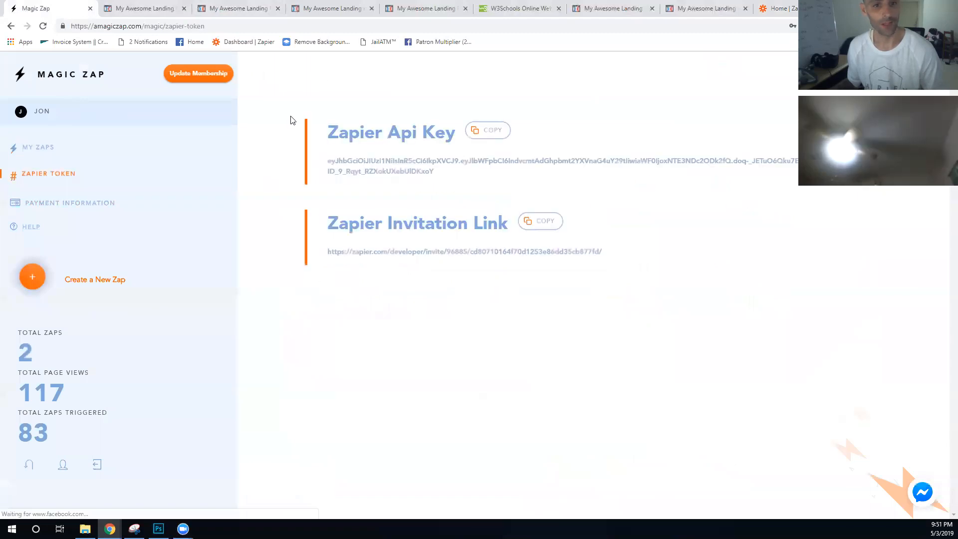
click(523, 223)
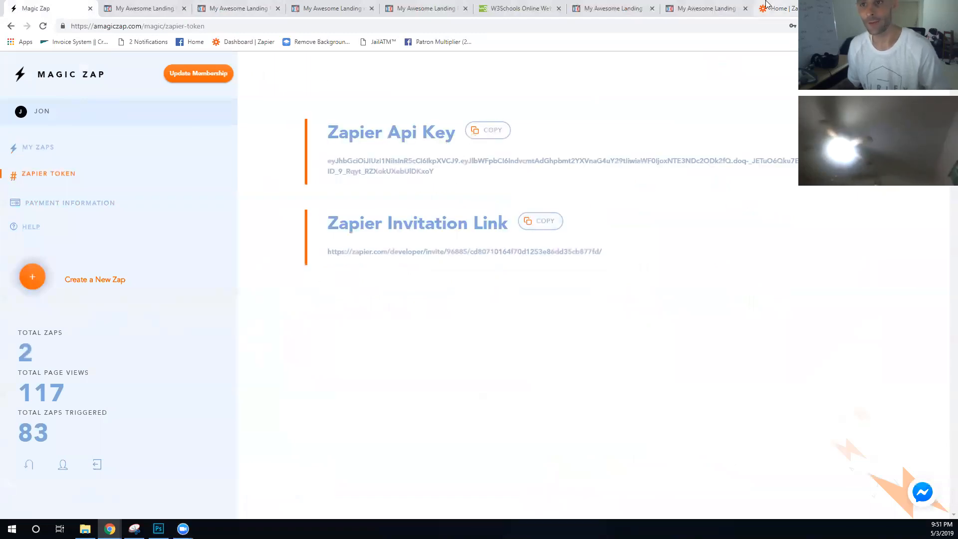
click(778, 8)
click(187, 26)
key(ctrl+v)
key(Return)
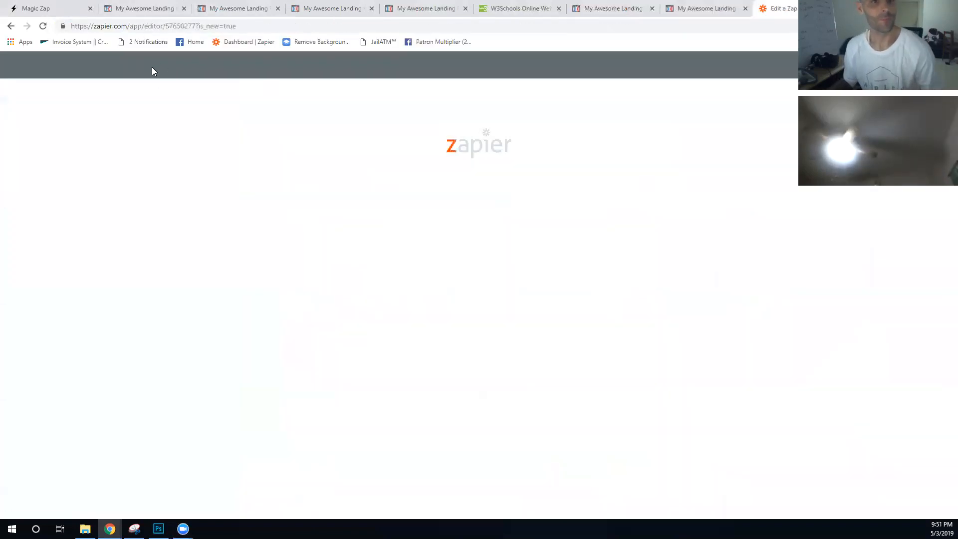
- Place the Zapier editor's browser tab directly beside the Magic Zap one and return to Magic Zap
click(40, 9)
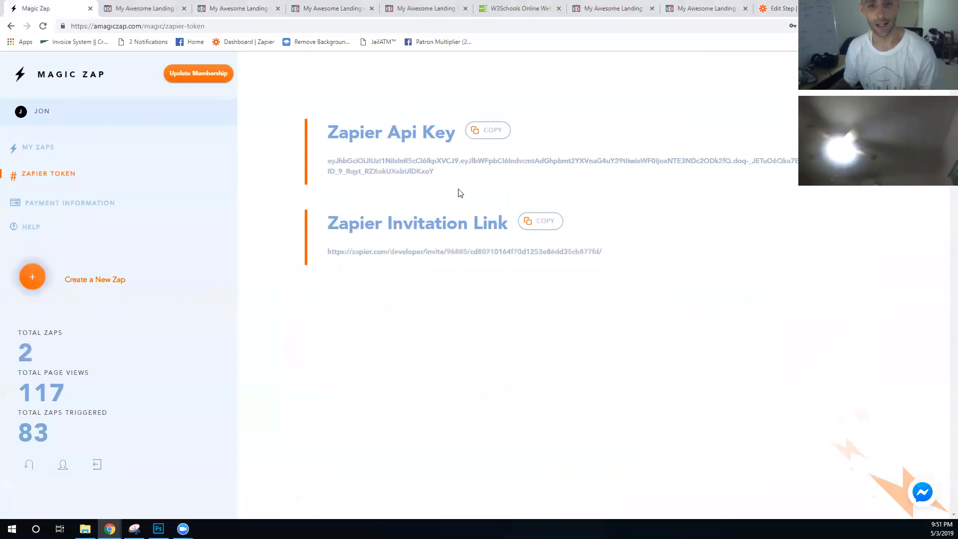
drag(778, 9, 164, 6)
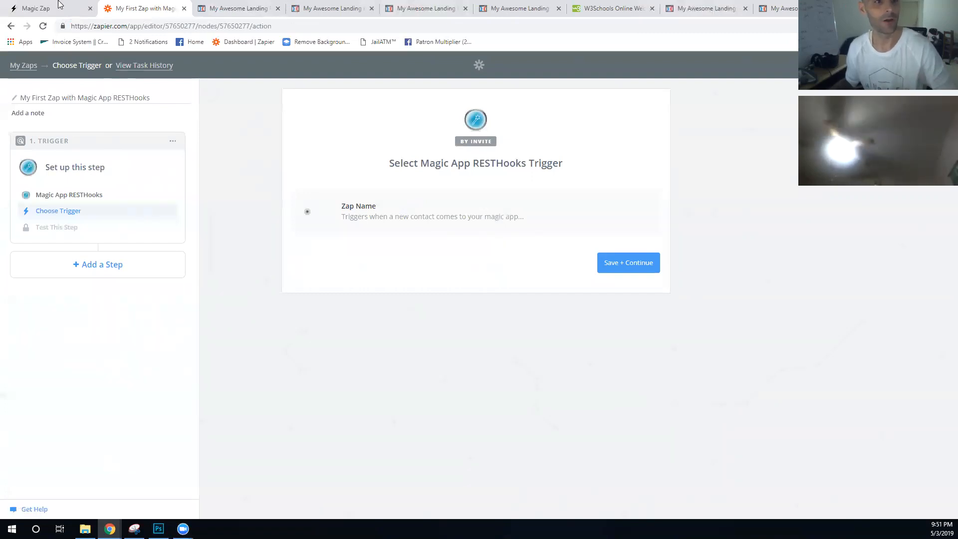
click(48, 11)
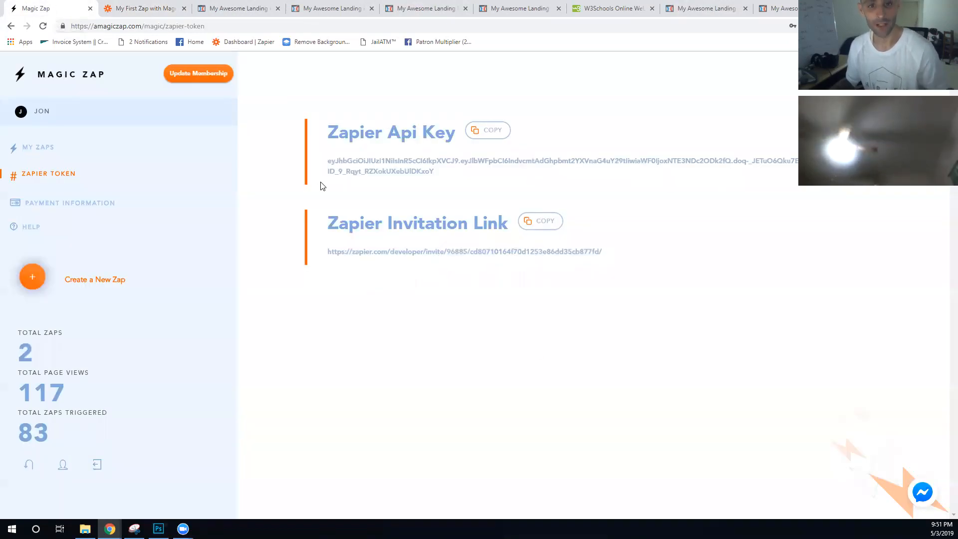
- Copy the Zapier API key from Magic Zap and confirm Zap Name as the Magic App RESTHooks trigger in Zapier
click(483, 133)
click(142, 9)
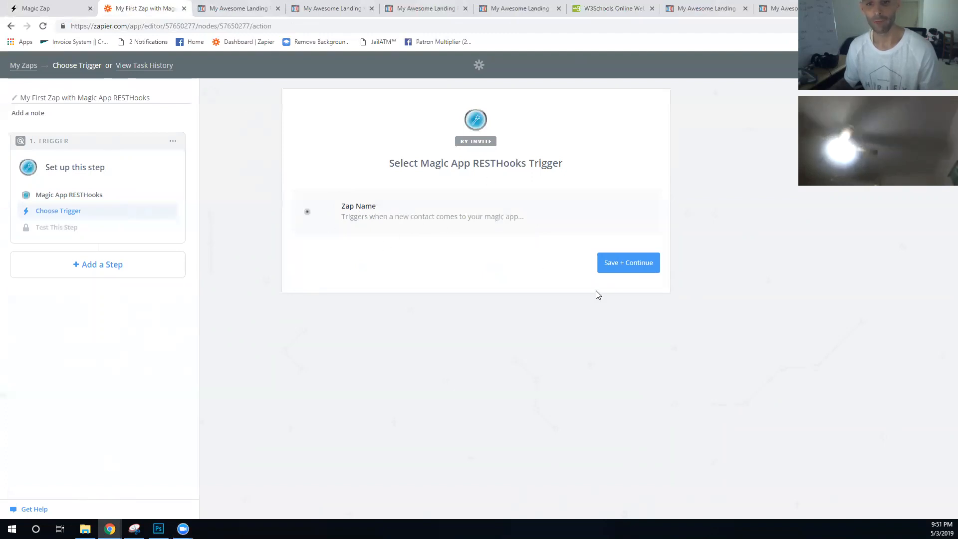
click(617, 272)
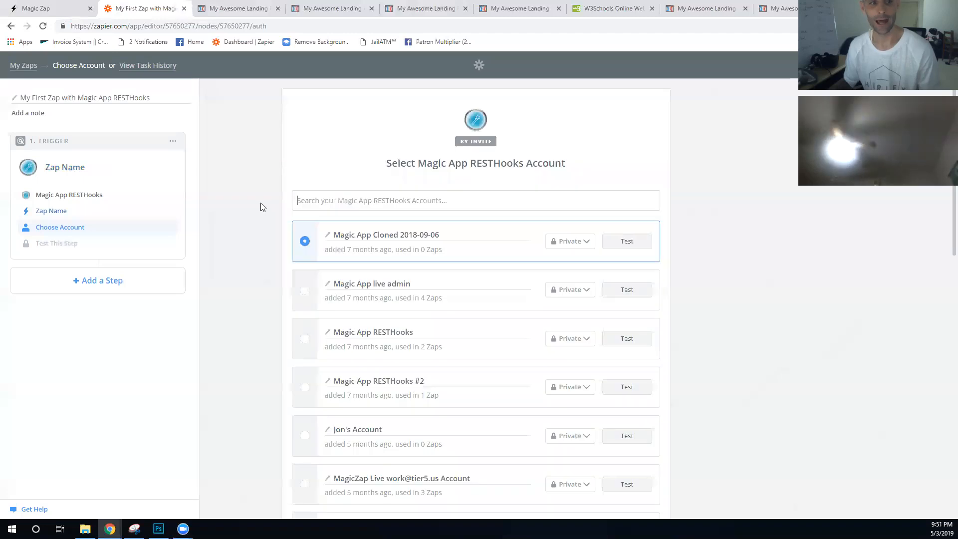
scroll(351, 239, down, 13)
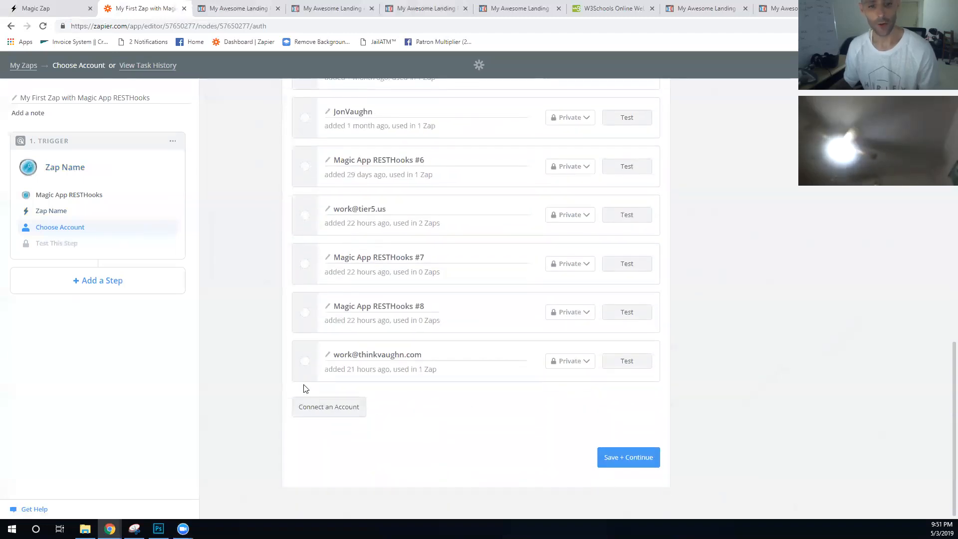
click(346, 411)
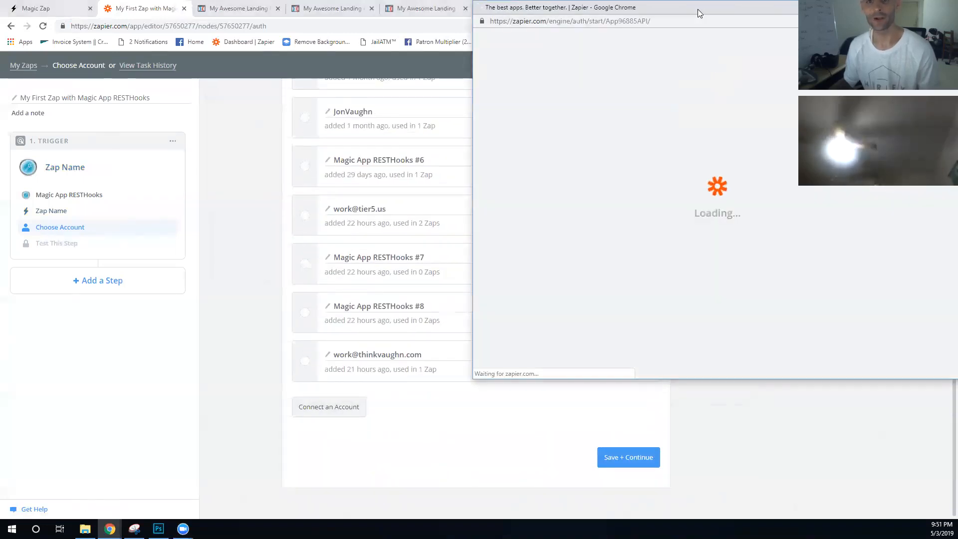
drag(698, 9, 580, 123)
click(98, 4)
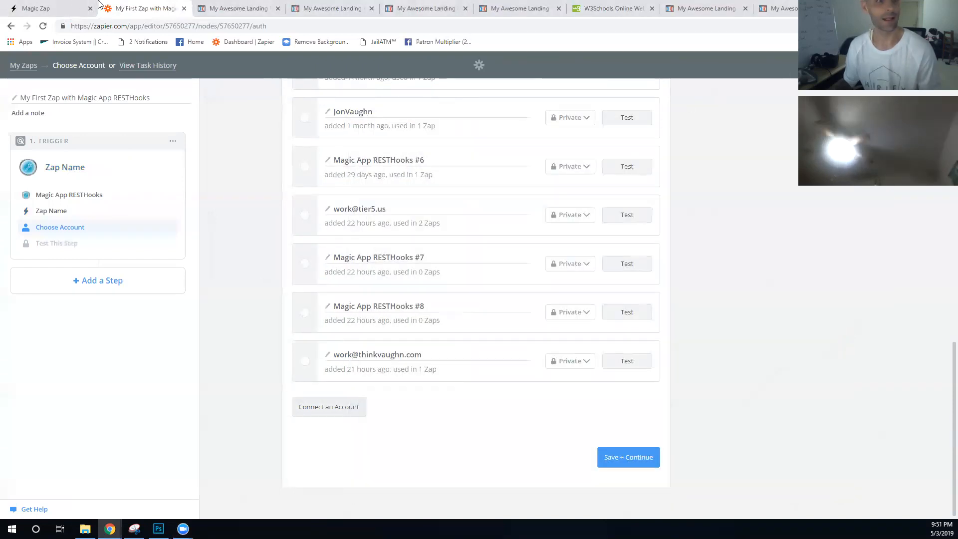
- Copy the API key from Magic Zap, paste it into a new Magic App RESTHooks account connection, and close the connection window unsubmitted
click(44, 6)
click(484, 133)
click(113, 6)
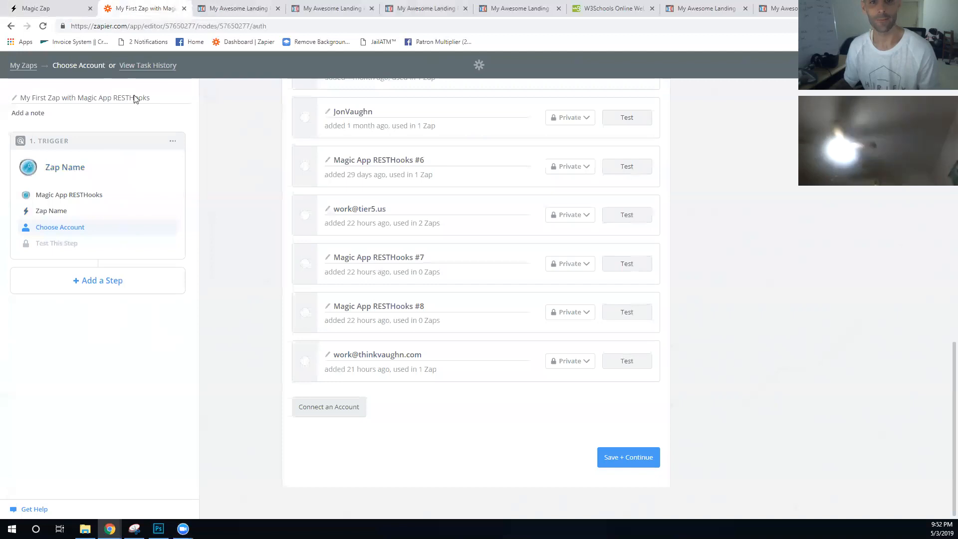
click(317, 417)
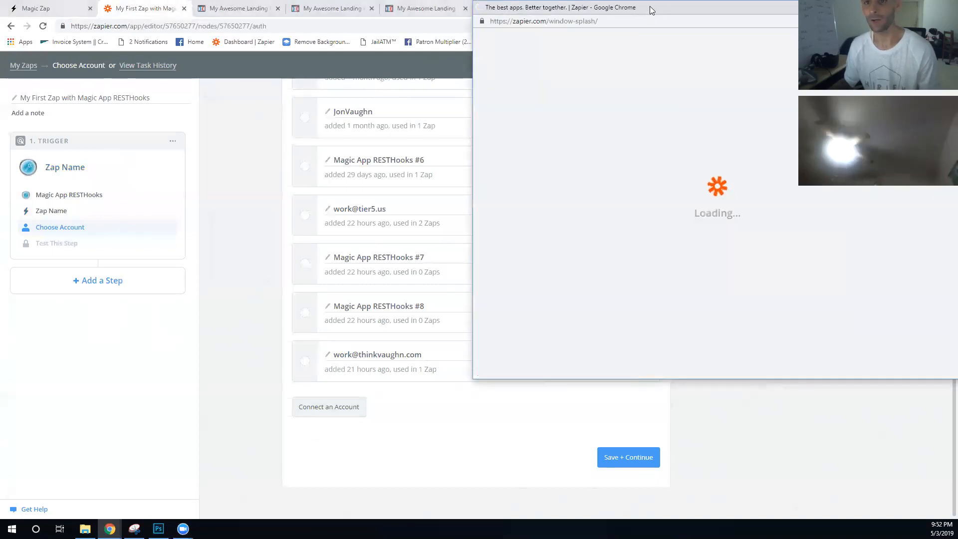
click(380, 231)
key(ctrl+v)
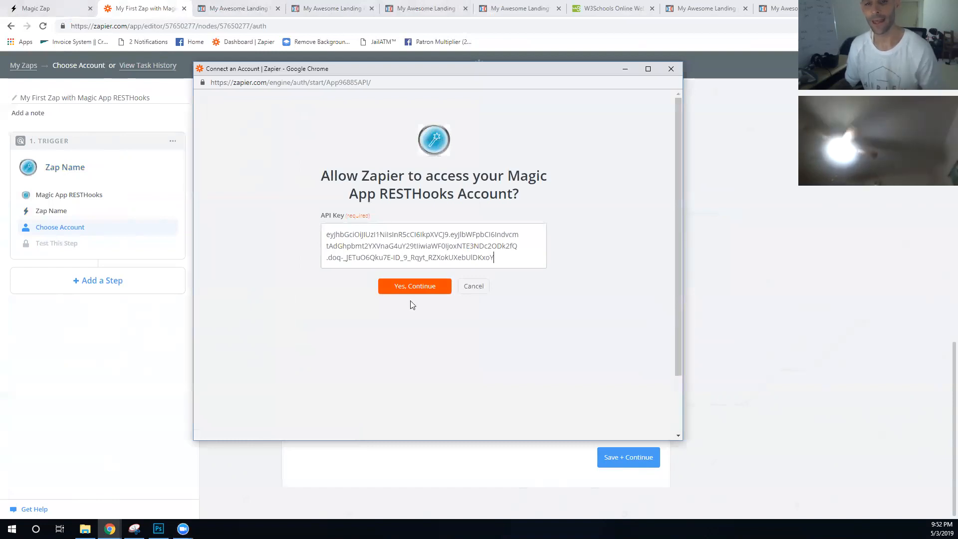
click(673, 67)
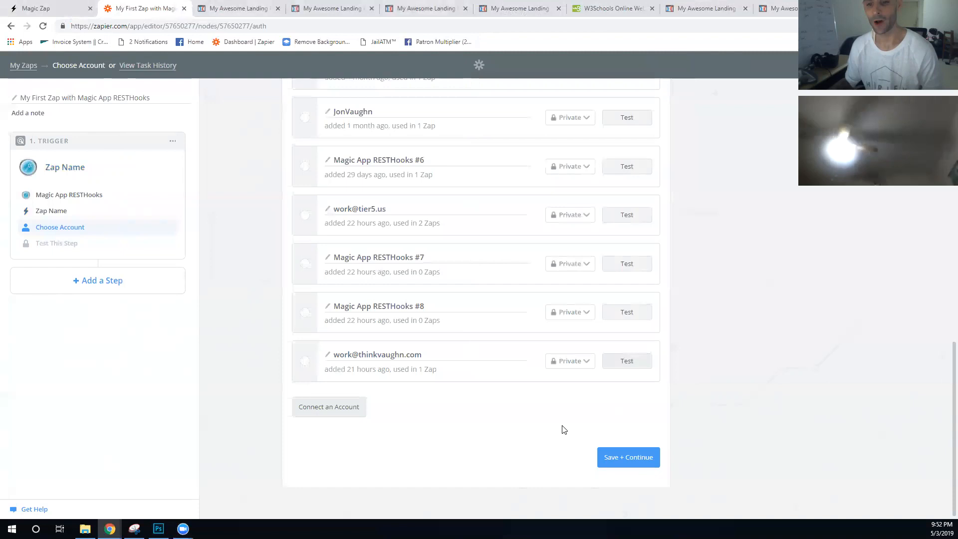
- Use the existing Magic App RESTHooks account added 21 hours ago for the trigger and save the choice
click(307, 365)
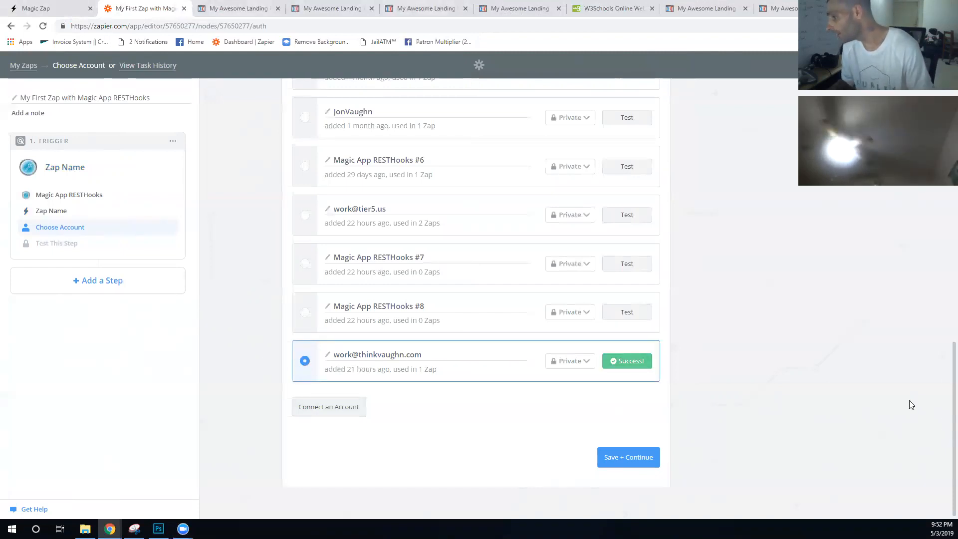
click(628, 457)
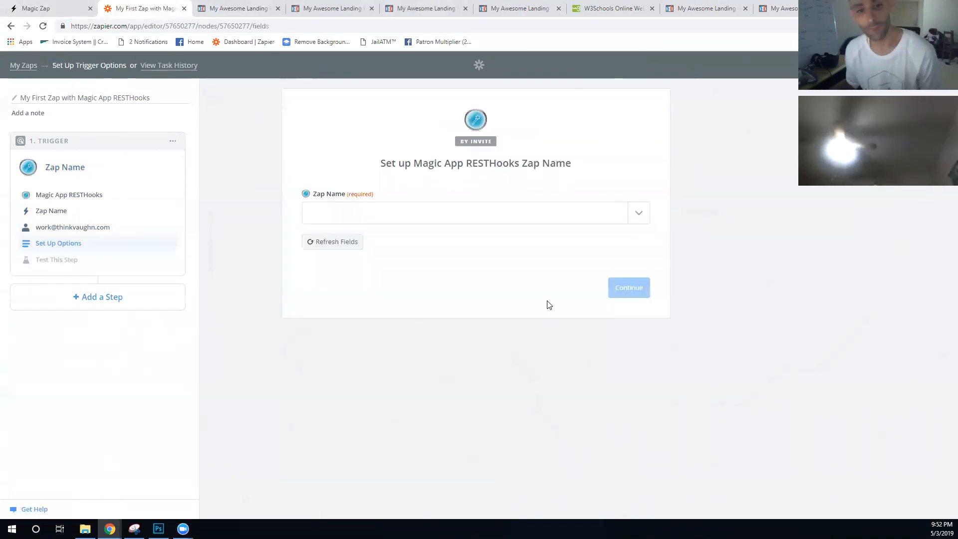
- Check the zap names in Magic Zap and set the trigger's Zap Name option to New Zap
click(637, 218)
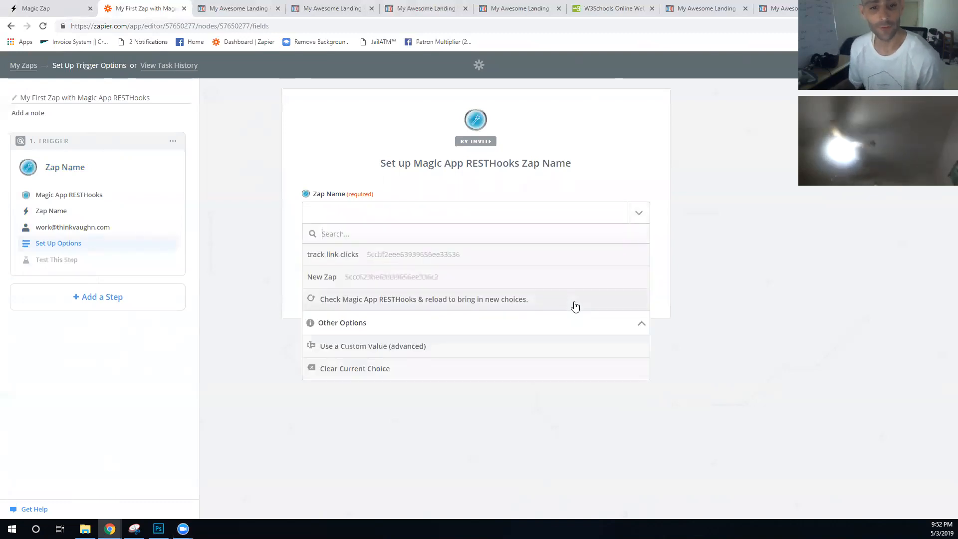
click(57, 5)
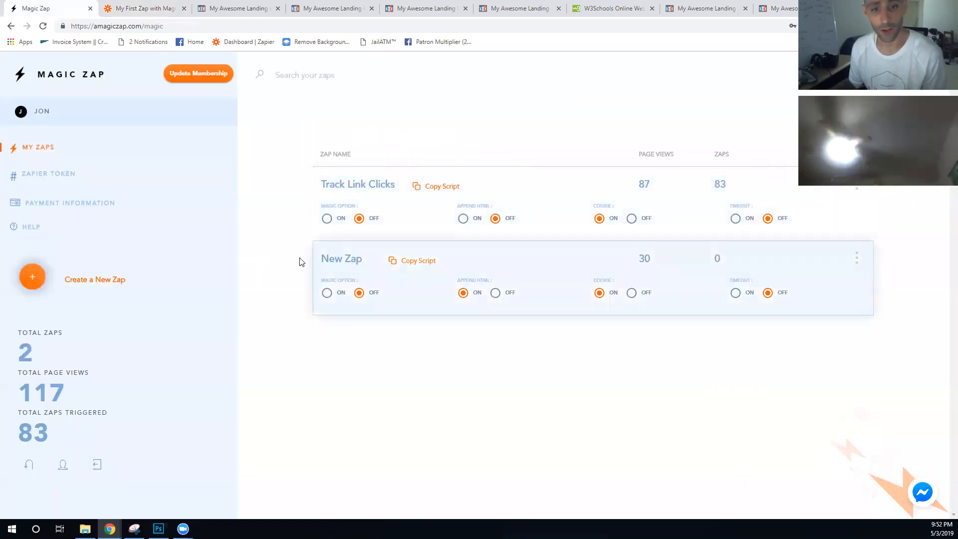
click(178, 4)
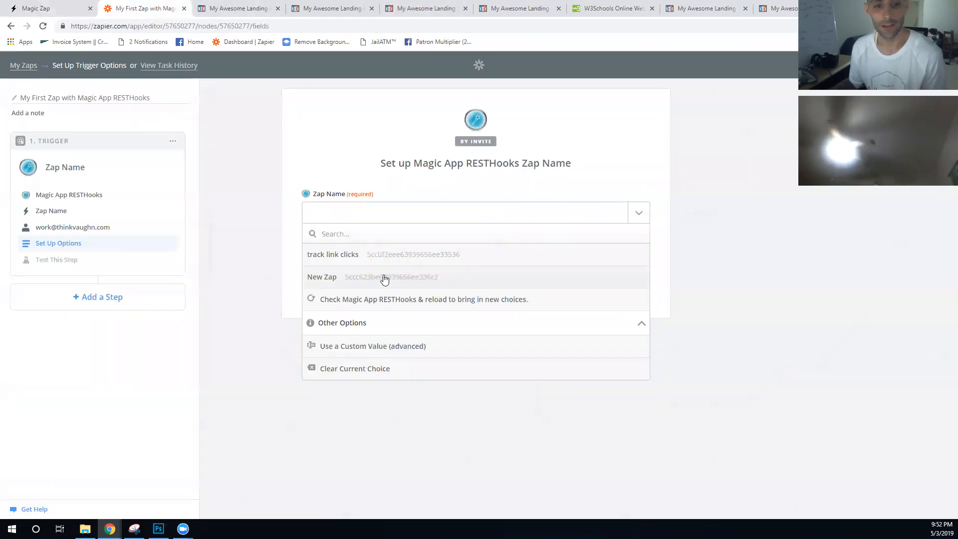
click(385, 278)
click(633, 286)
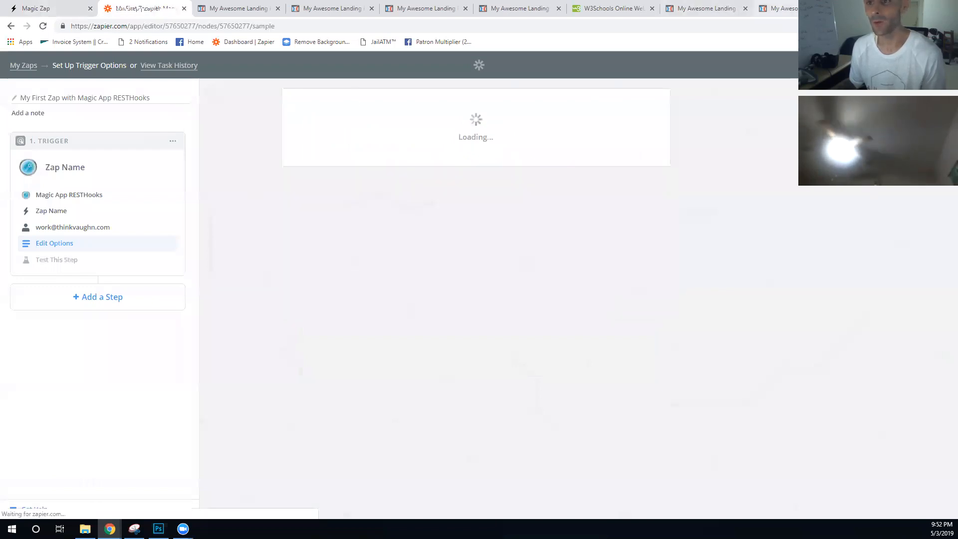
- Switch to the Sales Manager Google account in a new browser tab and create a blank Google Sheets spreadsheet
key(ctrl+t)
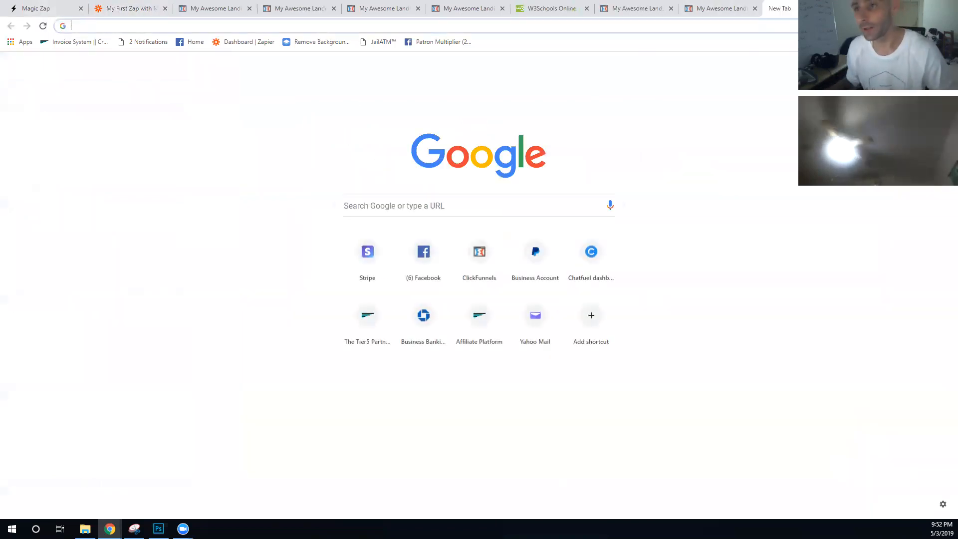
click(940, 67)
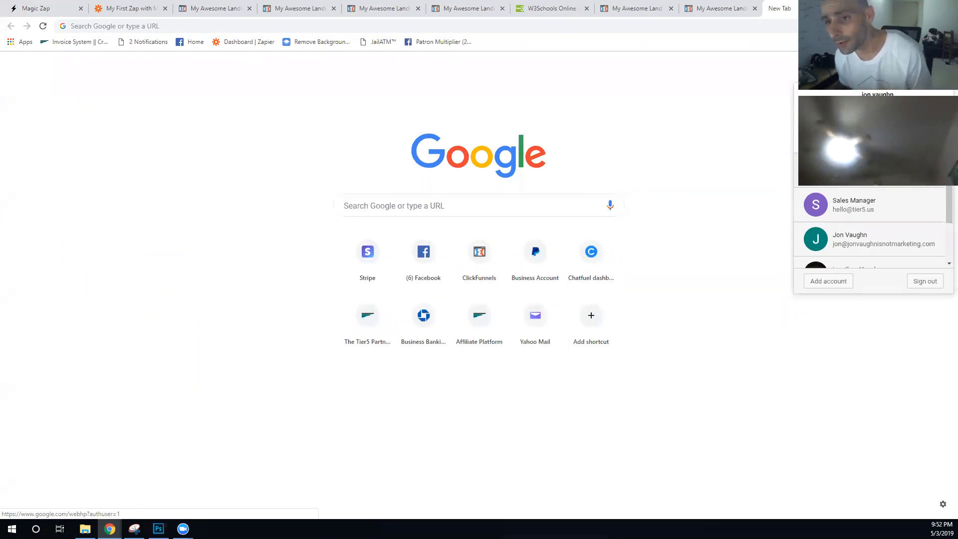
click(854, 204)
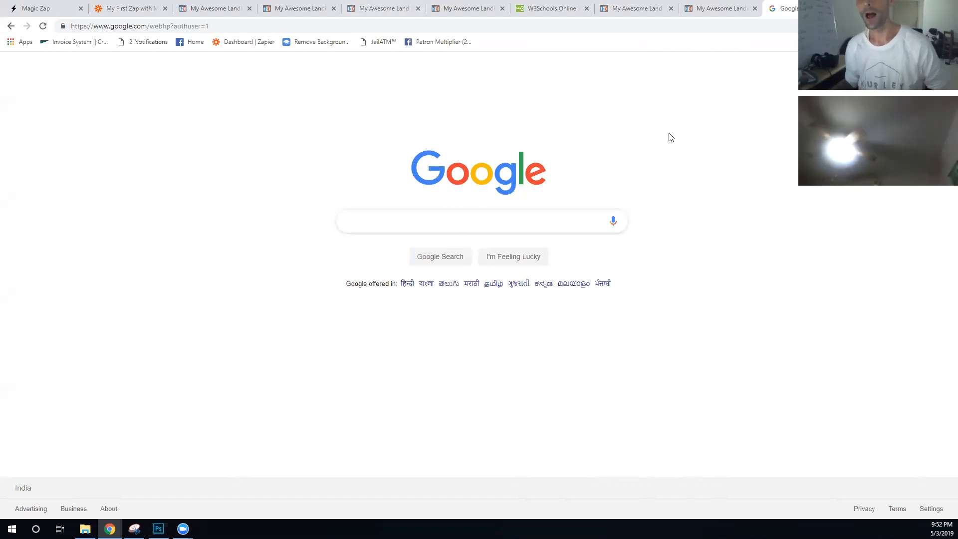
click(908, 66)
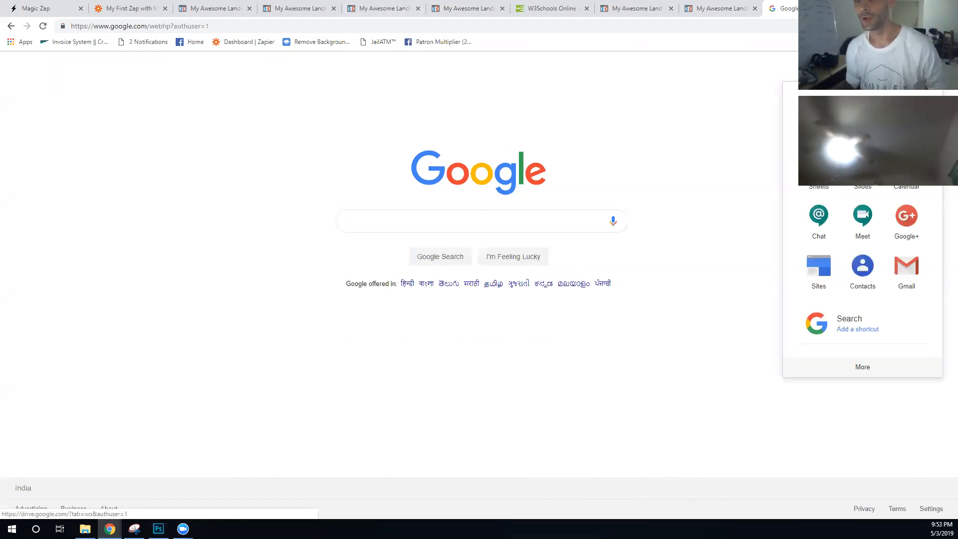
click(819, 165)
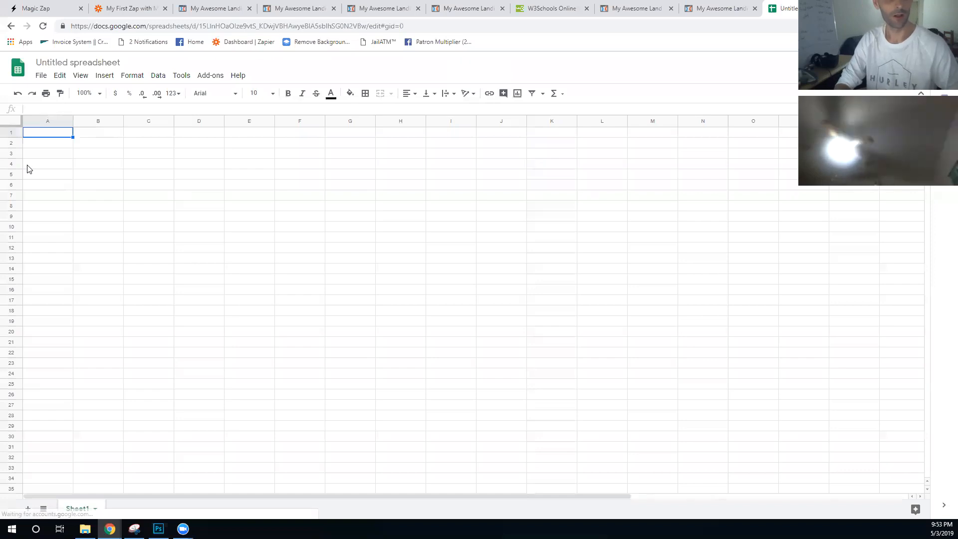
- Enter the headers ID, Date Time, URL and Name in cells A1 to D1, widening columns A and B
text(ID)
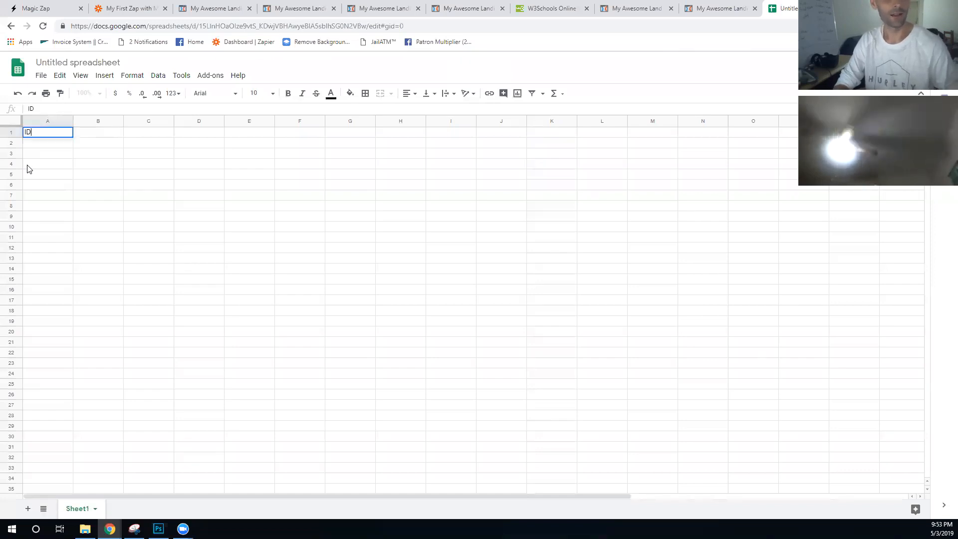
key(Tab)
drag(73, 121, 156, 120)
text(Date Time)
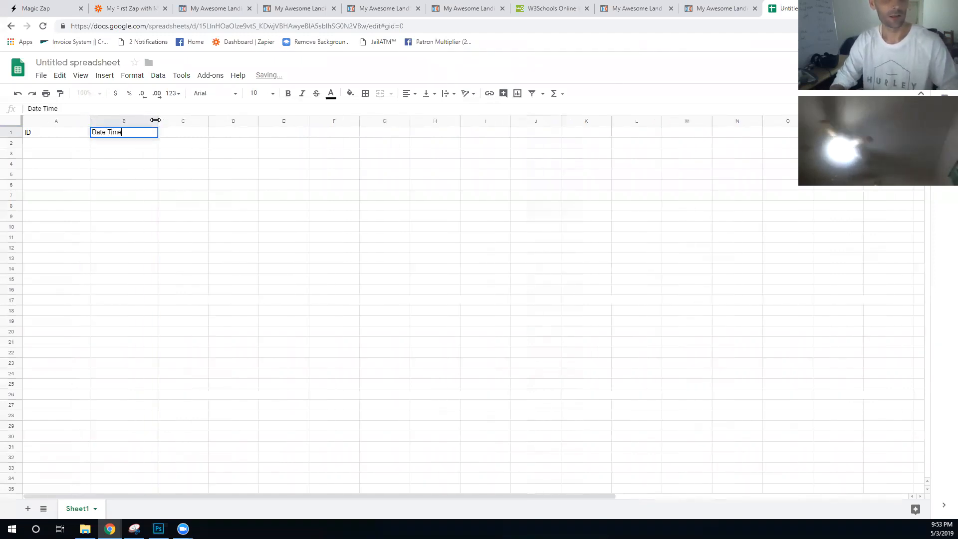
key(Tab)
text(URL)
key(Tab)
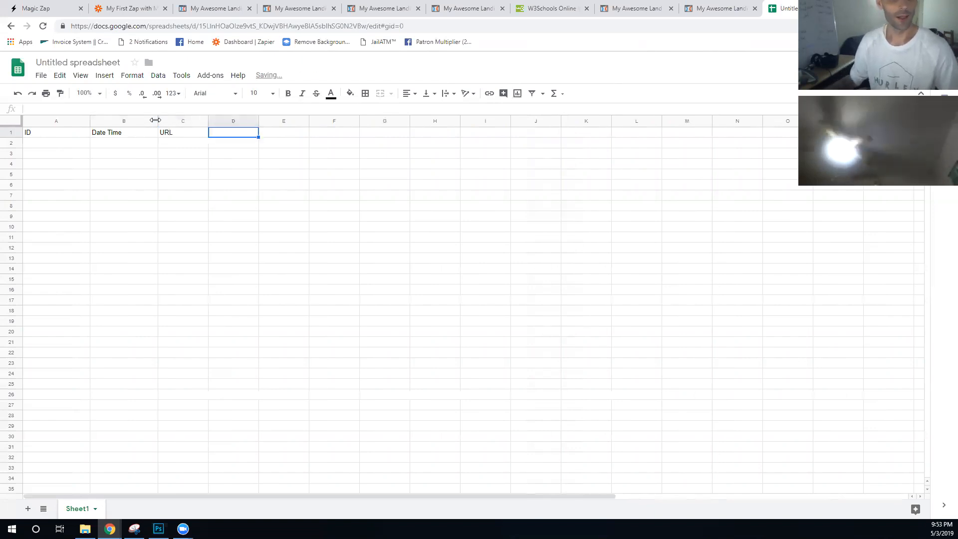
text(Name)
key(Down)
key(Down)
- Widen the Name column slightly and make the URL column much wider
drag(257, 120, 280, 120)
click(355, 216)
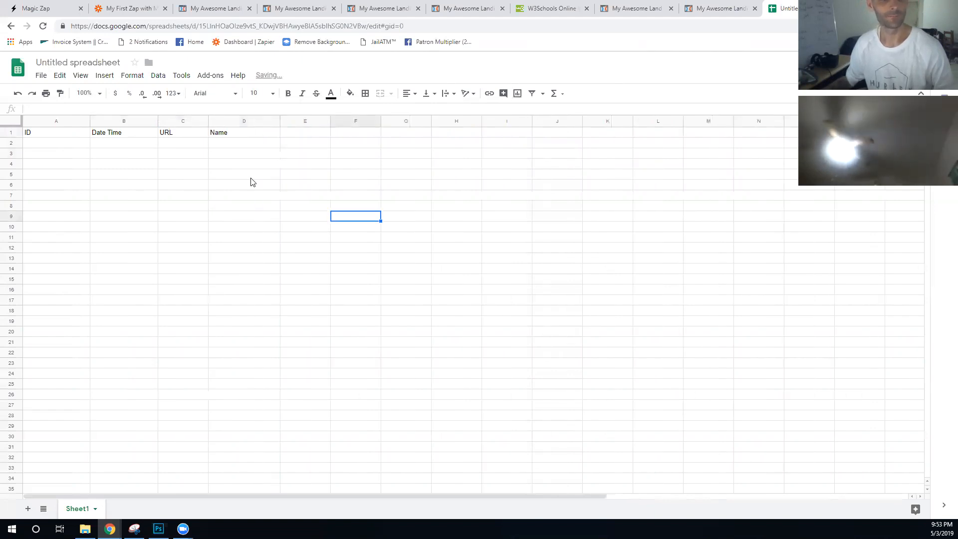
drag(208, 120, 345, 121)
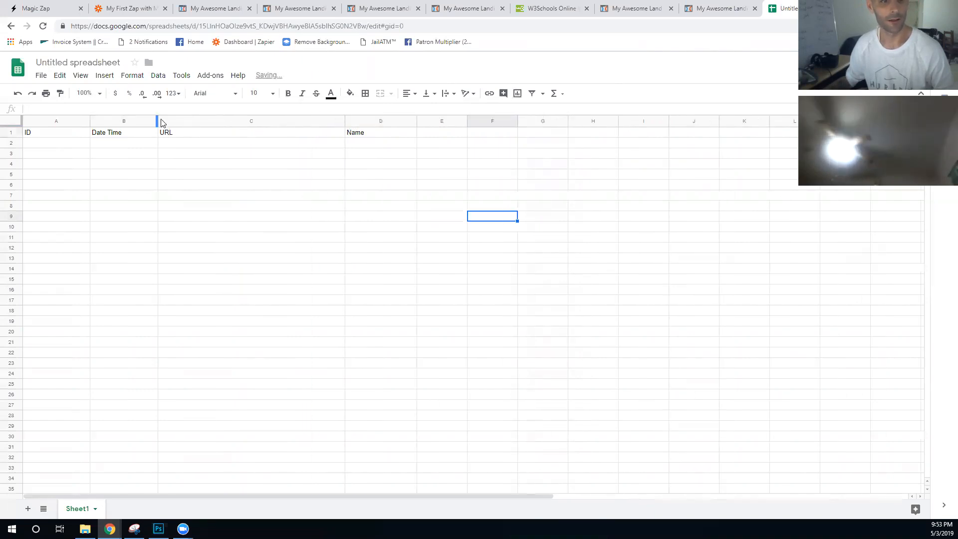
- Widen the Date Time column and format the ID column as plain text
drag(158, 122, 196, 122)
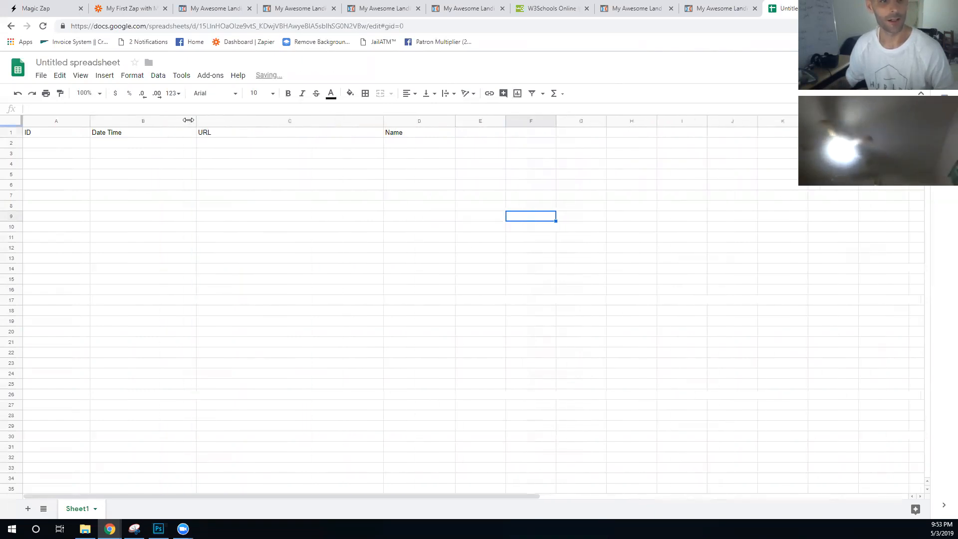
click(70, 121)
click(131, 75)
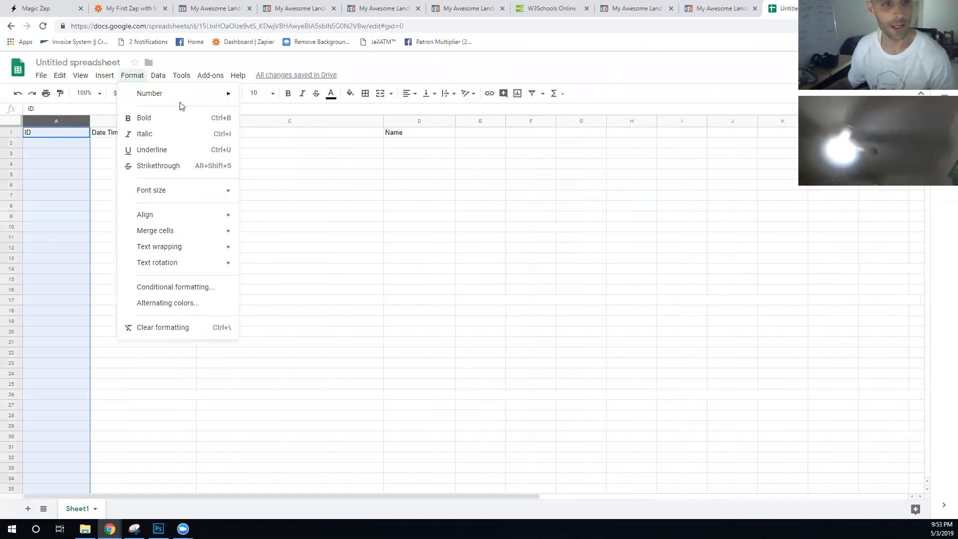
mouse_move(184, 94)
click(265, 113)
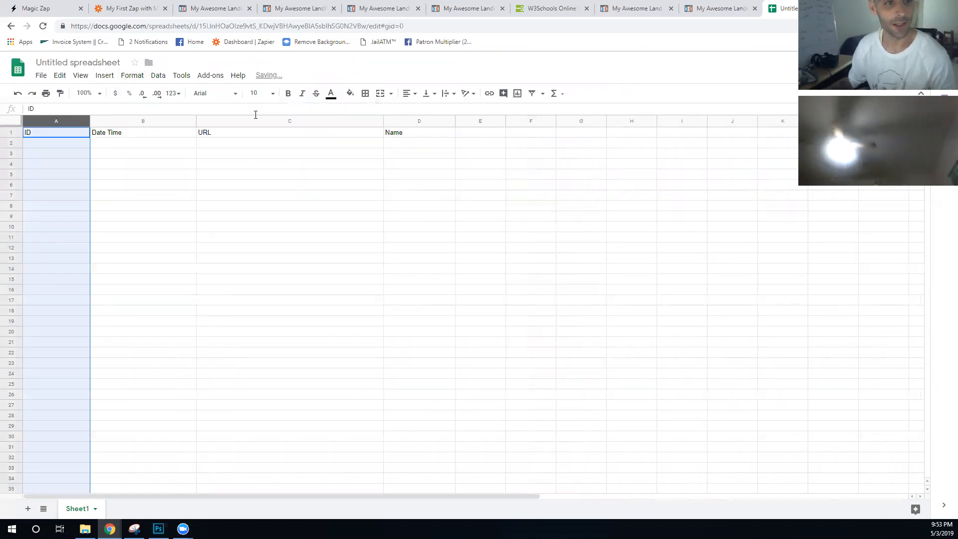
- Apply the Date time number format to the Date Time column
click(143, 269)
click(132, 121)
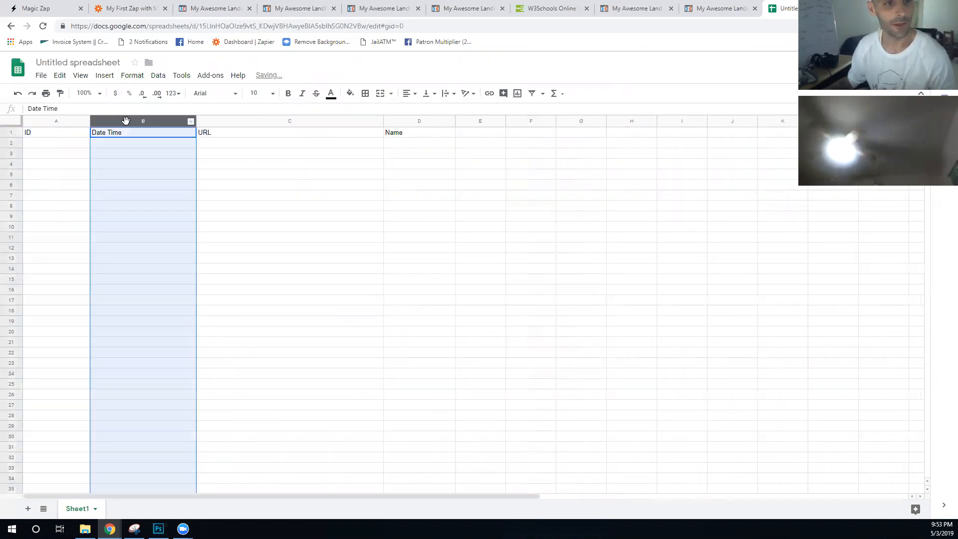
click(138, 75)
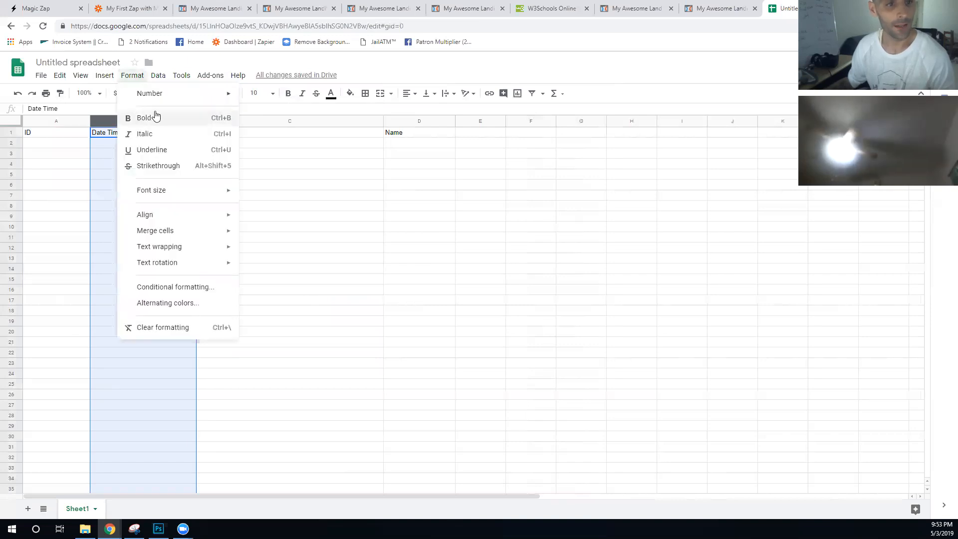
mouse_move(176, 99)
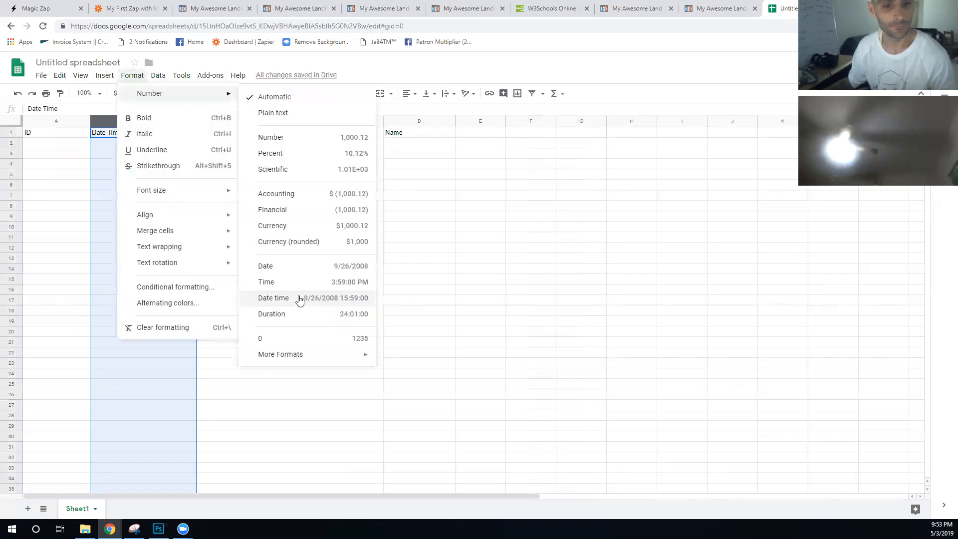
click(454, 345)
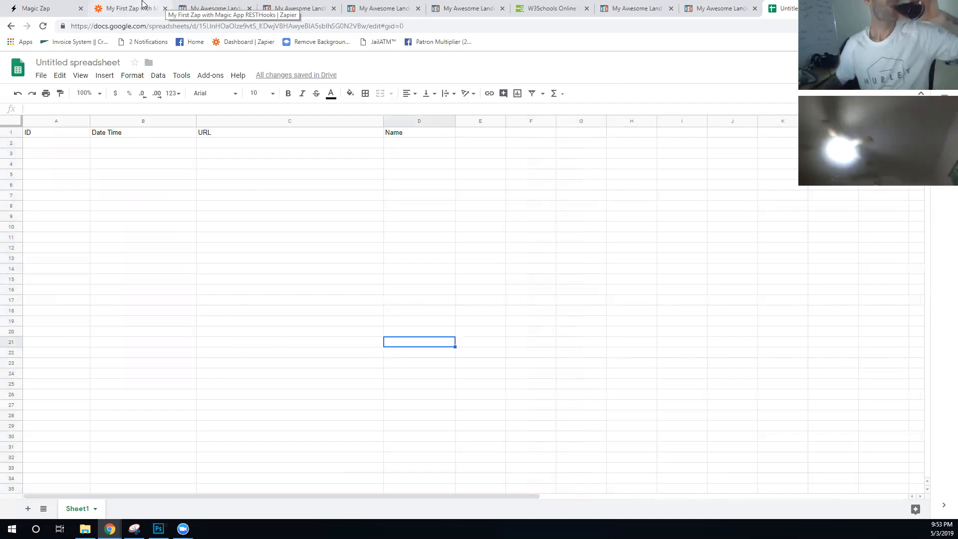
- Switch to the Zapier editor, expand the Zap Name A sample and examine the fields it pulled in
click(143, 4)
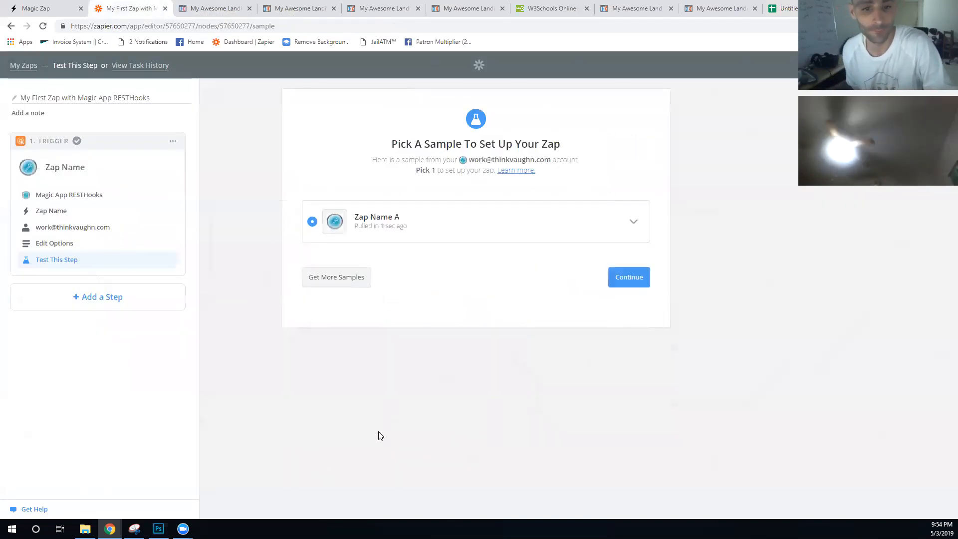
click(633, 221)
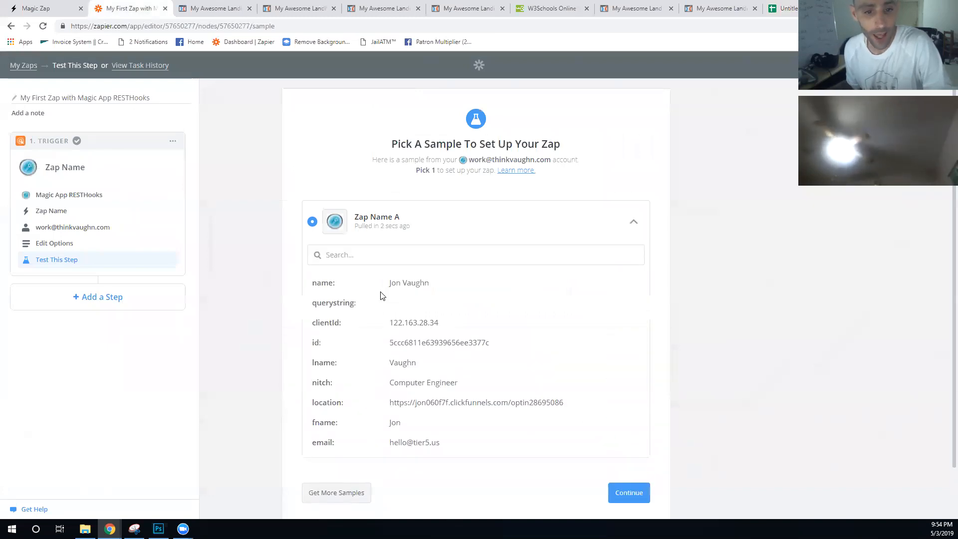
drag(376, 284, 442, 282)
scroll(445, 284, down, 1)
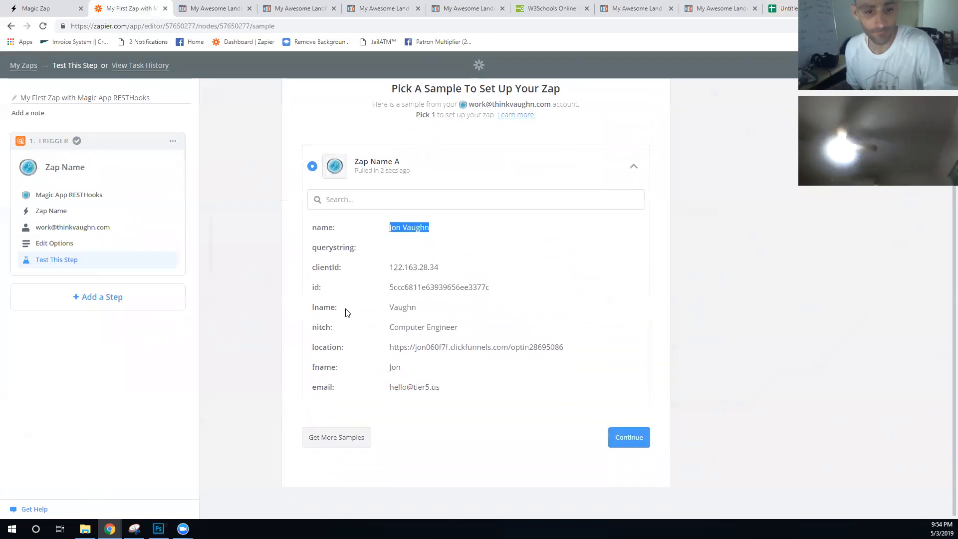
drag(366, 329, 461, 329)
click(435, 383)
drag(435, 383, 325, 261)
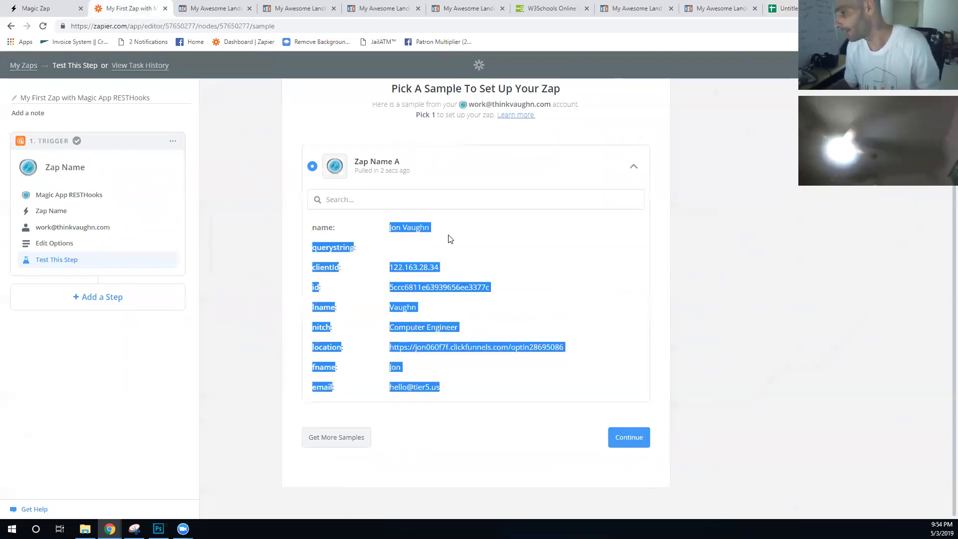
click(503, 330)
drag(455, 394, 295, 231)
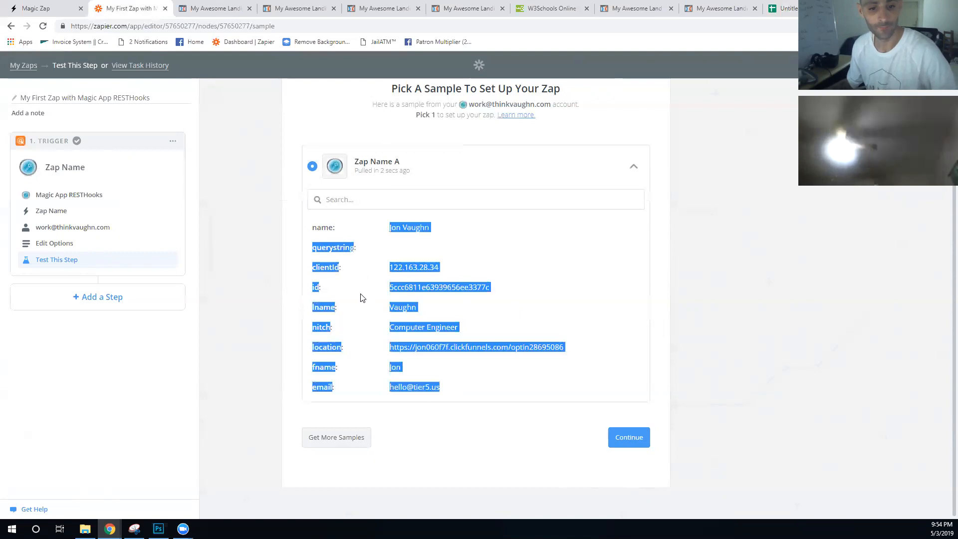
- In the live landing page's address, replace the nitch parameter's value with Hair Dresser
click(203, 5)
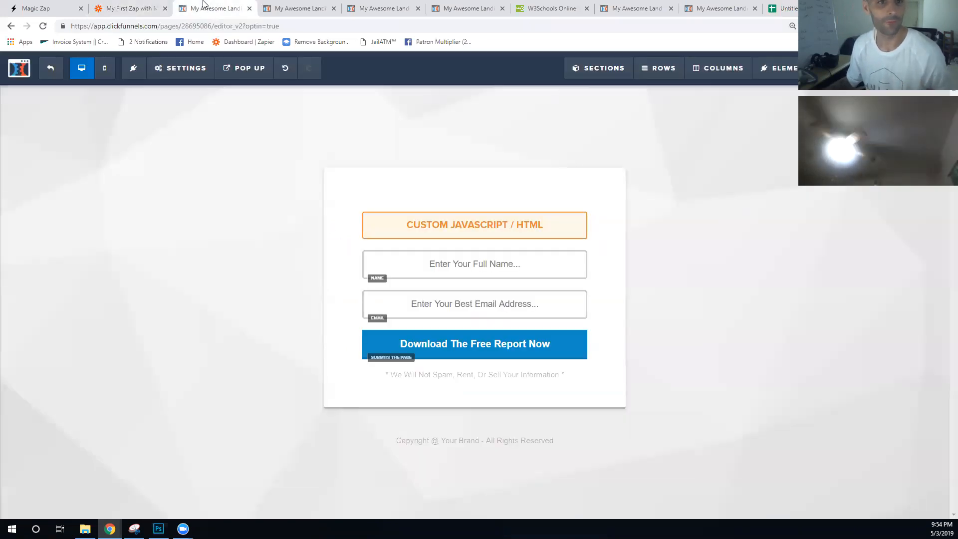
click(268, 11)
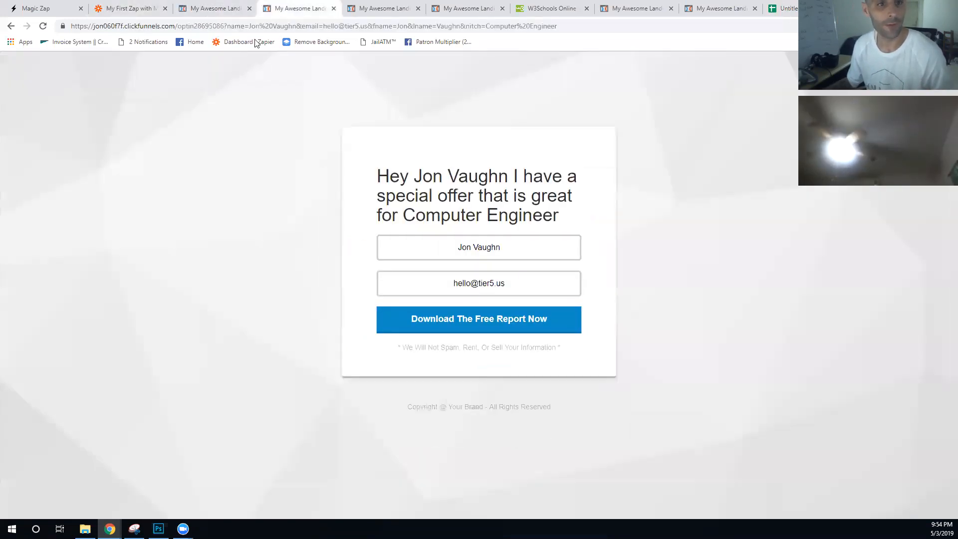
click(488, 27)
double_click(488, 27)
click(486, 26)
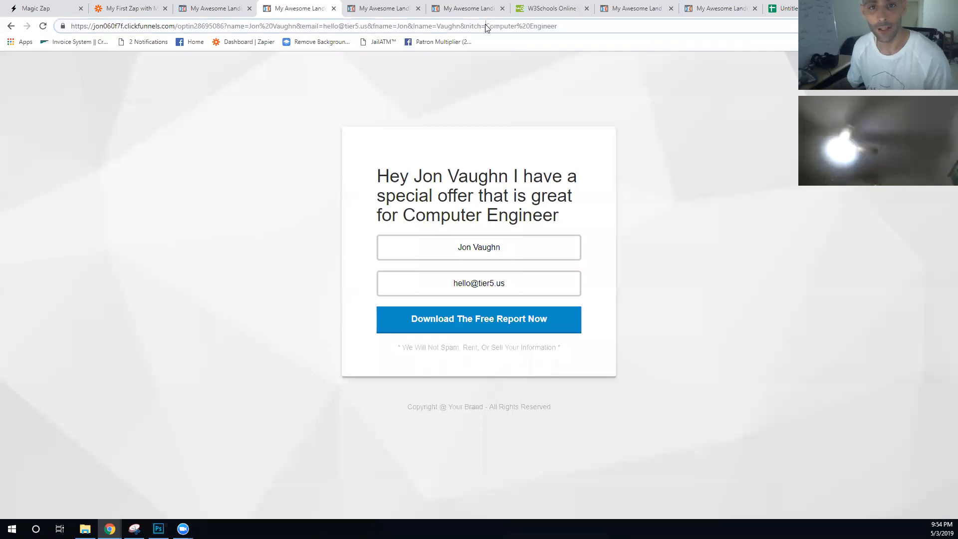
drag(486, 25, 583, 25)
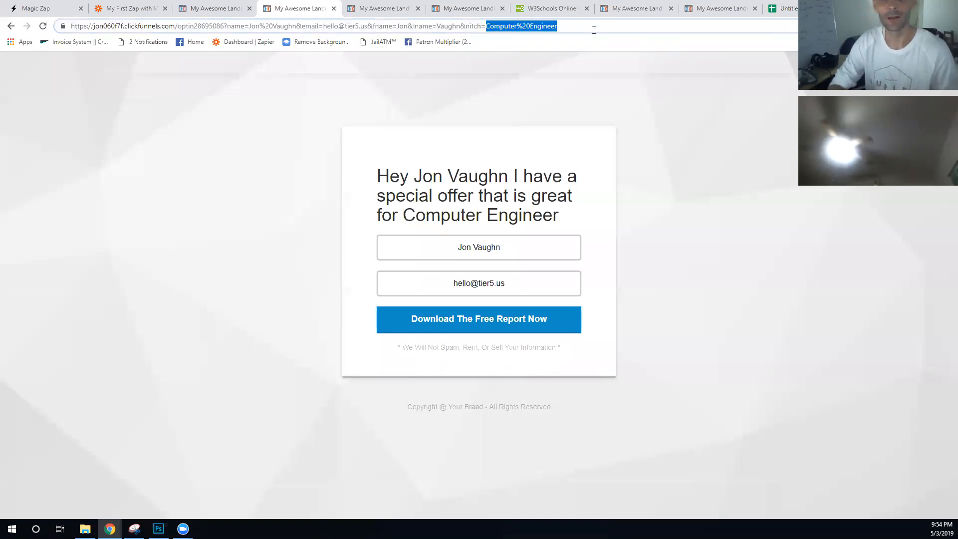
text(Hair Dresse)
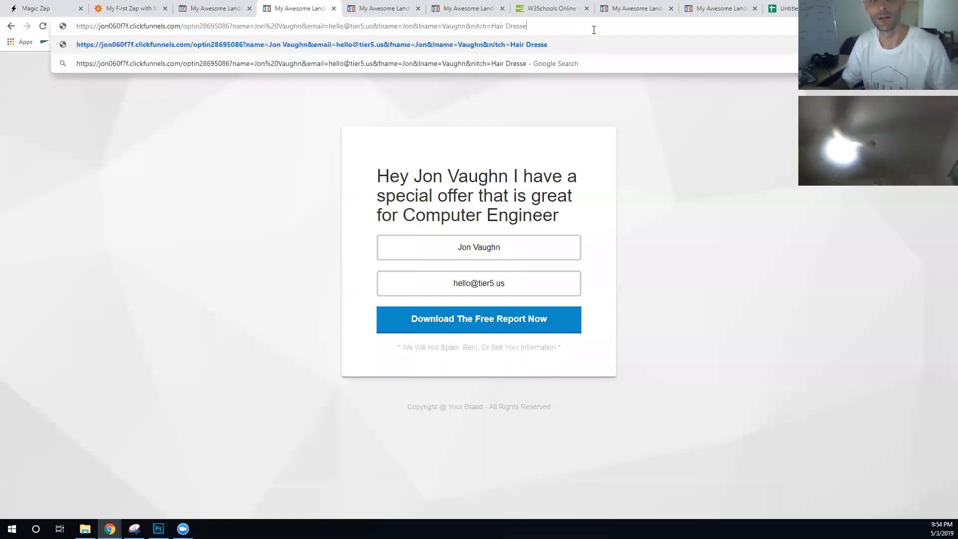
text(r)
- Request more trigger samples in Zapier and load the landing page with the edited address
click(158, 6)
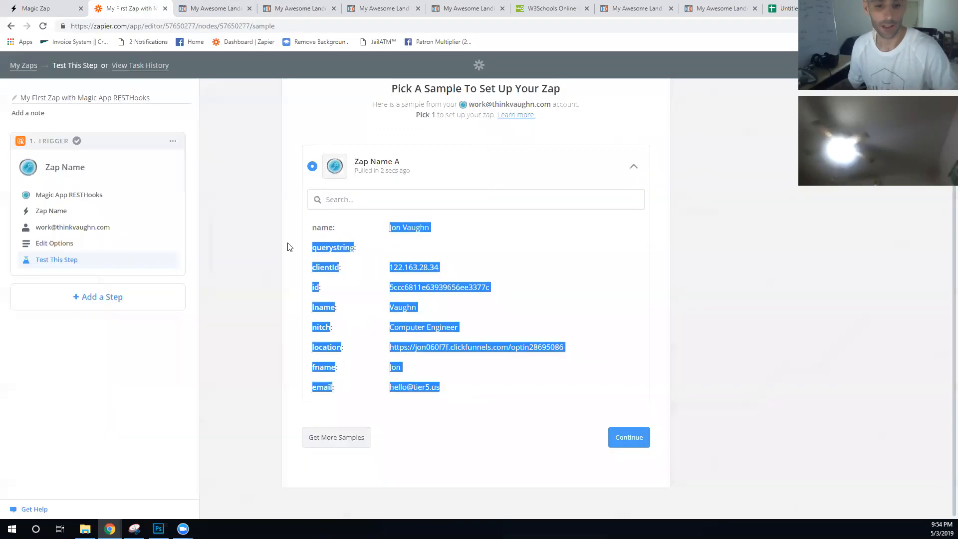
click(313, 438)
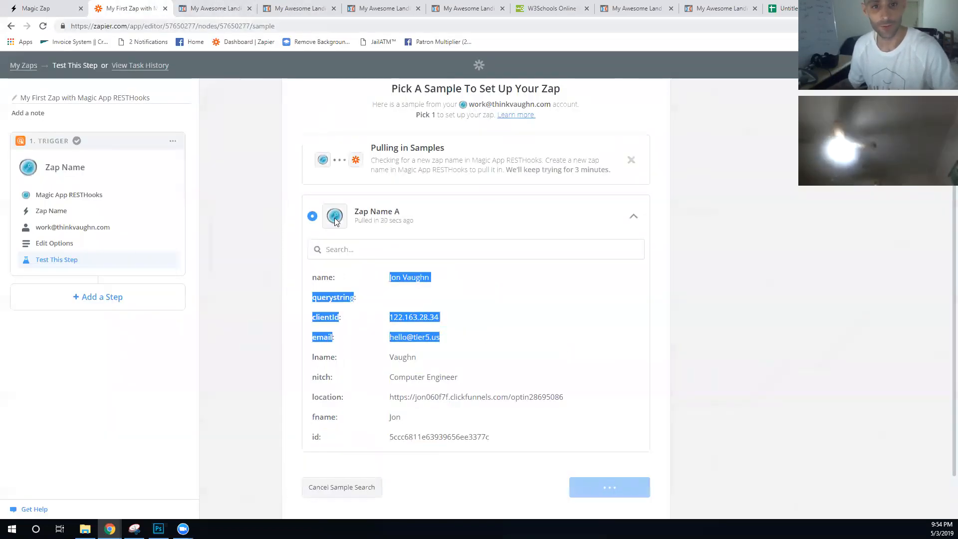
click(296, 8)
key(Return)
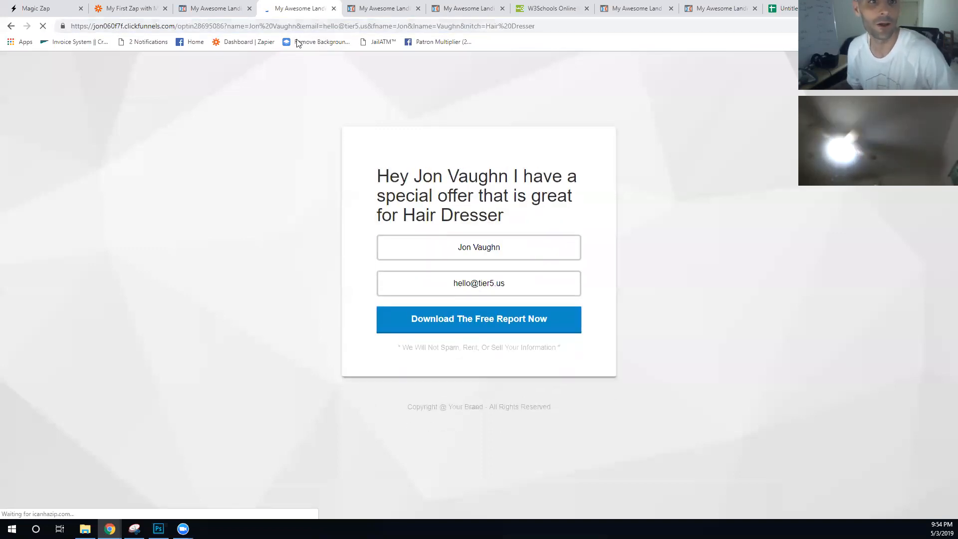
- Examine the nitch and location fields of the new Zap Name A sample in Zapier, comparing them with the landing page's address
click(129, 8)
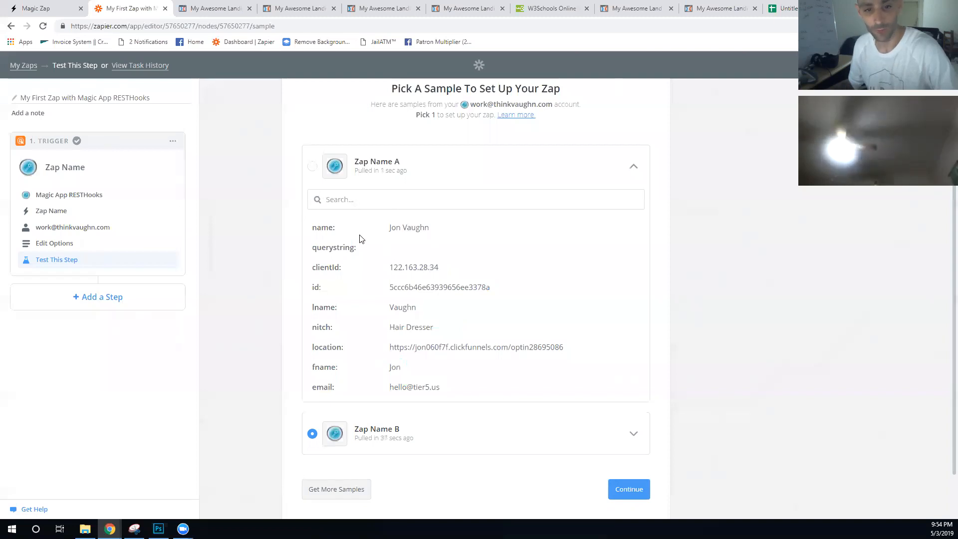
drag(304, 230, 348, 287)
click(392, 329)
drag(437, 330, 327, 328)
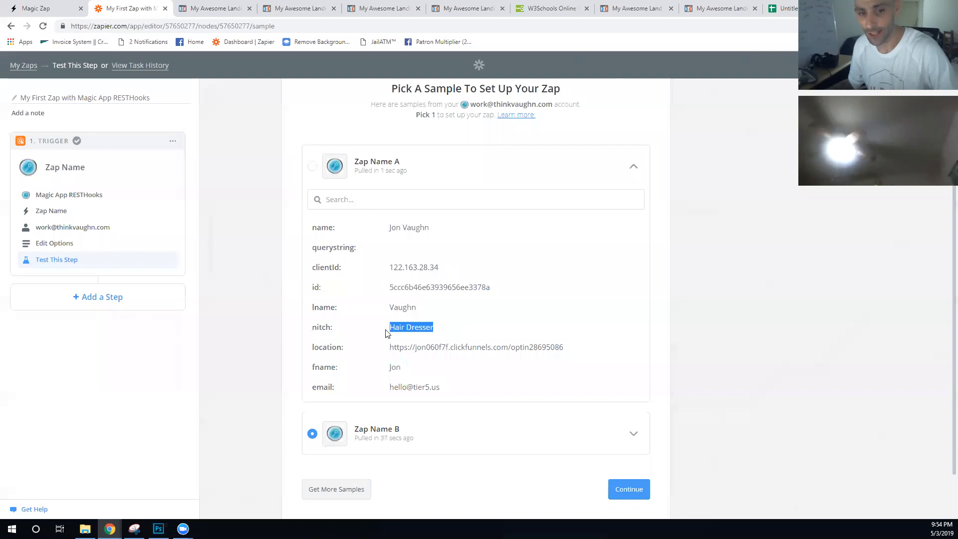
click(438, 326)
drag(444, 333, 369, 335)
drag(311, 346, 337, 338)
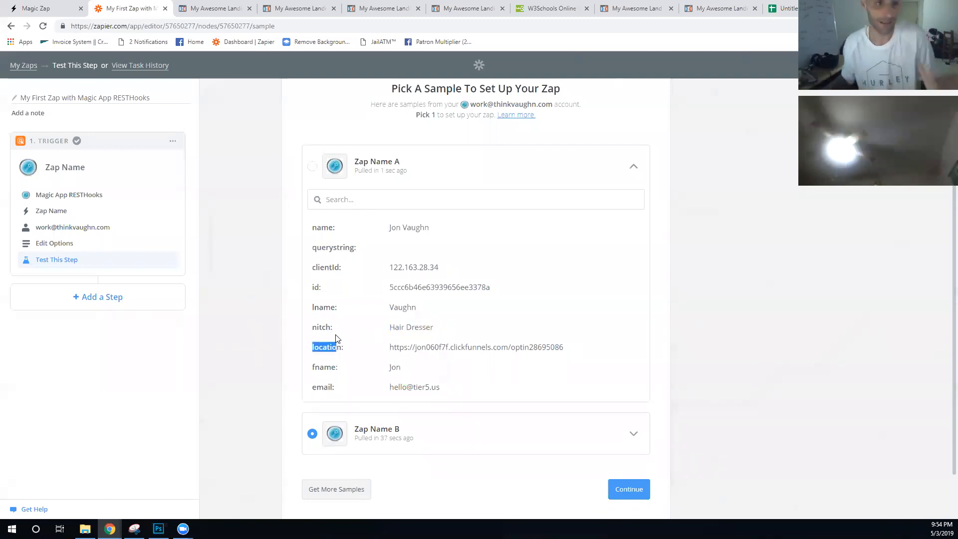
click(220, 10)
click(271, 15)
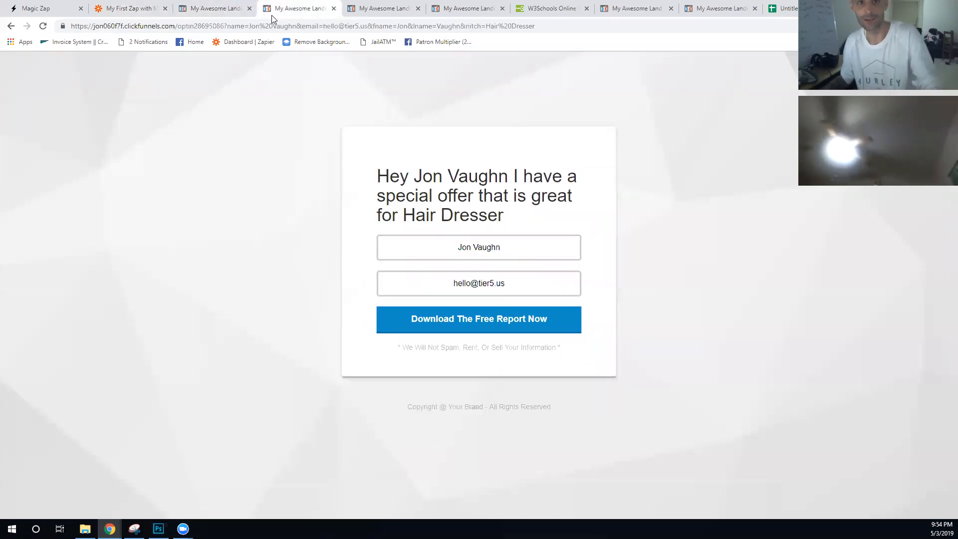
double_click(271, 25)
click(132, 6)
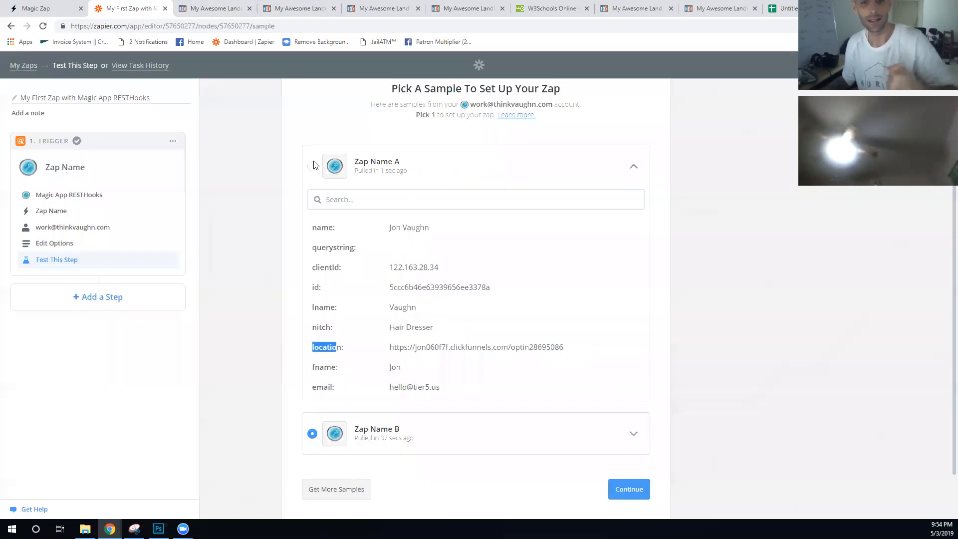
- Continue with the selected trigger sample and add a Google Sheets action of the type Create Spreadsheet Row
scroll(395, 283, down, 2)
click(620, 439)
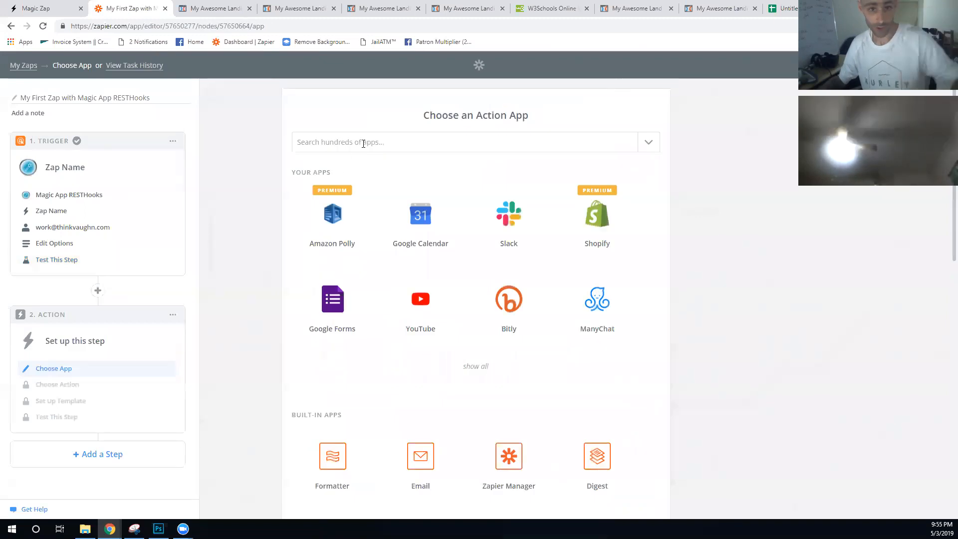
click(363, 143)
click(352, 165)
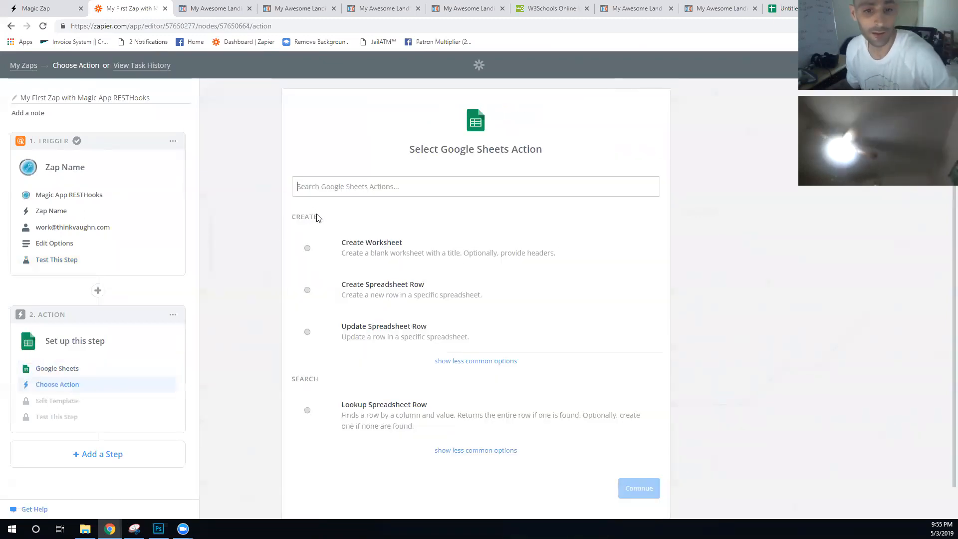
click(348, 297)
click(622, 464)
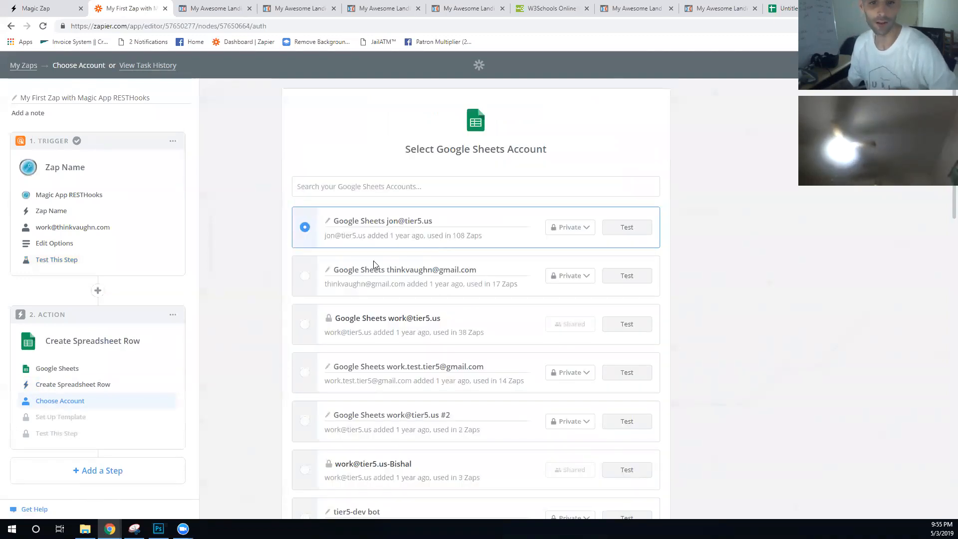
- Save the preselected Google Sheets account for the action and set its Drive to My Google Drive
scroll(375, 264, down, 20)
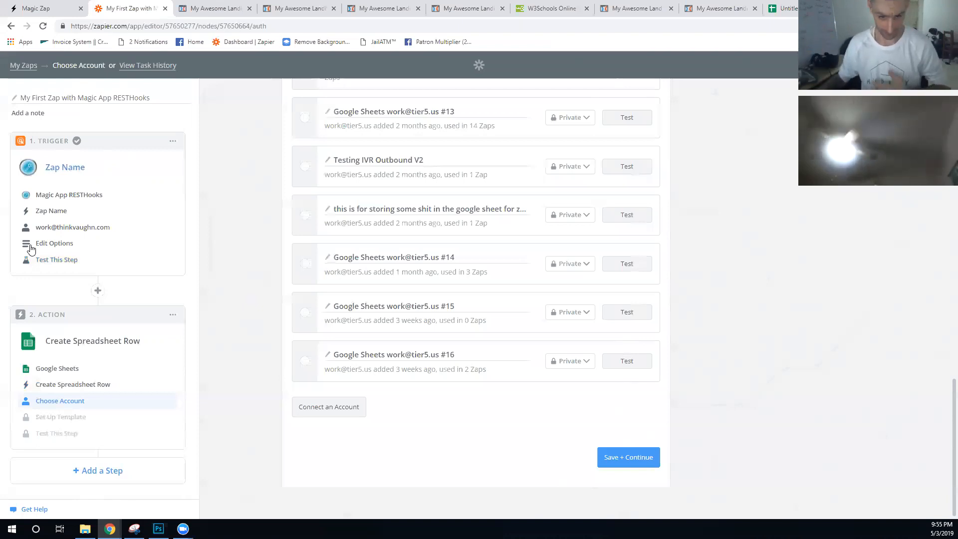
click(607, 457)
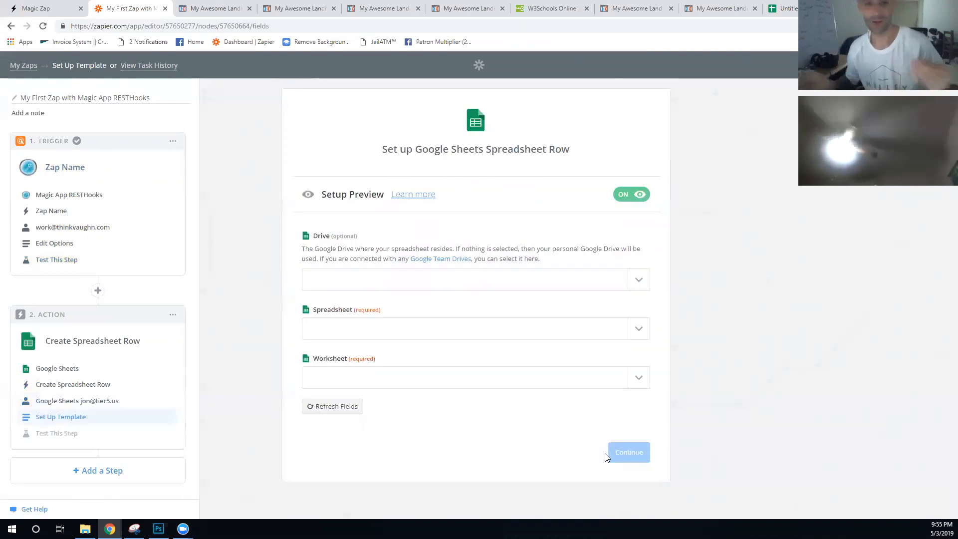
click(639, 281)
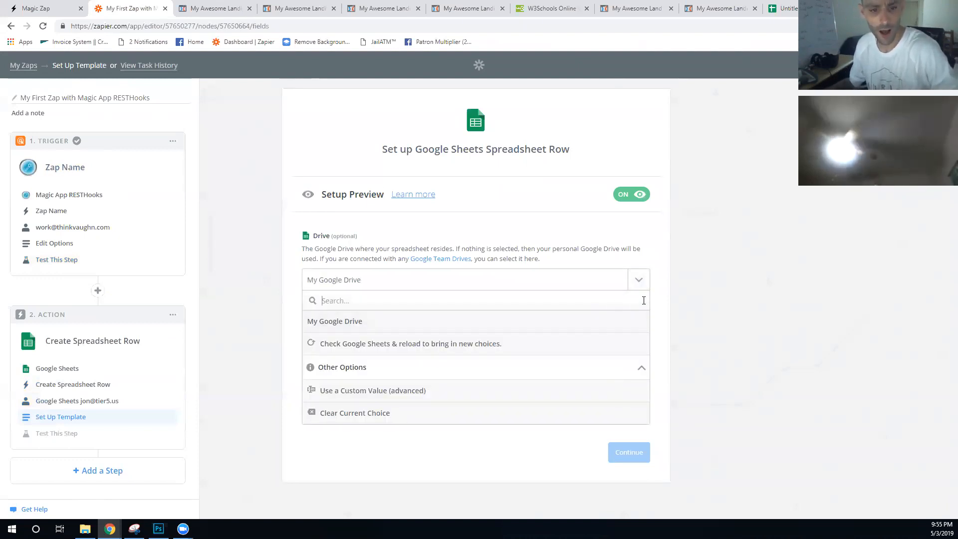
click(685, 287)
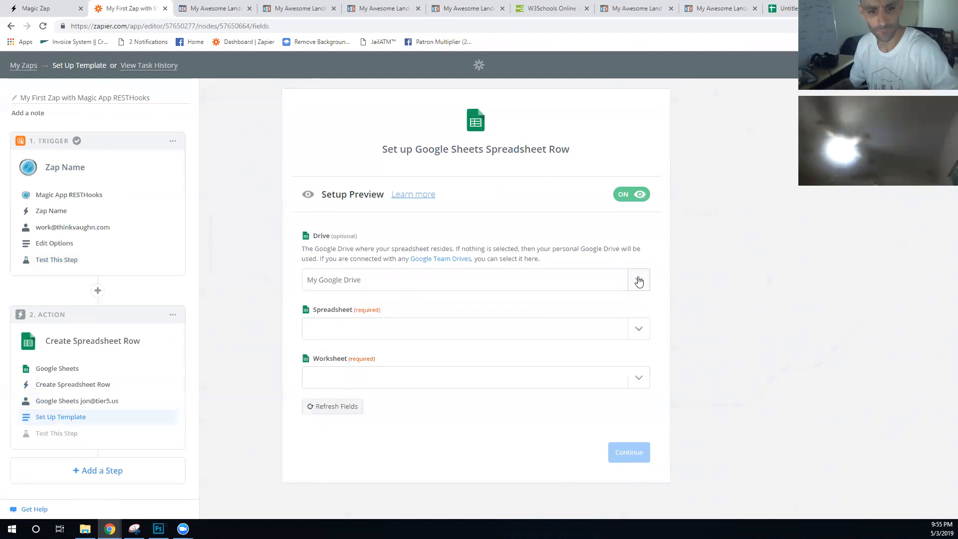
- Rename the untitled spreadsheet in Google Sheets to New Magic Zap Cool Demo
click(639, 330)
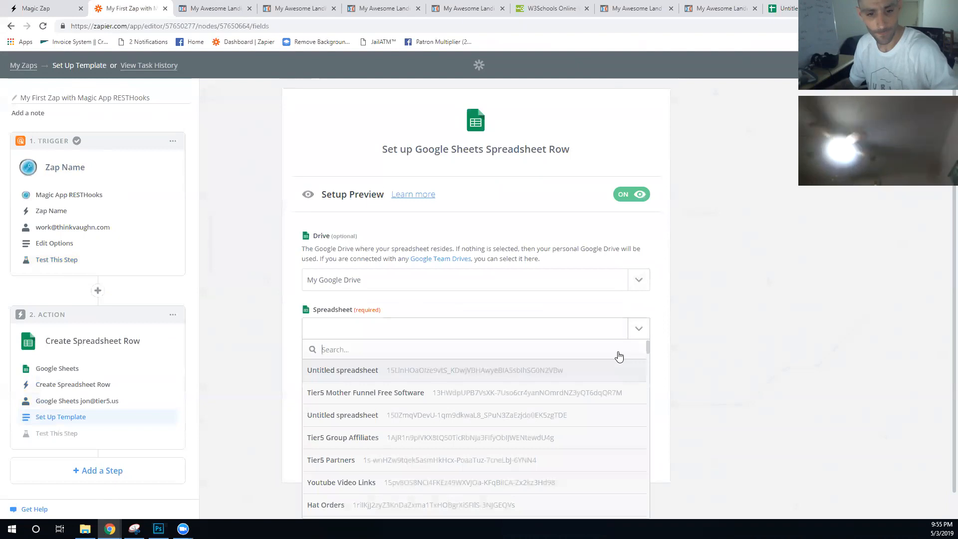
click(783, 8)
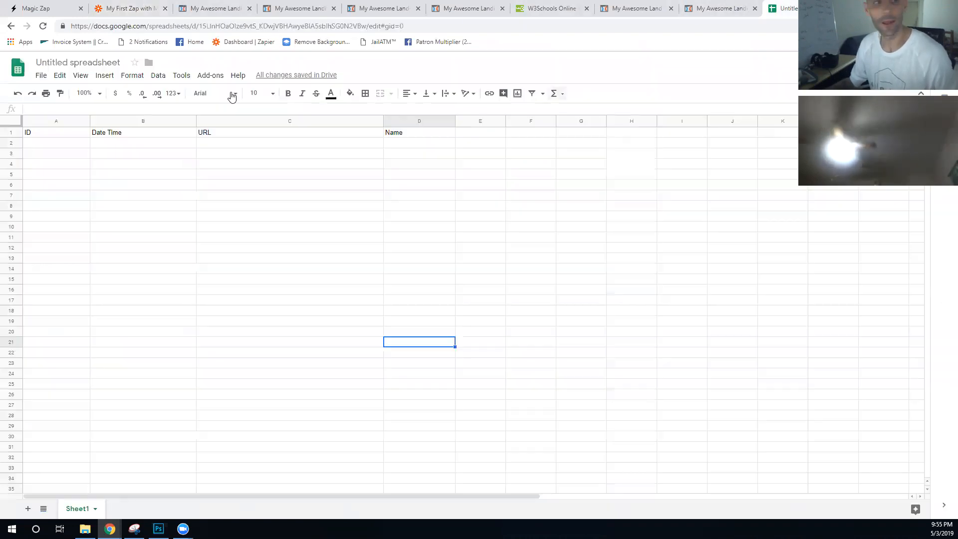
click(45, 59)
text(N)
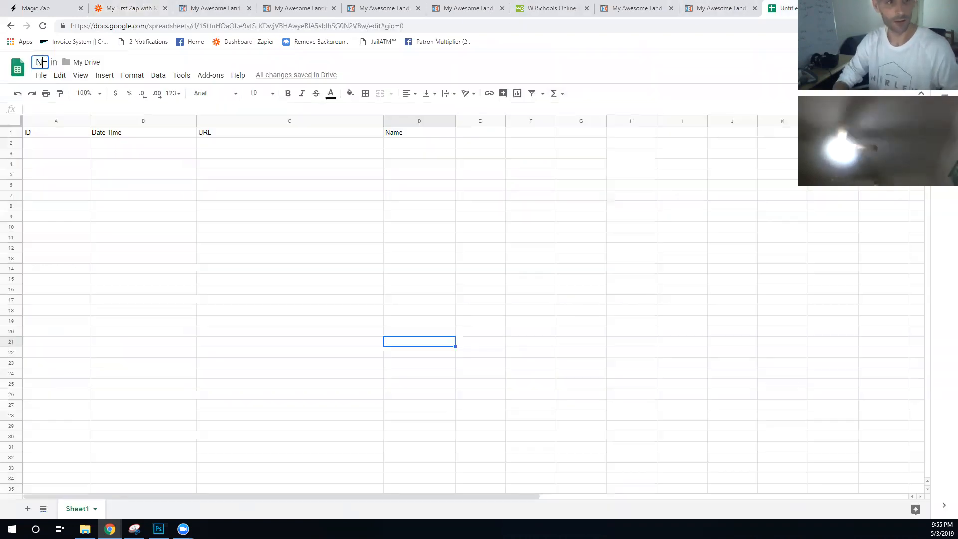
text(ew Magic Za)
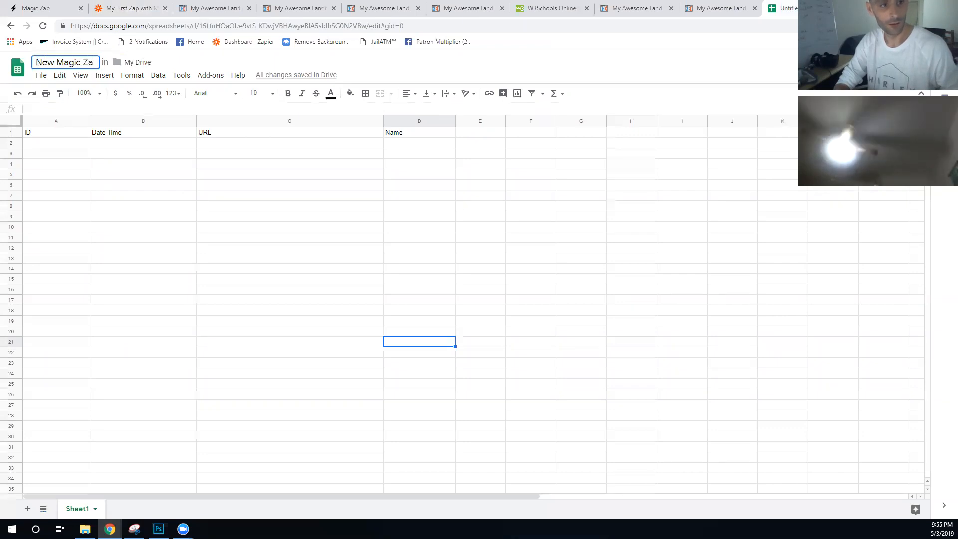
text(p Cool Demo)
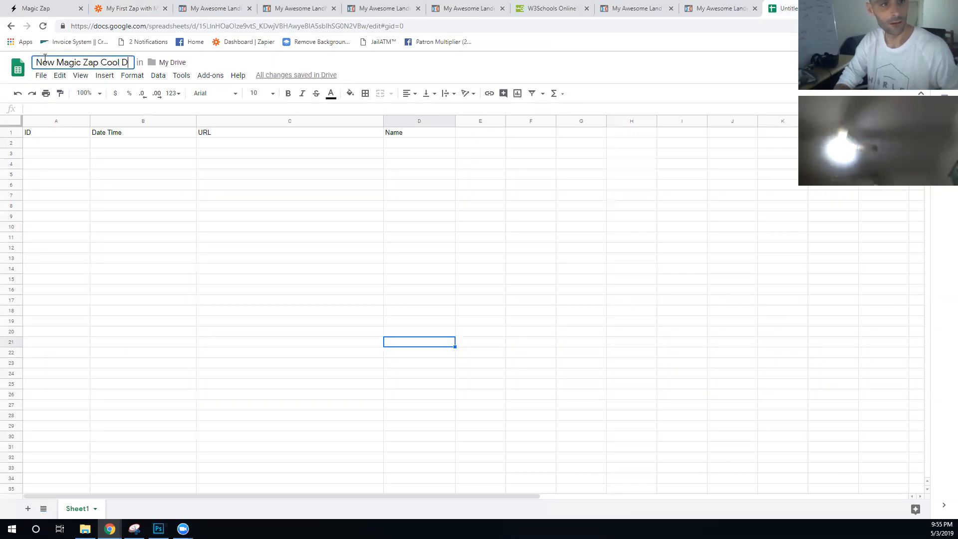
key(Return)
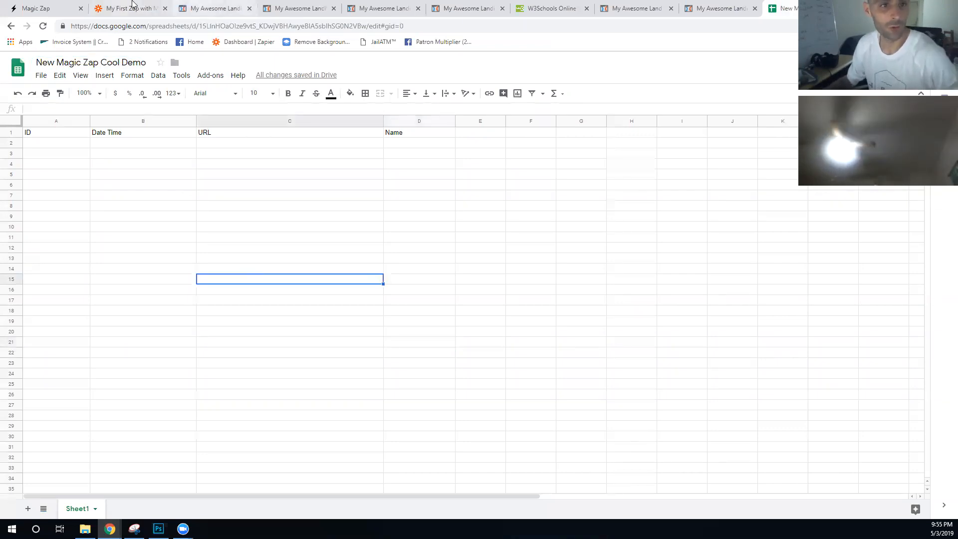
- Try to refresh the Spreadsheet choices of the Zapier action from Google Sheets, repeating the reload once
click(129, 9)
scroll(446, 374, down, 15)
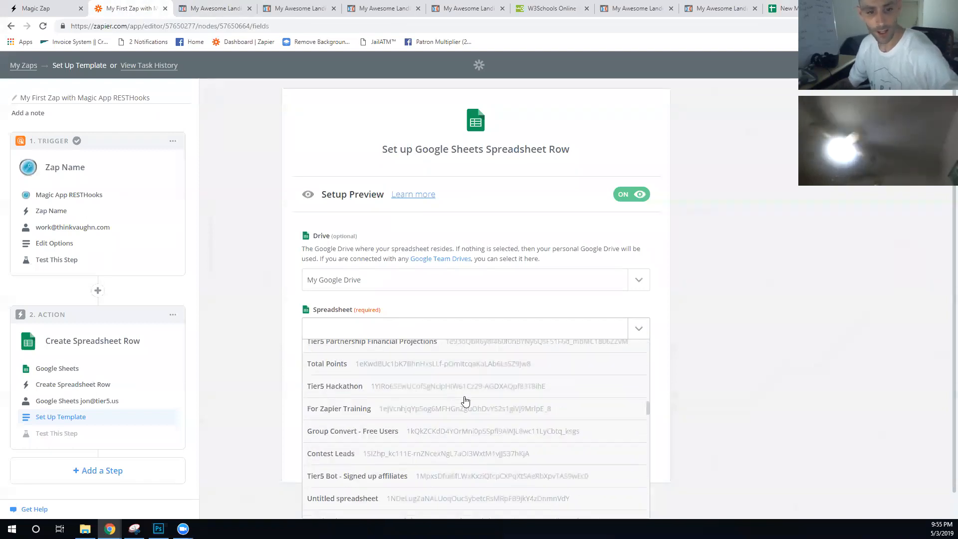
scroll(464, 401, down, 1)
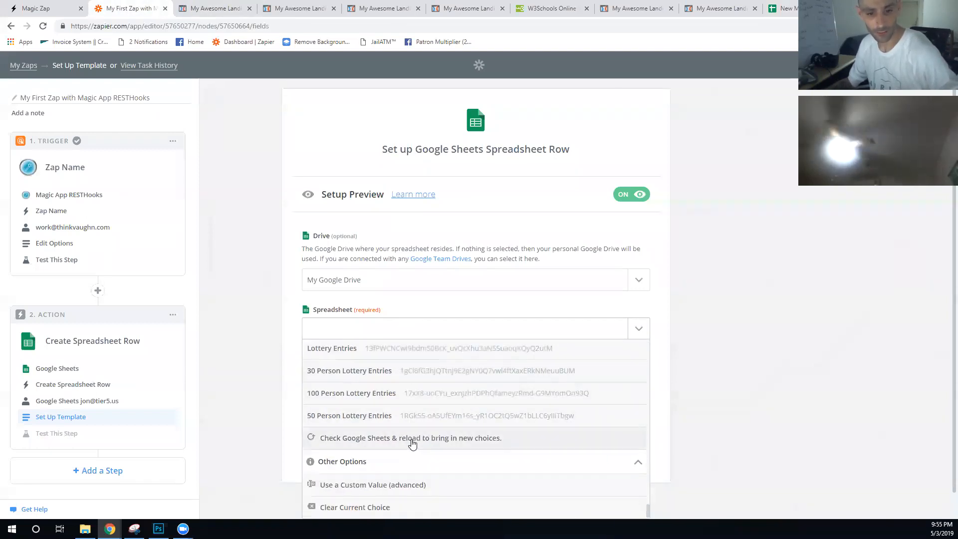
click(411, 441)
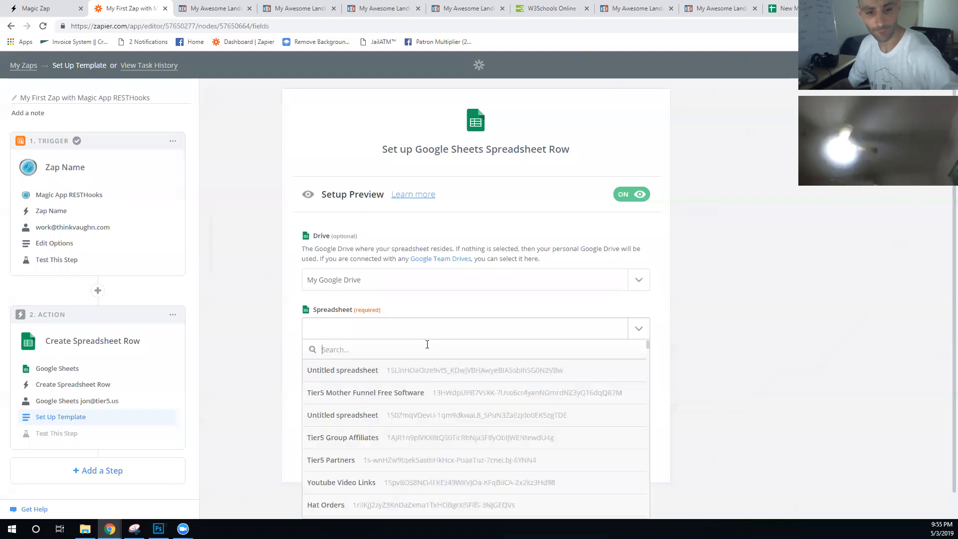
scroll(633, 350, down, 3)
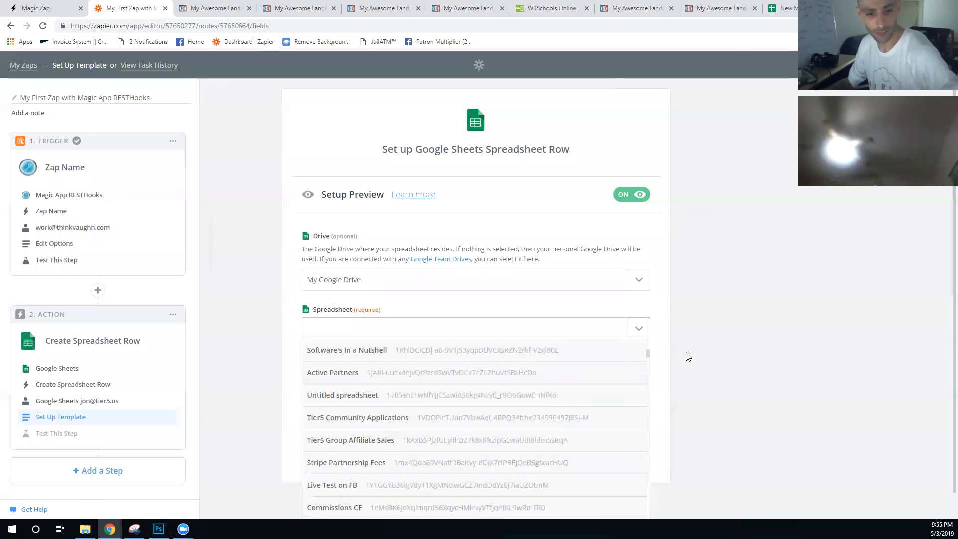
click(686, 356)
click(639, 329)
scroll(632, 343, down, 20)
scroll(632, 343, down, 12)
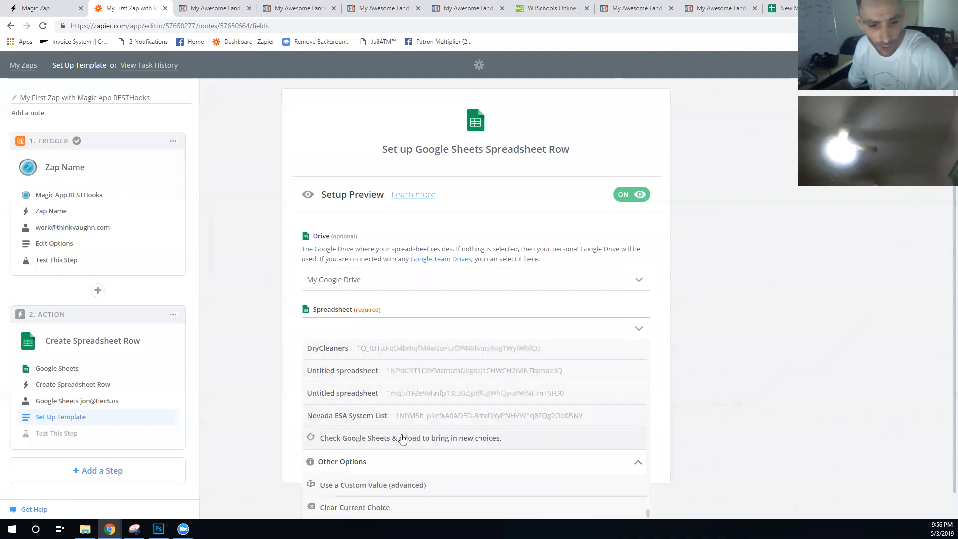
click(381, 443)
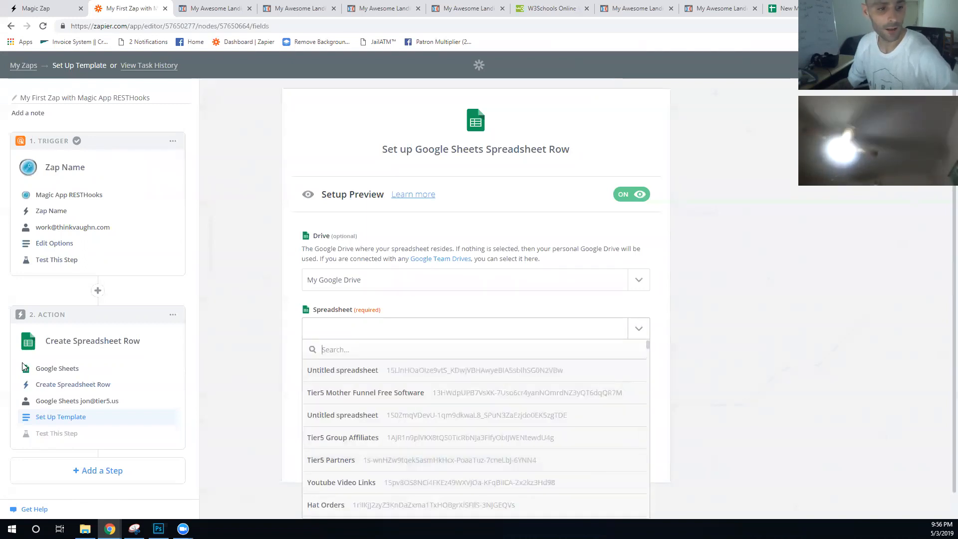
- Reopen the Google Sheets action selection and continue again with Create Spreadsheet Row and the preselected account
click(34, 401)
click(33, 385)
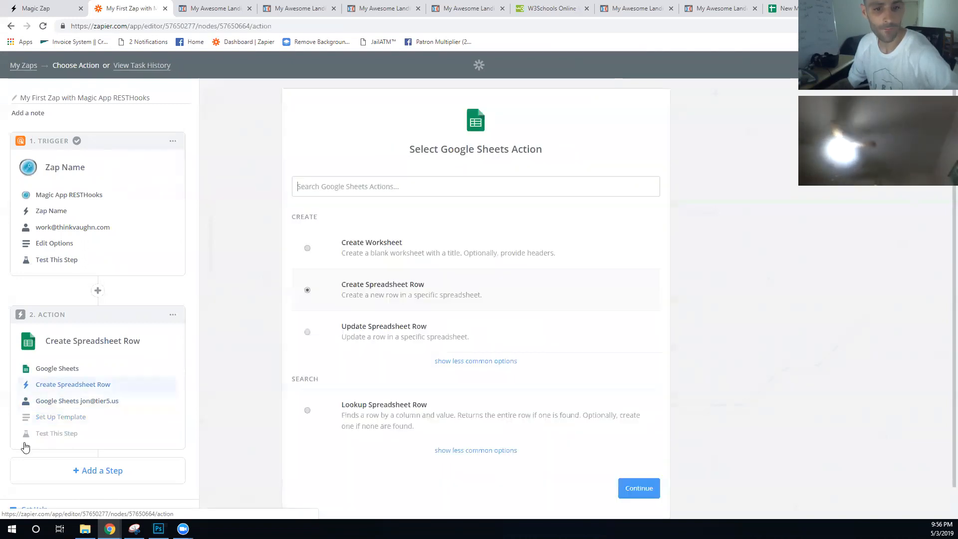
click(636, 493)
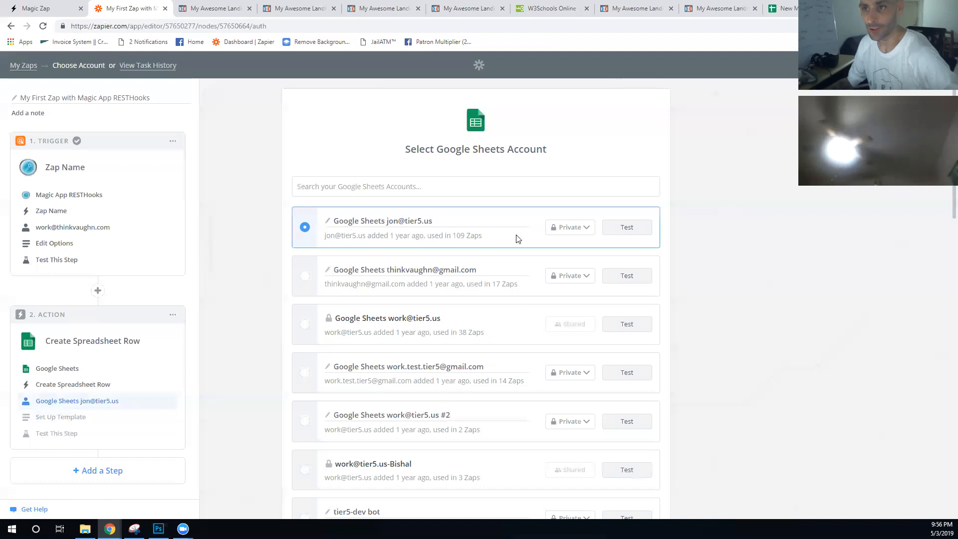
scroll(487, 338, down, 20)
click(622, 462)
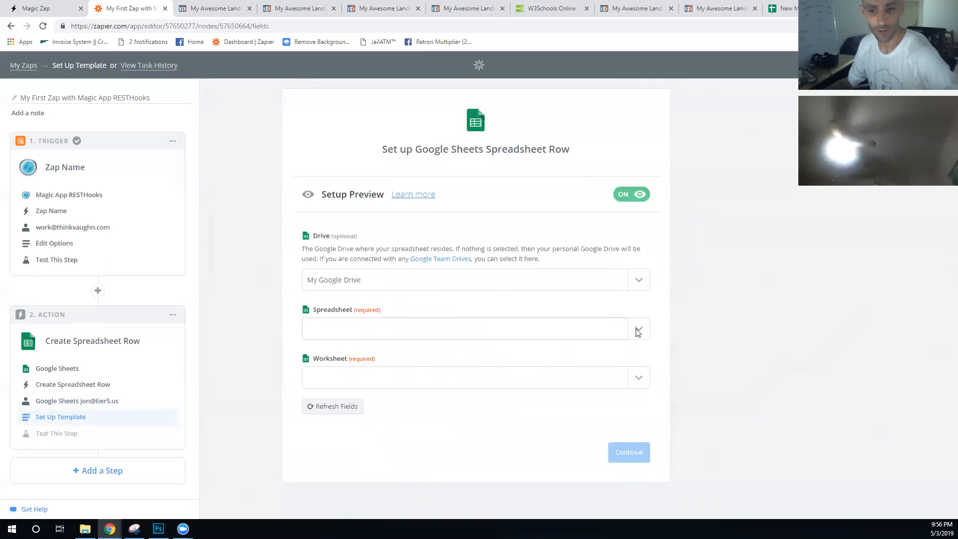
- Set the action's Spreadsheet to the first Untitled spreadsheet and its Worksheet to Sheet1
click(639, 334)
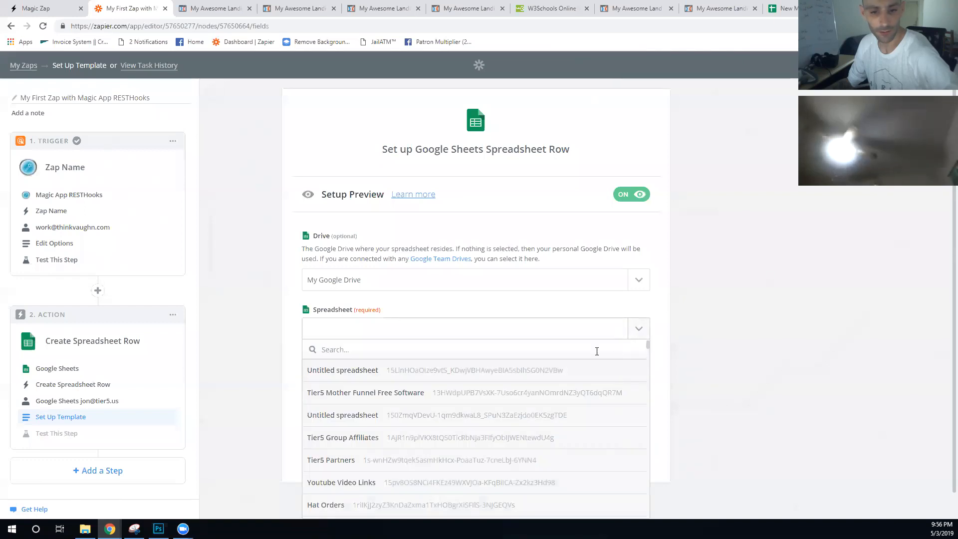
click(554, 372)
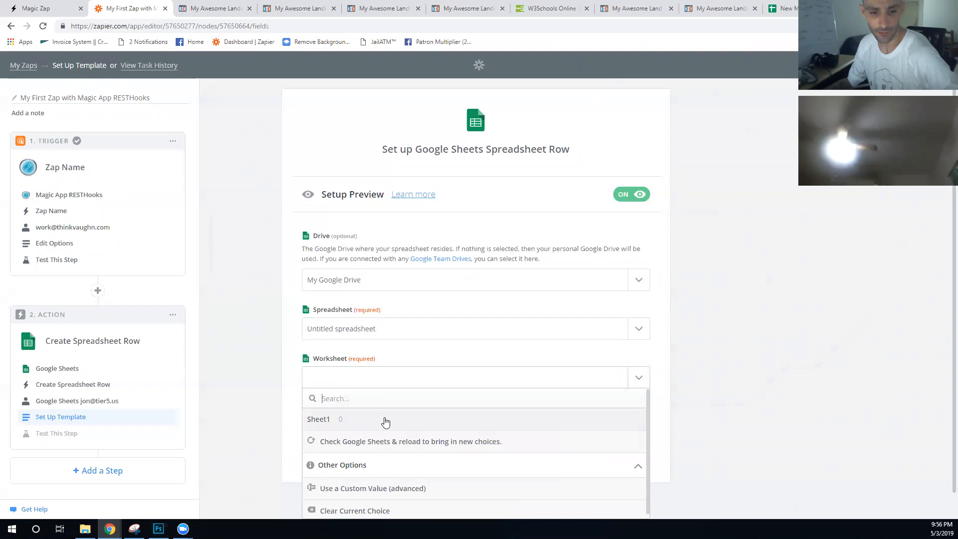
click(386, 423)
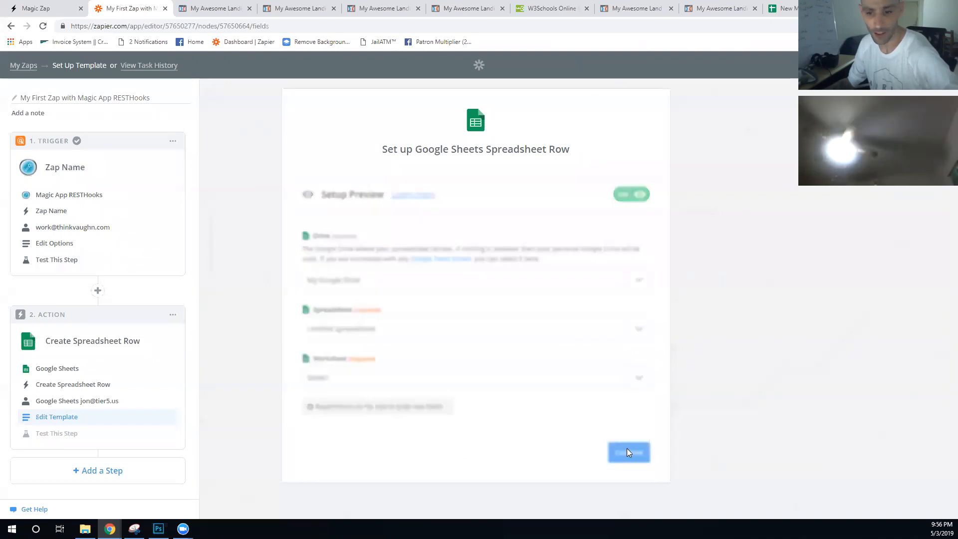
scroll(626, 433, down, 4)
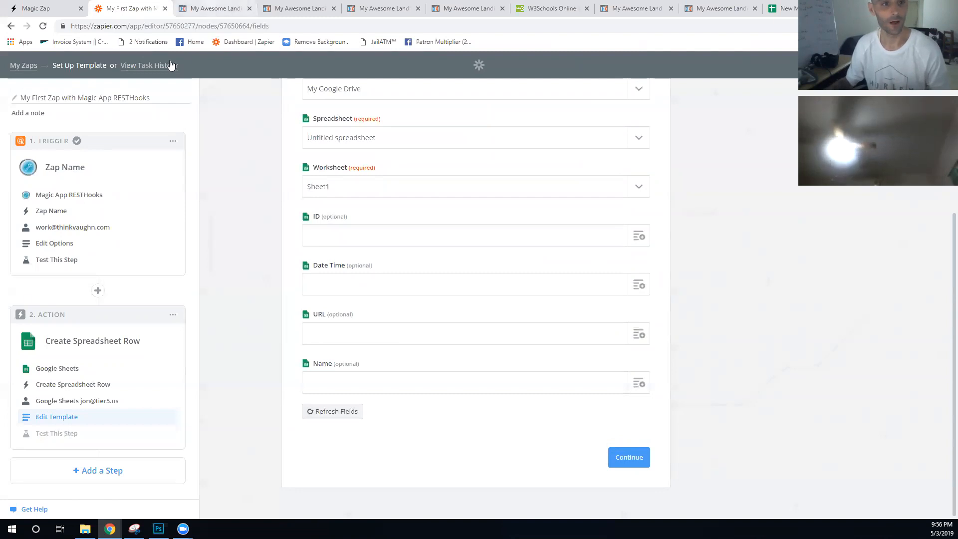
- Switch to the published landing page and append ?cbid=1222225 to the end of its address
click(54, 243)
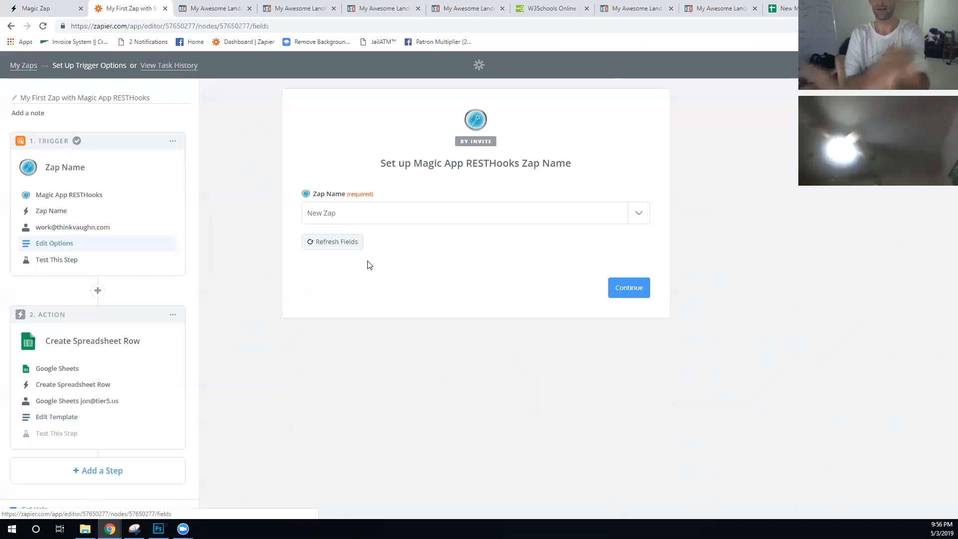
click(221, 8)
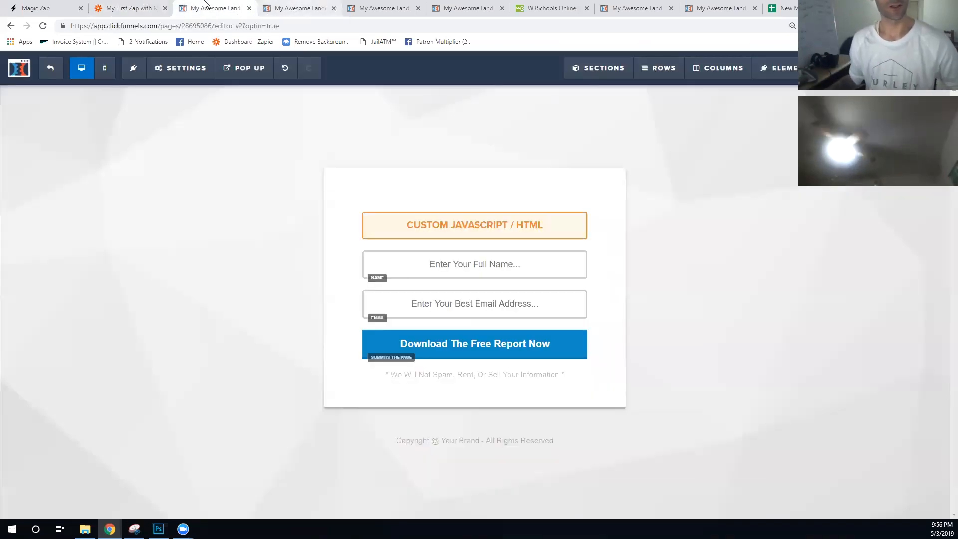
click(278, 8)
double_click(289, 27)
click(289, 28)
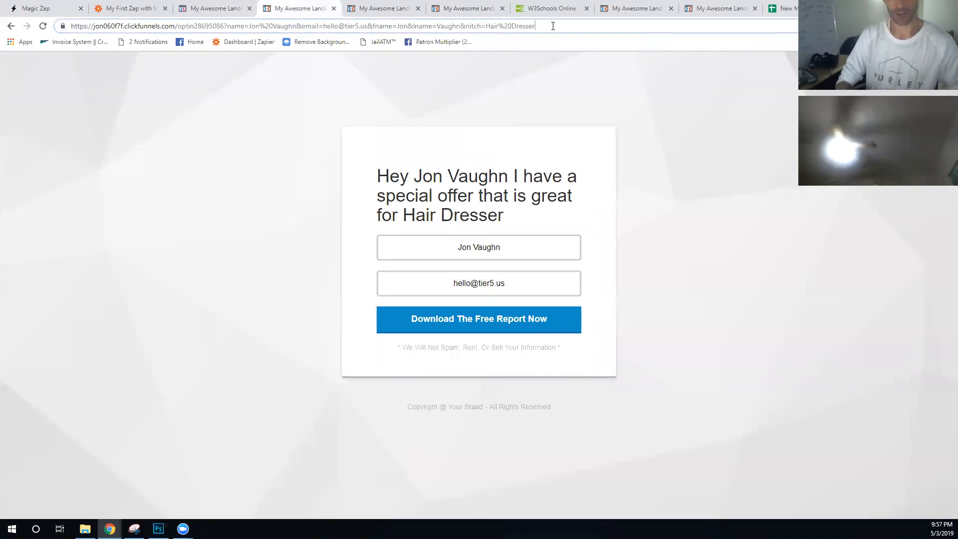
text(?)
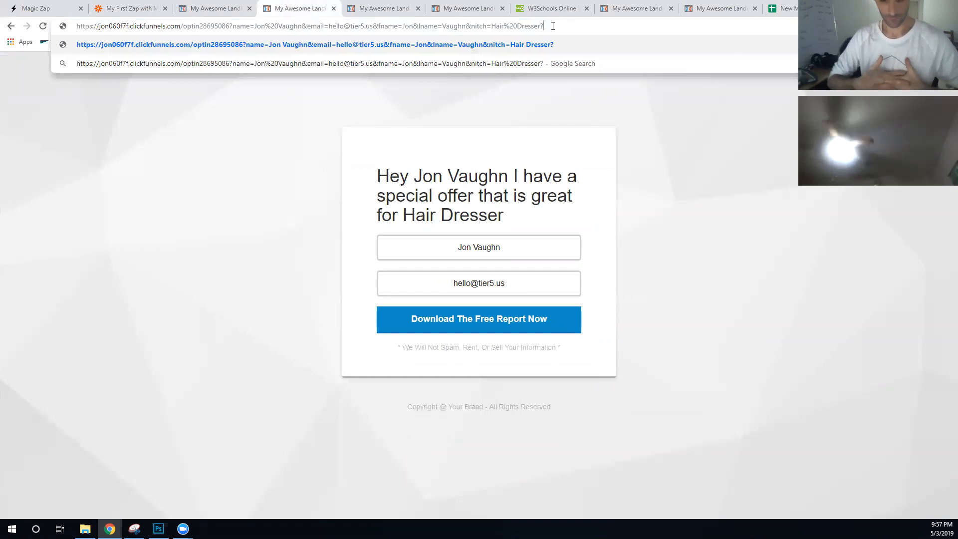
text(c)
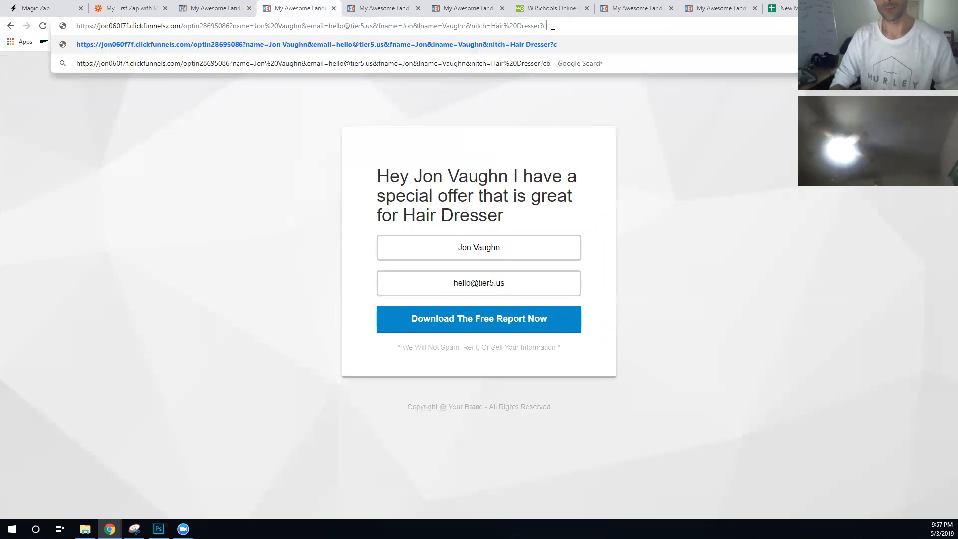
text(bid=1222225)
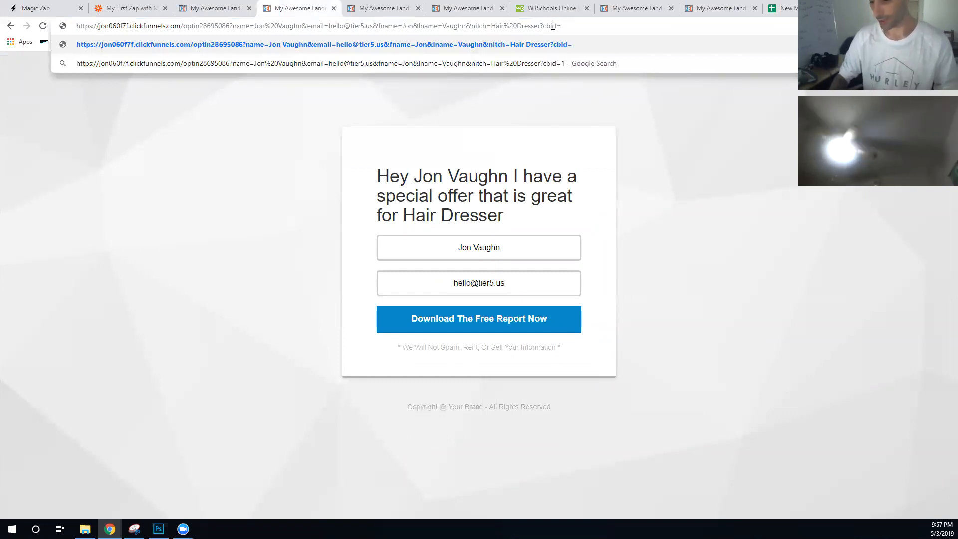
- Request more samples in the Zapier trigger test and load the landing page with the added cbid parameter
click(157, 4)
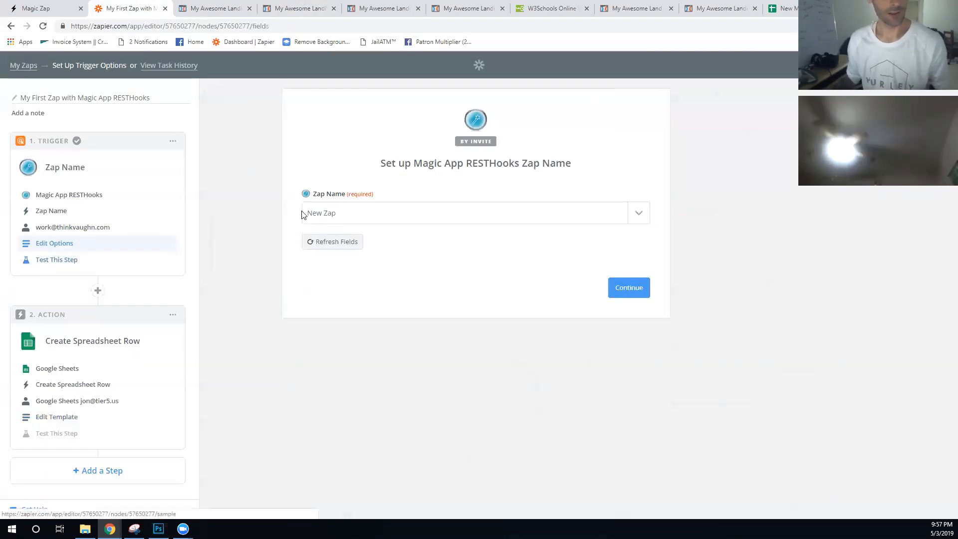
click(331, 337)
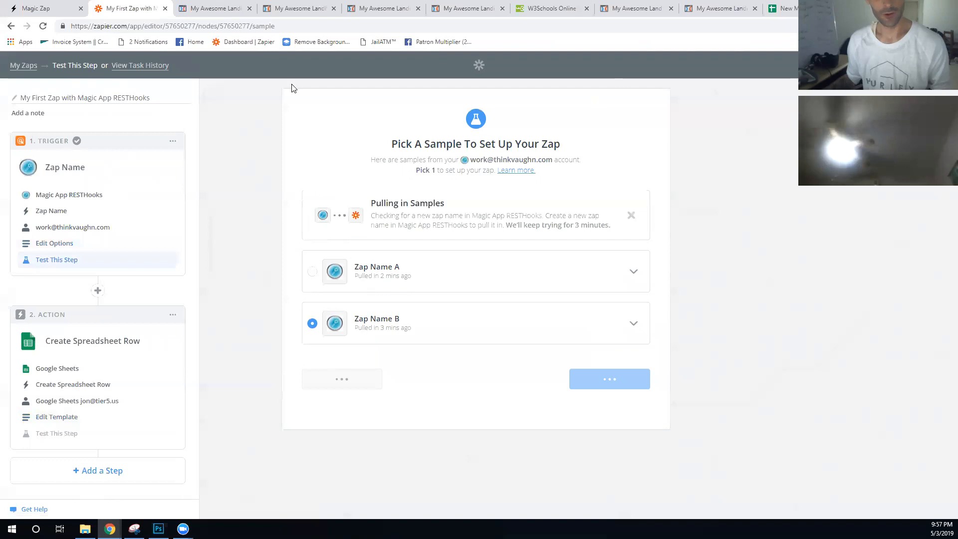
click(252, 6)
click(295, 7)
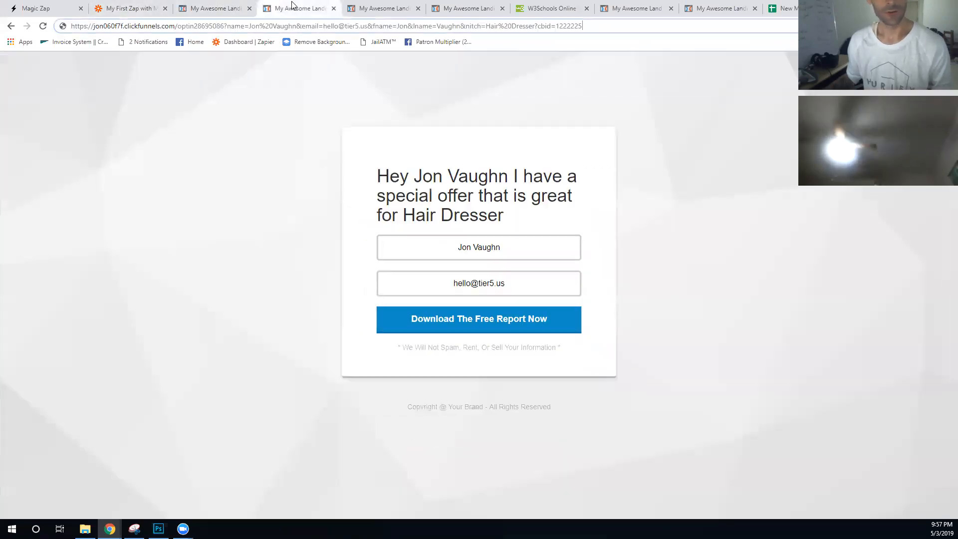
click(147, 5)
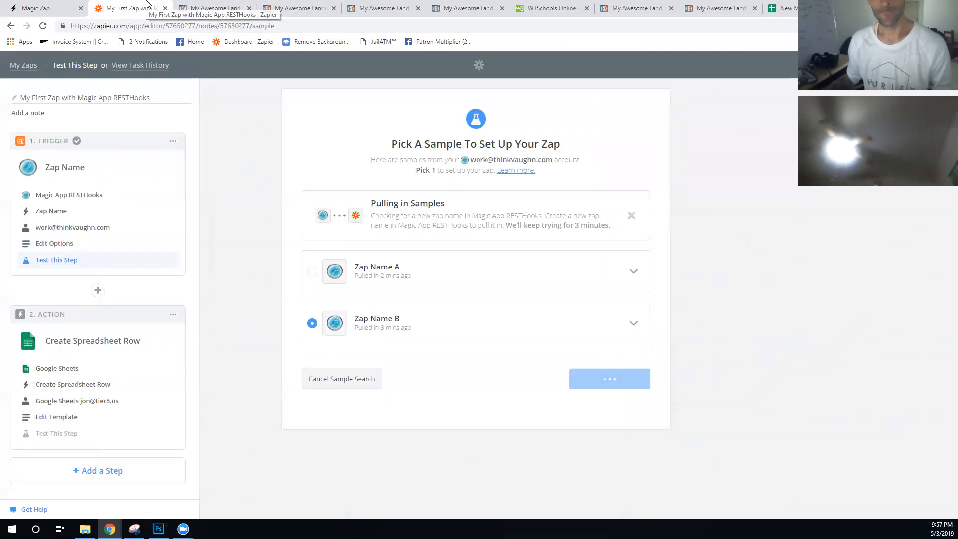
click(298, 8)
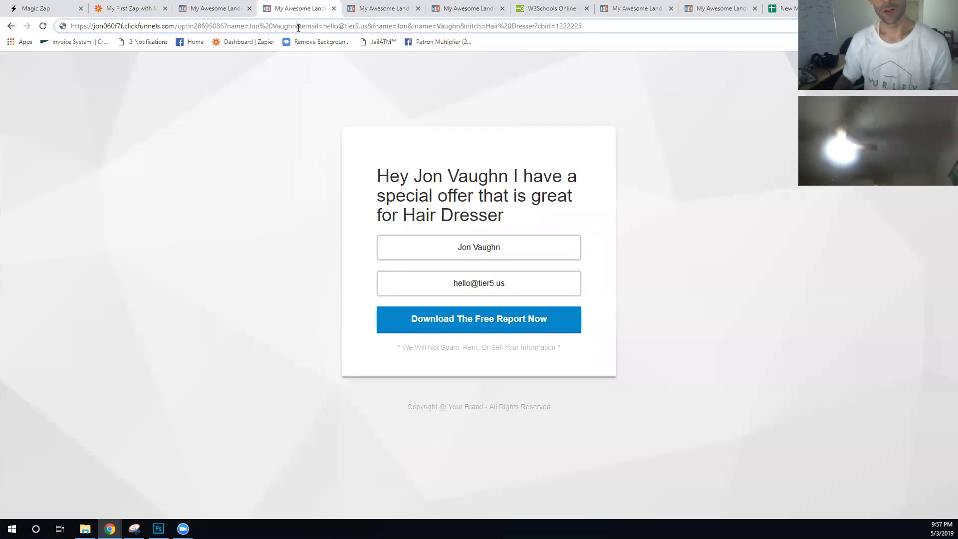
key(Return)
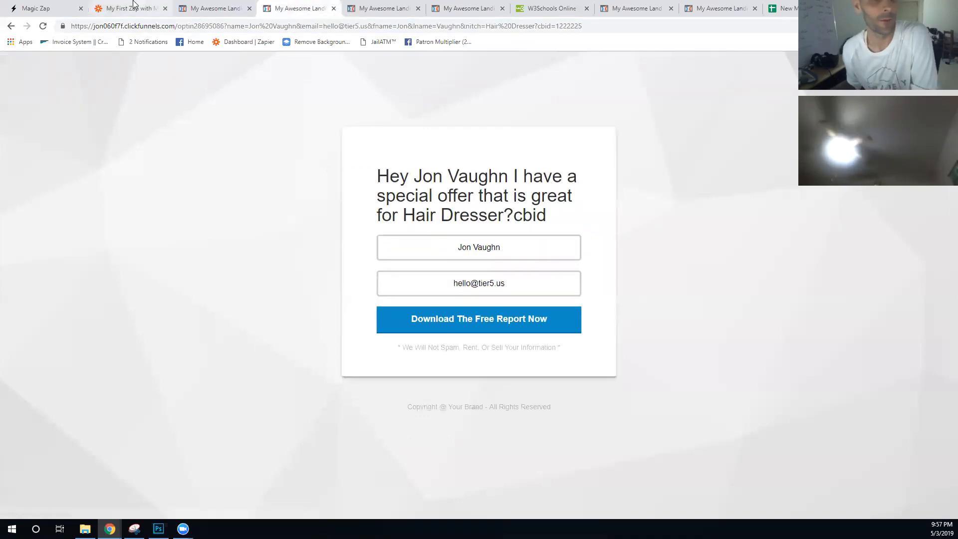
- Load the landing page once more and select the newly pulled Zap Name A sample in Zapier
click(133, 5)
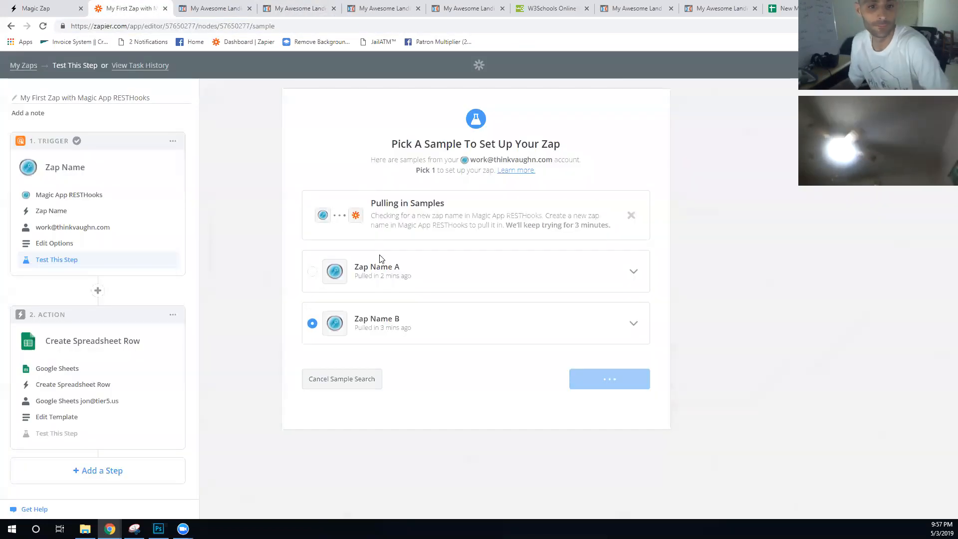
click(304, 7)
click(316, 26)
key(Return)
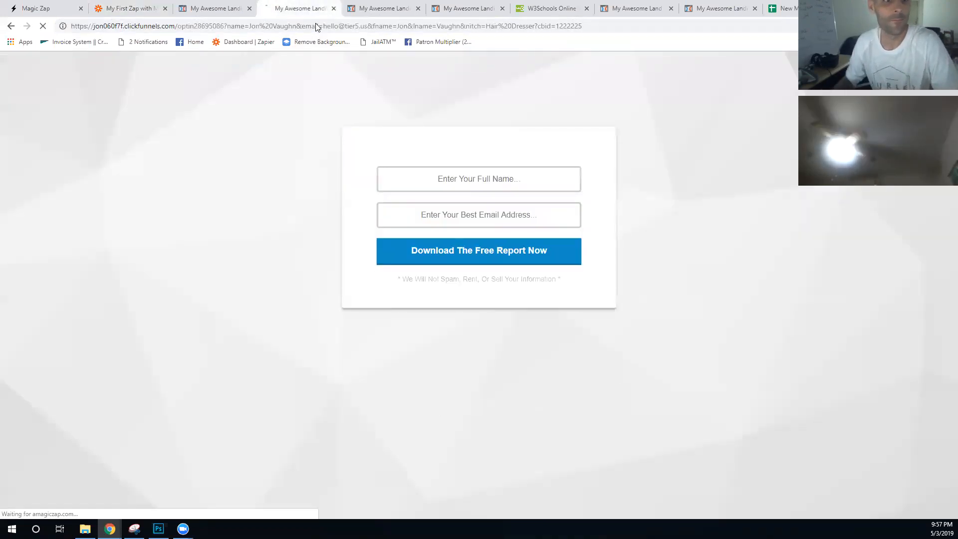
click(142, 8)
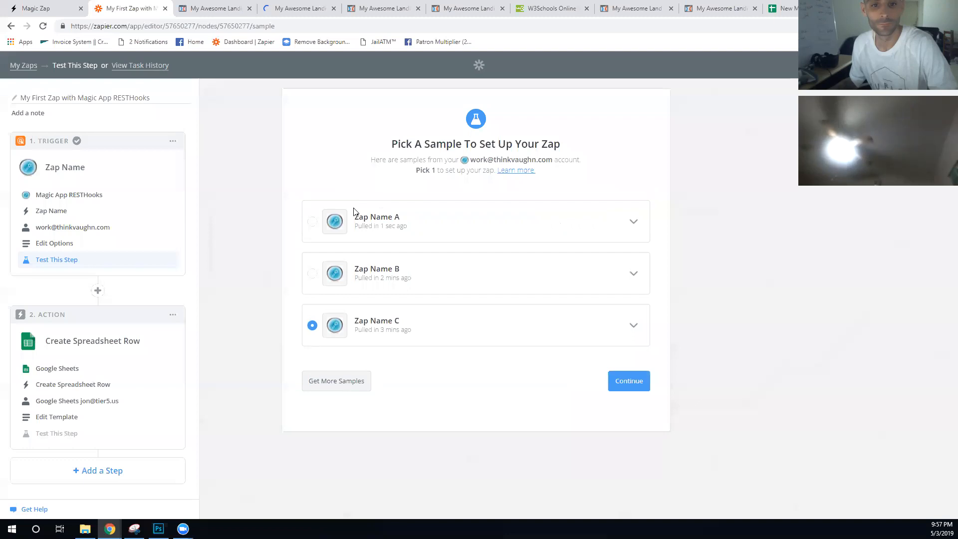
click(306, 221)
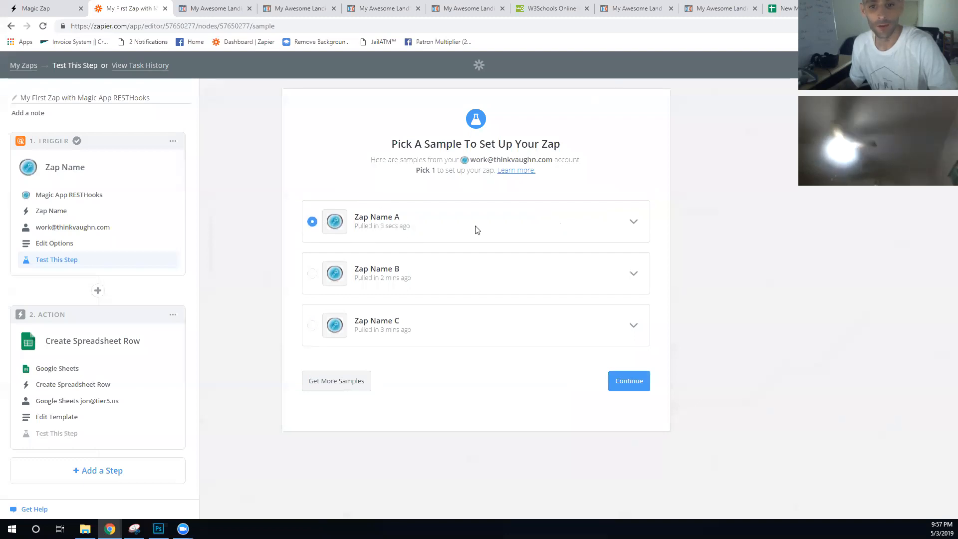
- Expand the Zap Name A sample, check its fields for the cbid parameter, and request more samples
click(641, 232)
scroll(483, 280, down, 1)
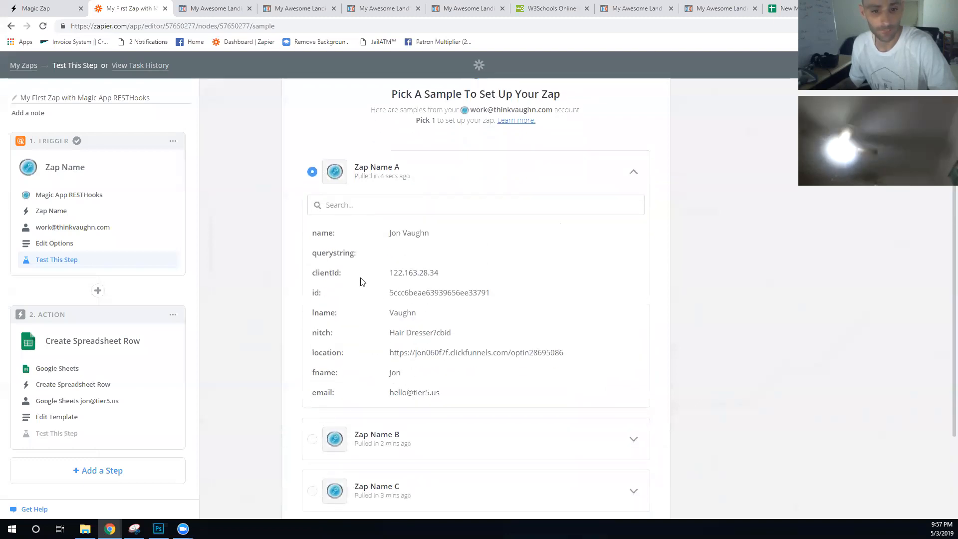
scroll(366, 322, down, 1)
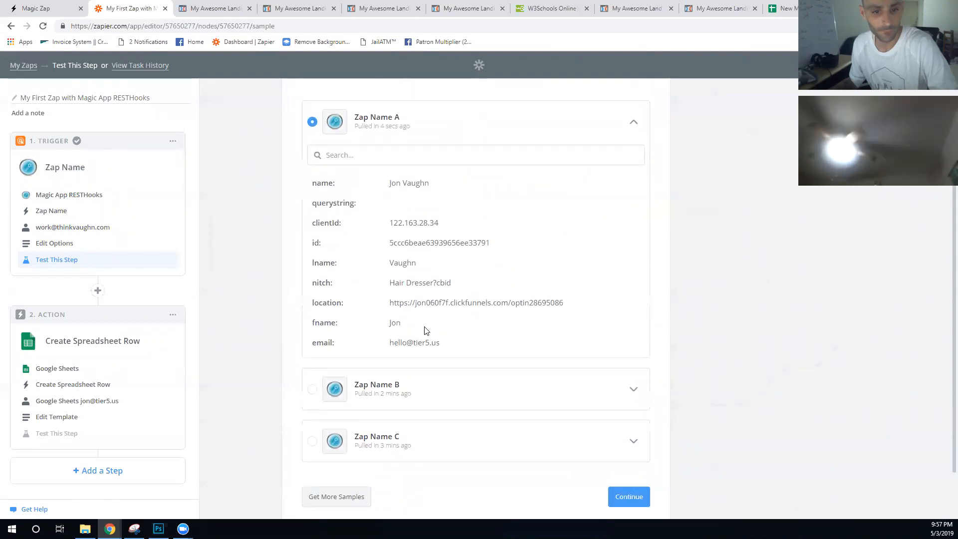
drag(449, 342, 389, 303)
scroll(342, 346, down, 1)
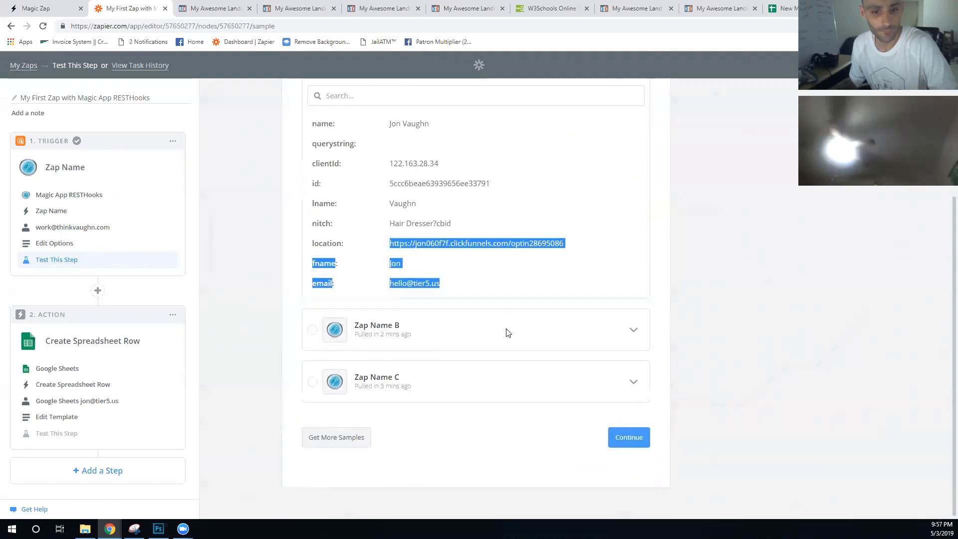
scroll(499, 319, up, 2)
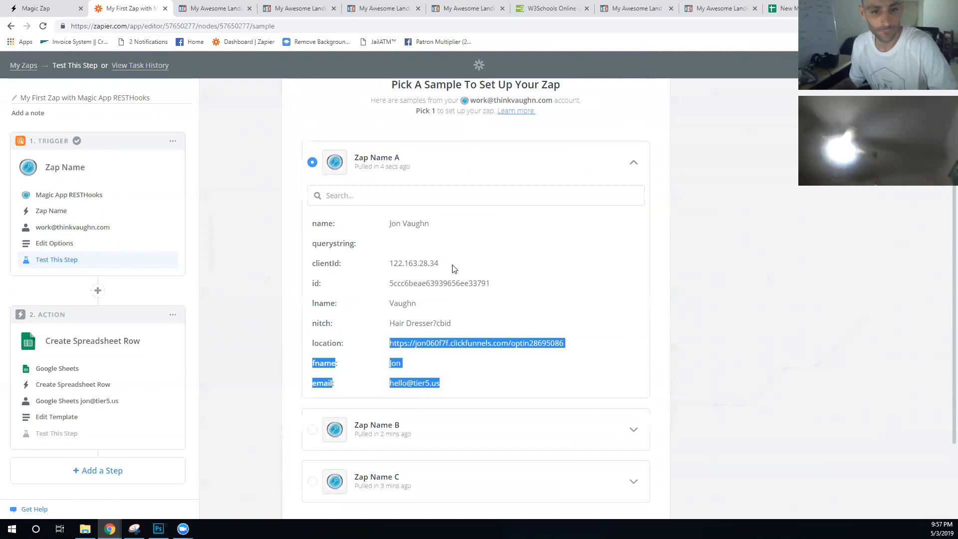
click(406, 259)
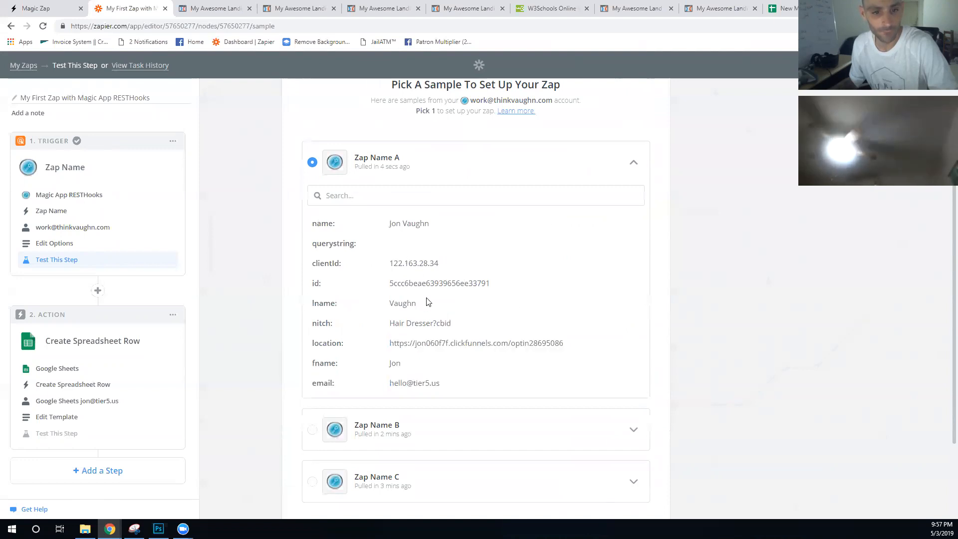
double_click(407, 285)
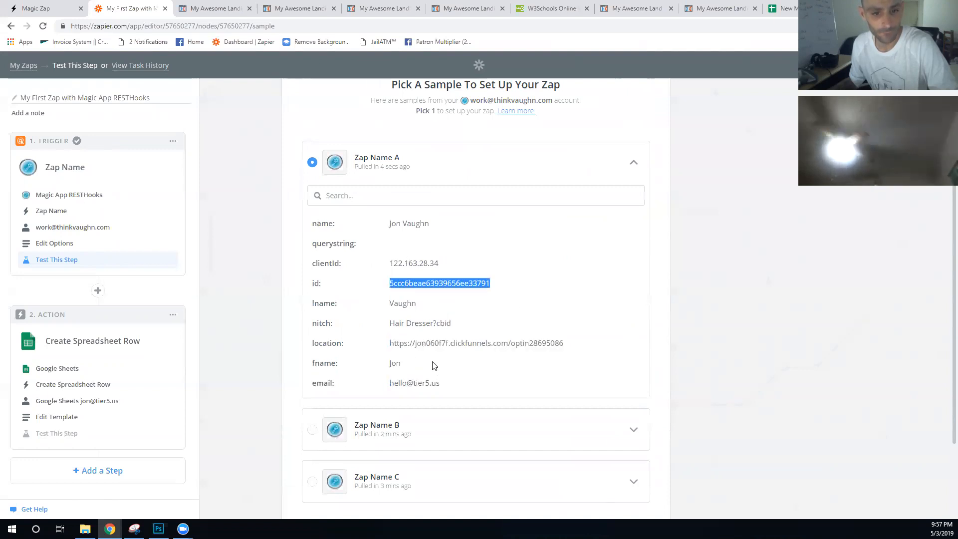
scroll(340, 334, down, 2)
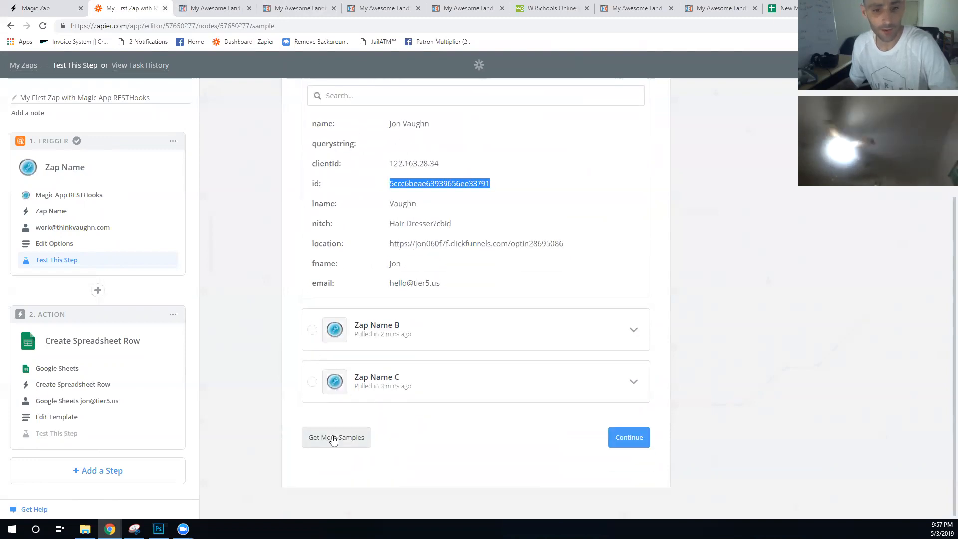
click(333, 439)
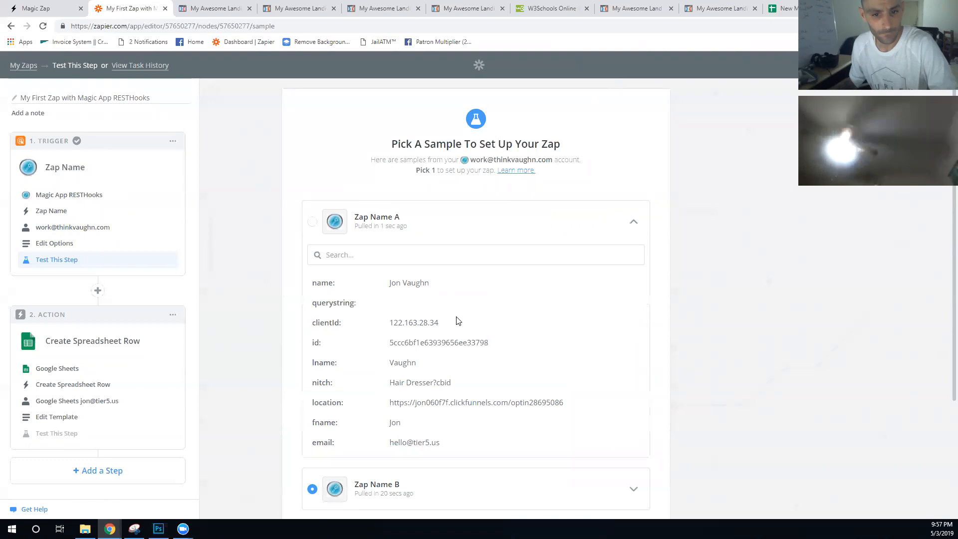
scroll(458, 321, down, 2)
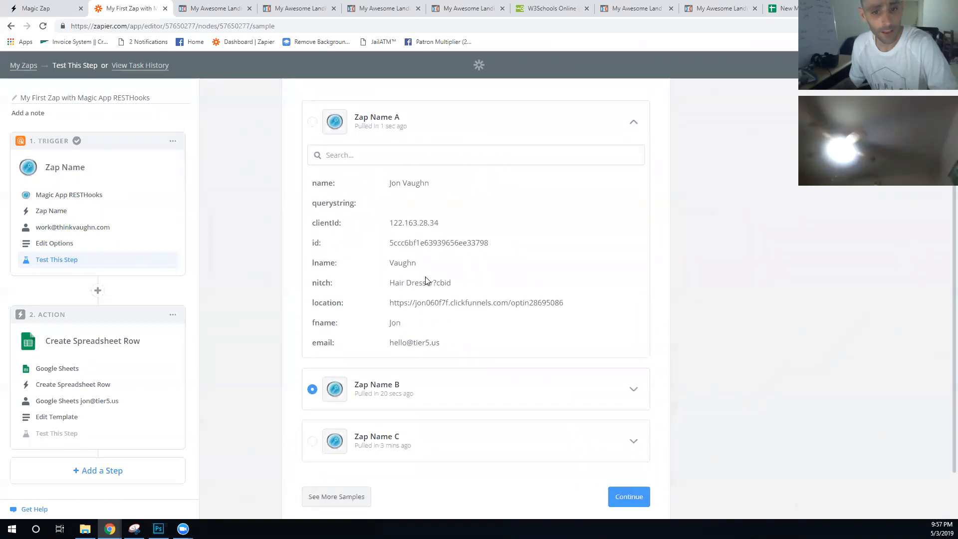
- Switch to the landing page and replace the ? before cbid with & in its address
click(205, 7)
click(306, 5)
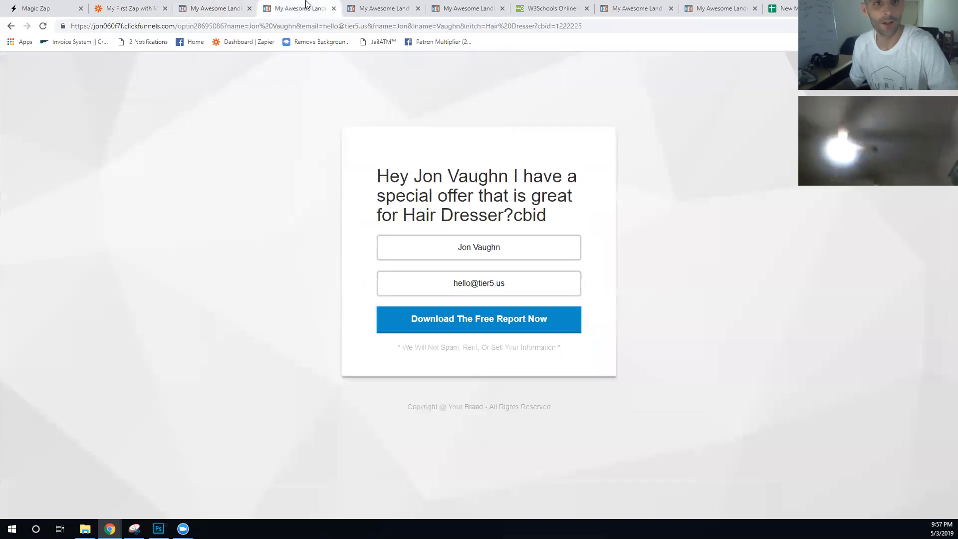
click(488, 26)
click(545, 26)
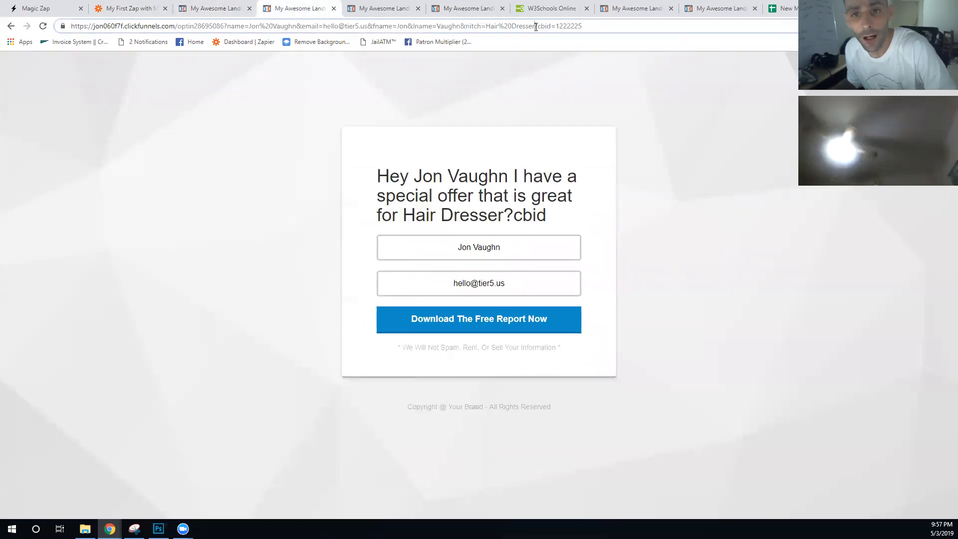
text(&)
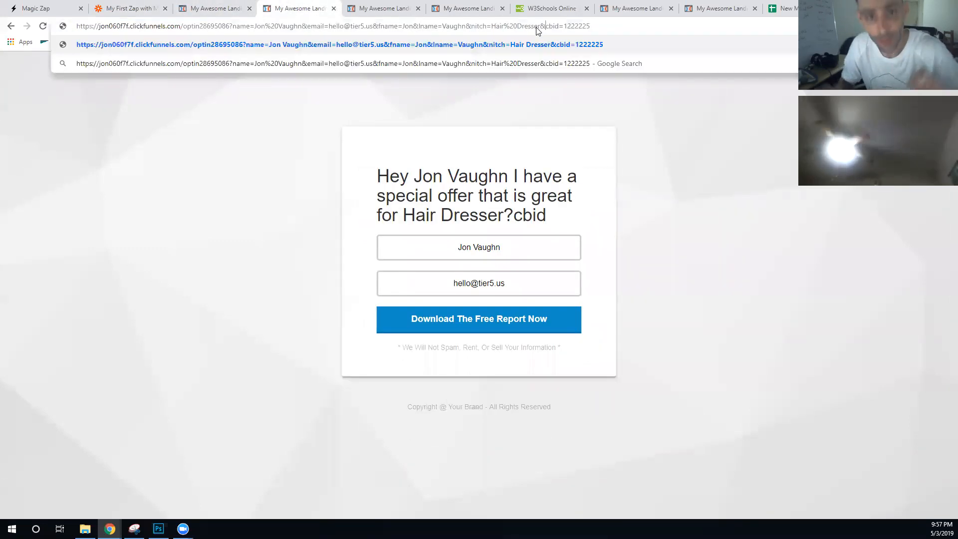
- Show more samples in the Zapier trigger test and load the landing page with the corrected cbid address
click(128, 8)
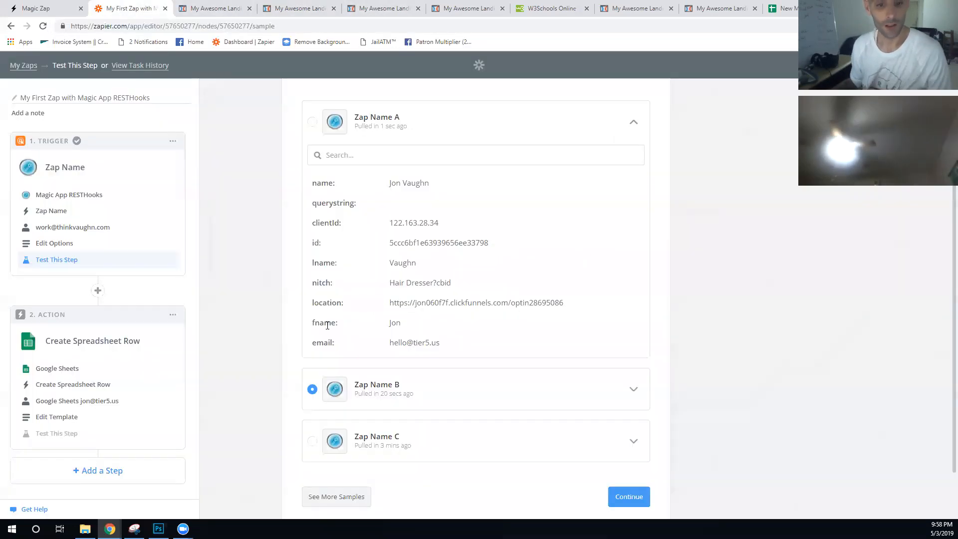
scroll(320, 432, down, 2)
click(320, 433)
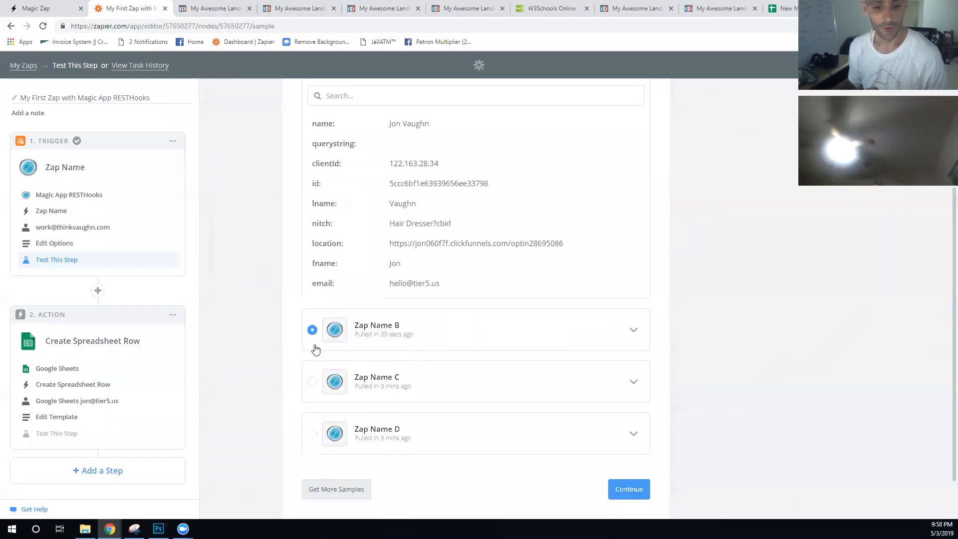
click(299, 8)
key(Return)
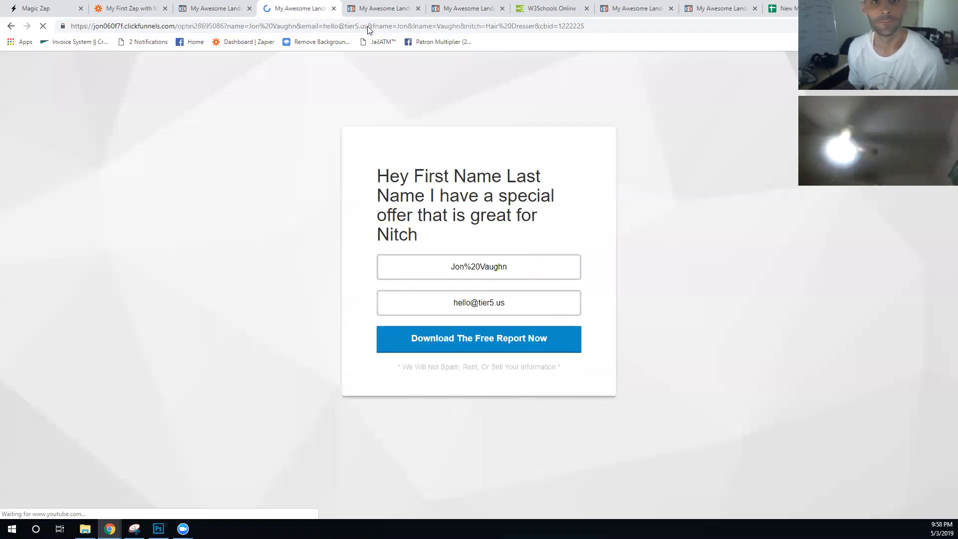
click(369, 26)
key(Return)
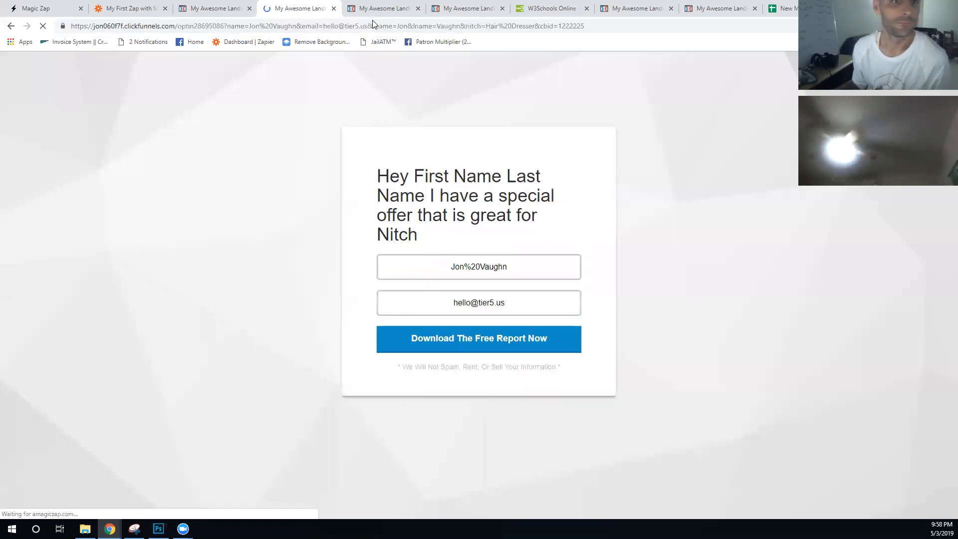
- Return to the Zapier trigger test, select the Zap Name A sample, and request more samples
click(137, 4)
scroll(449, 190, up, 3)
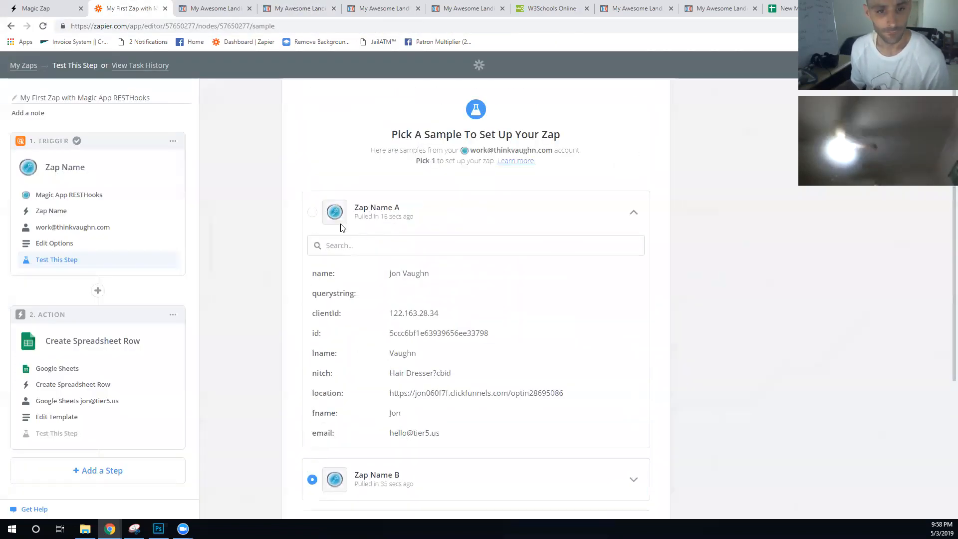
click(312, 212)
scroll(319, 349, down, 4)
click(331, 437)
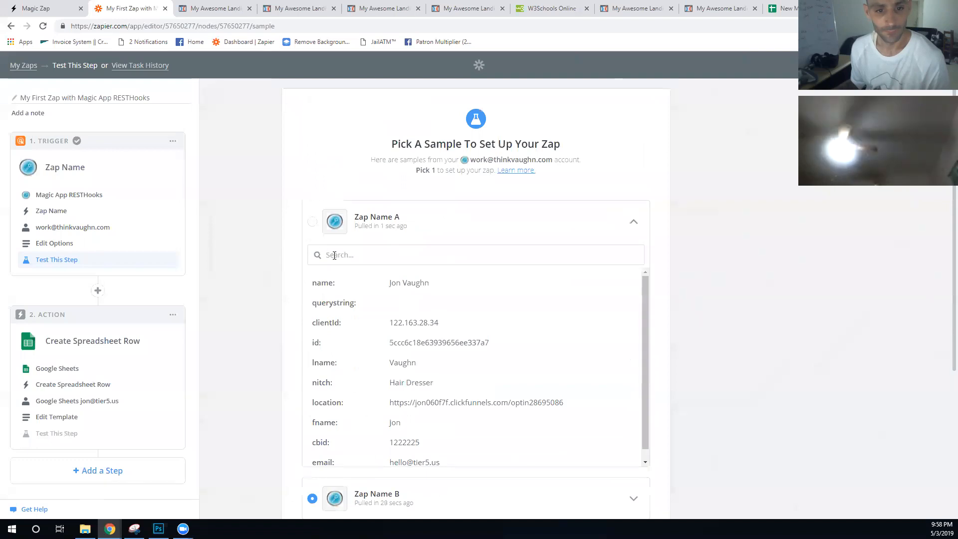
- Check the cbid field in the newly pulled Zap Name A sample and continue to the spreadsheet row template
scroll(379, 379, down, 1)
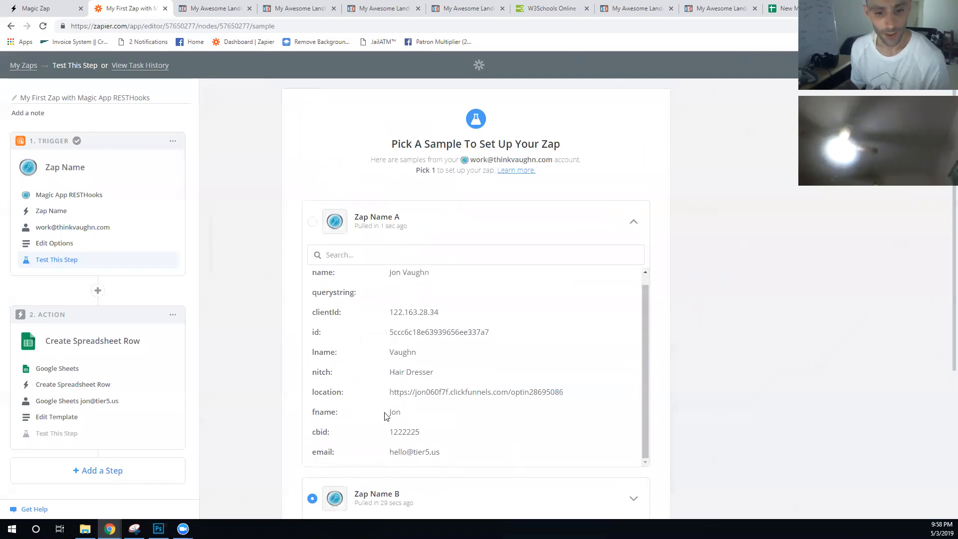
drag(408, 432, 319, 433)
scroll(447, 349, down, 4)
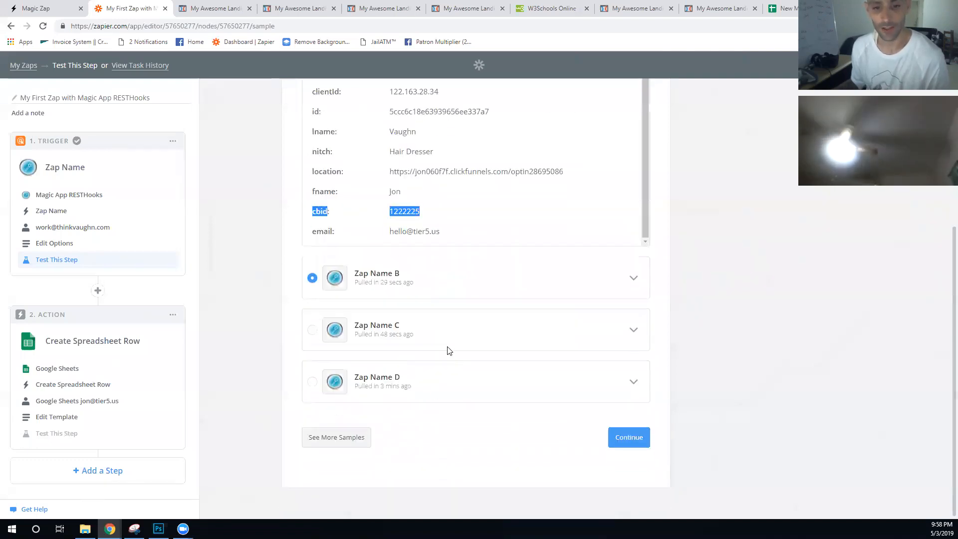
click(615, 442)
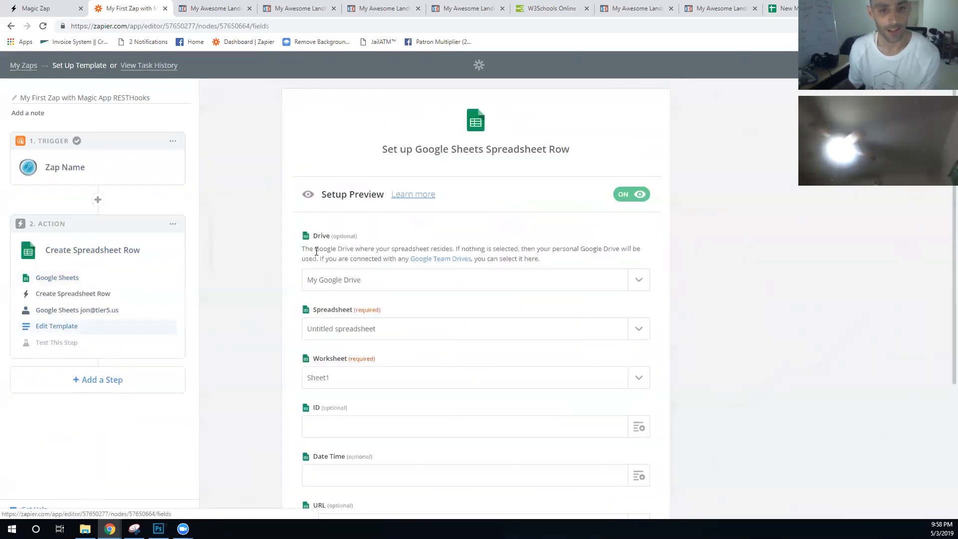
- Map the spreadsheet row's ID field to the trigger's Cbid value
scroll(385, 346, down, 4)
click(638, 283)
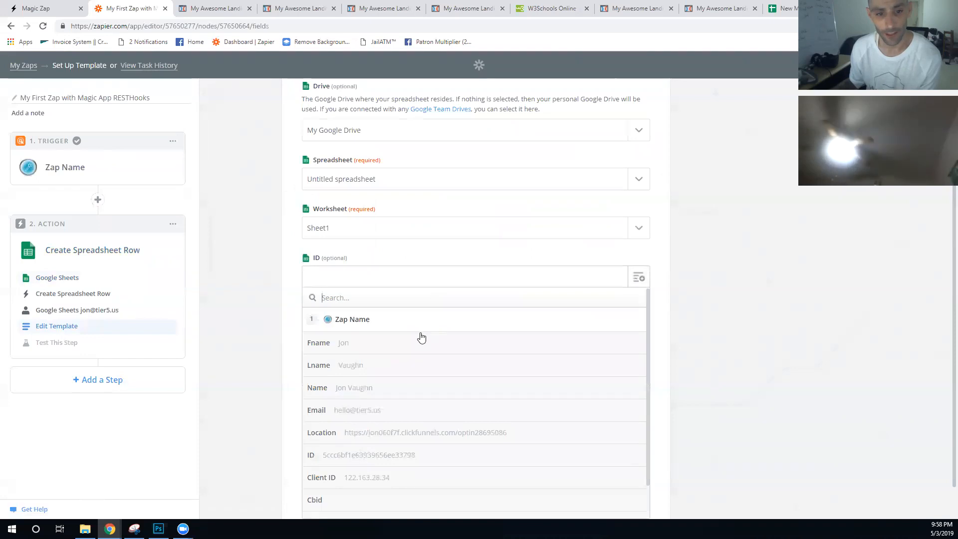
click(374, 478)
scroll(379, 321, down, 1)
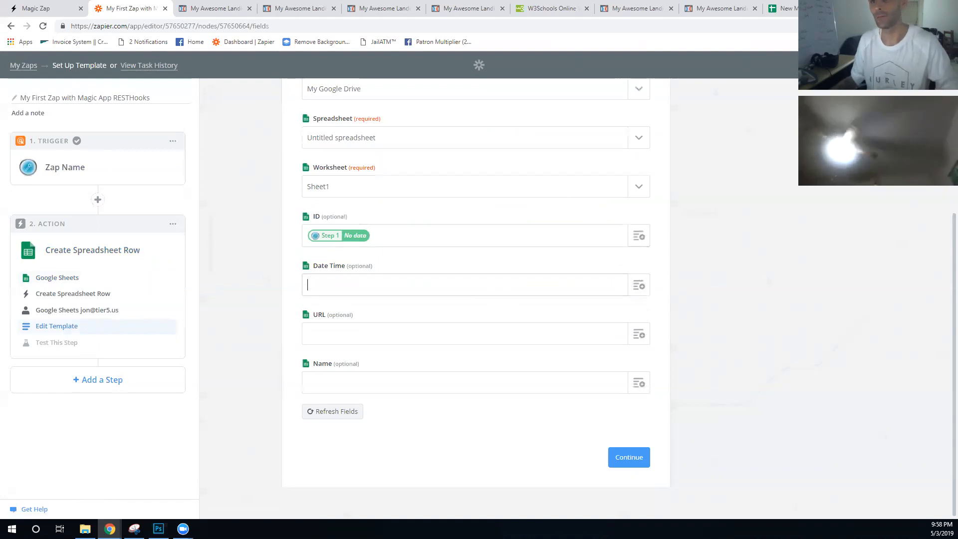
- Search the web in a new browser page for "zapier get current time"
key(ctrl+t)
text(zape)
key(BackSpace)
text(ier get )
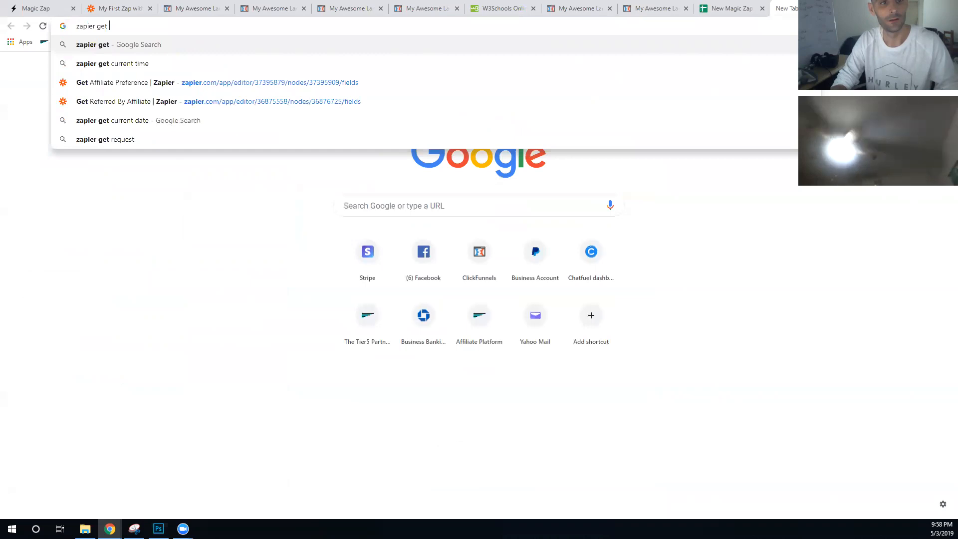
text(now)
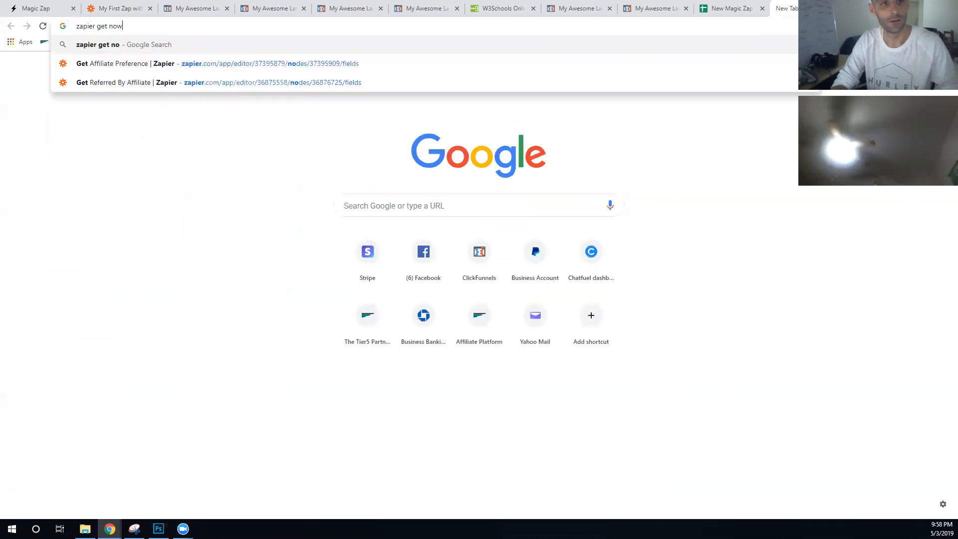
key(BackSpace)
key(BackSpace)
key(BackSpace)
text(current time)
key(Return)
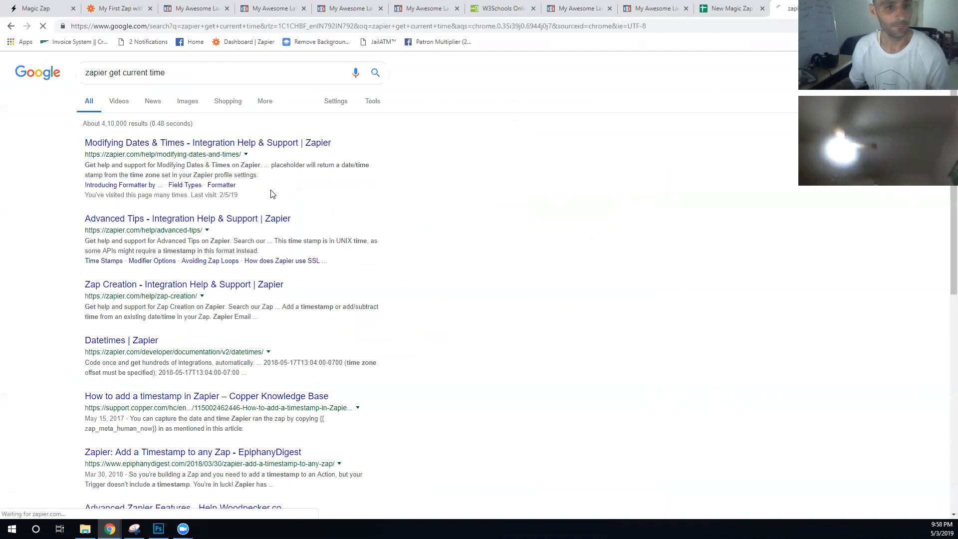
- Copy {{zap_meta_human_now}} from Zapier's Modifying Dates & Times help page into the row template's Date Time field
drag(479, 298, 337, 296)
key(ctrl+c)
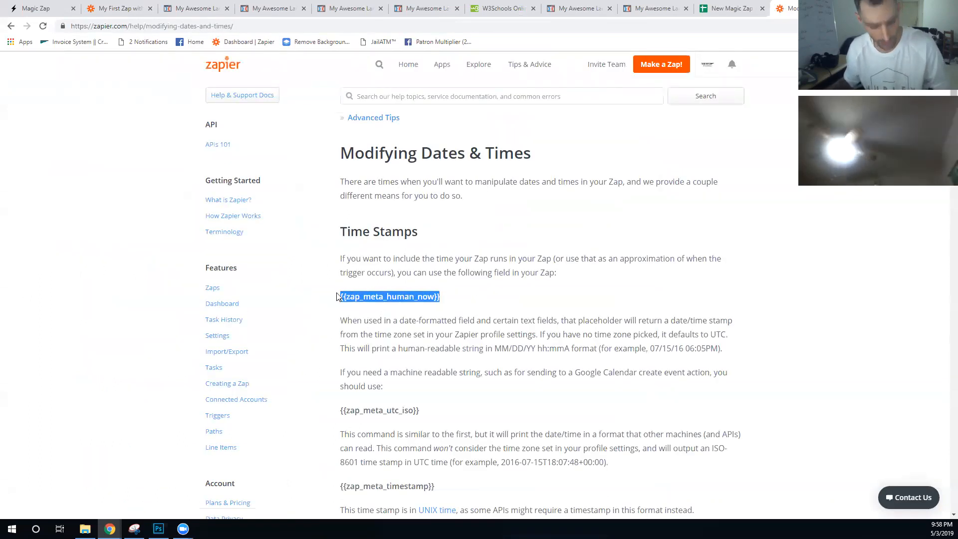
click(141, 15)
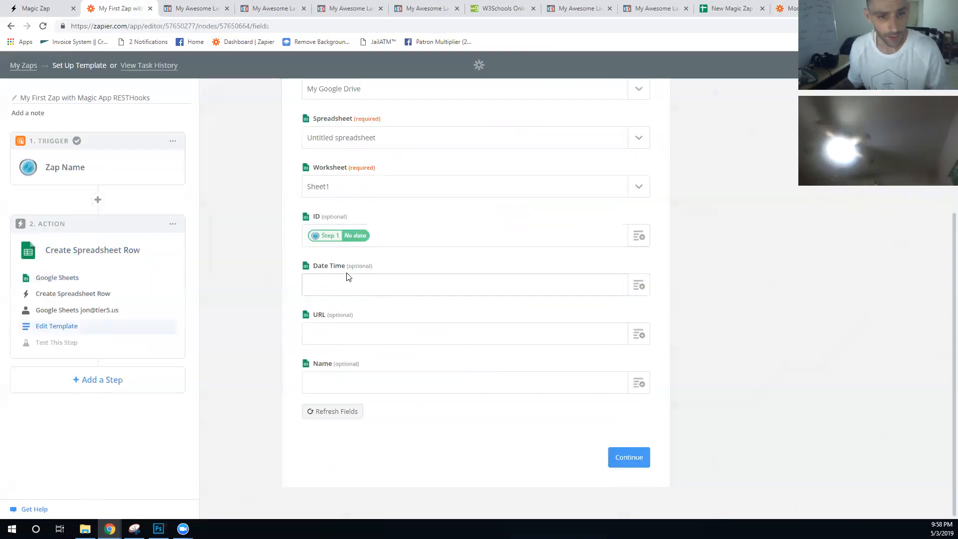
key(ctrl+v)
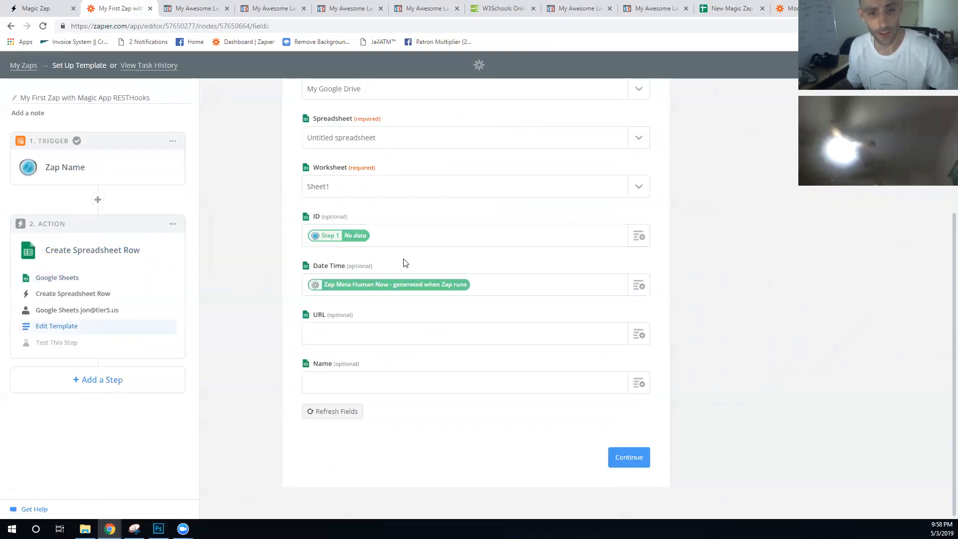
- Map the spreadsheet row's URL field to the trigger's Location value
click(501, 333)
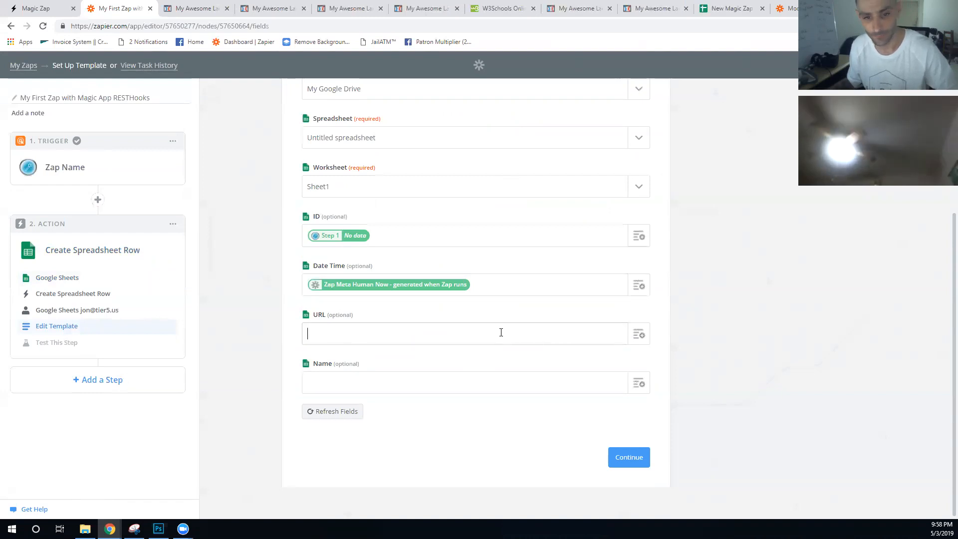
click(639, 335)
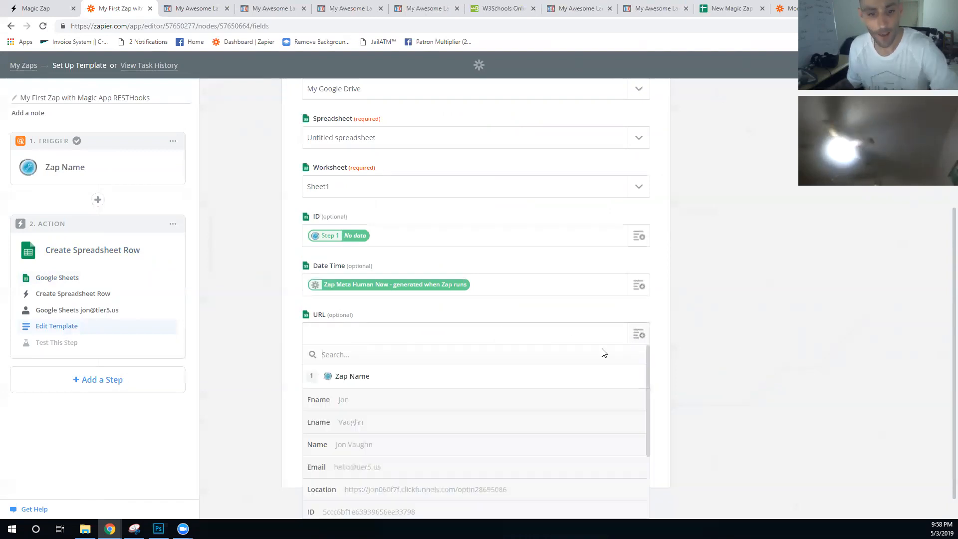
click(430, 456)
- Fill the row's Name field with the trigger's Fname and Lname values, and continue to the Google Sheets test
click(639, 383)
scroll(447, 415, down, 2)
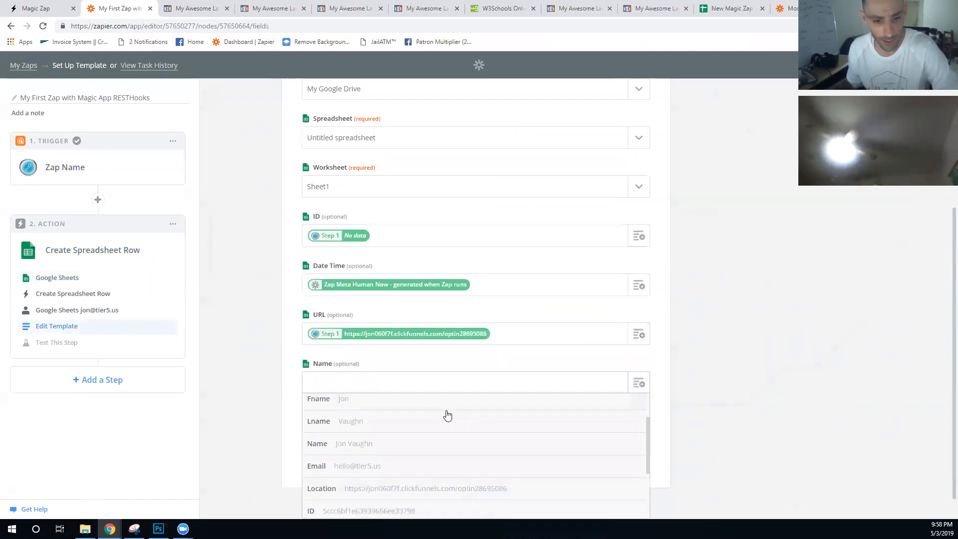
scroll(422, 425, up, 1)
scroll(411, 430, up, 1)
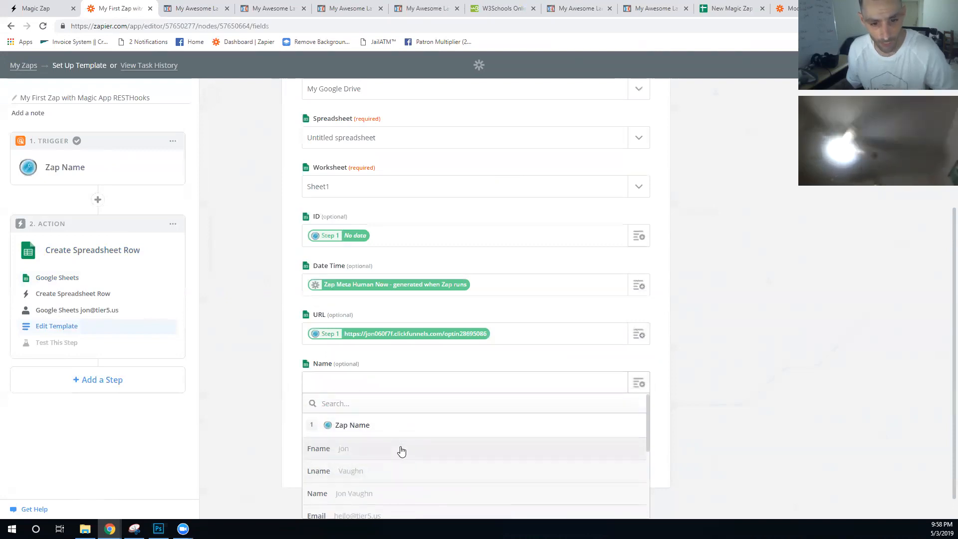
click(402, 450)
click(459, 388)
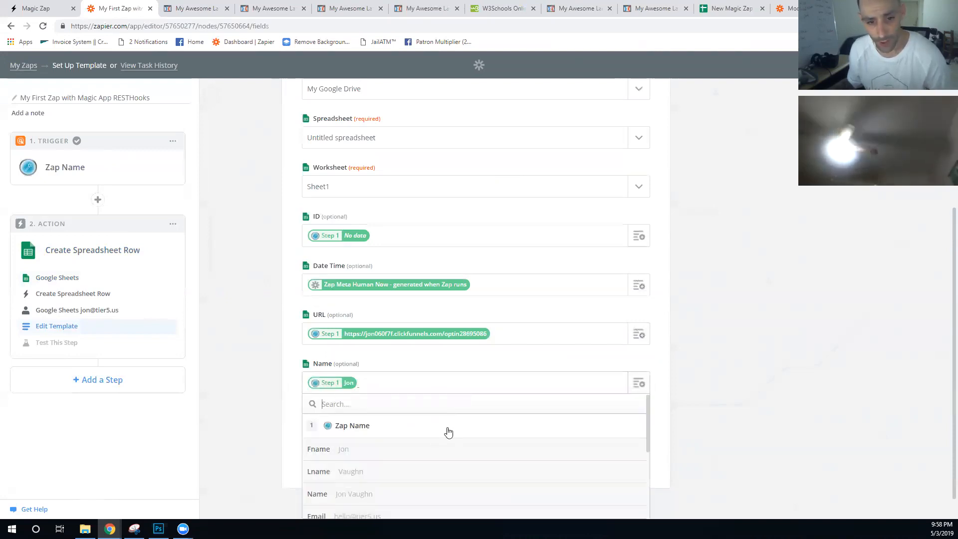
click(410, 472)
click(619, 459)
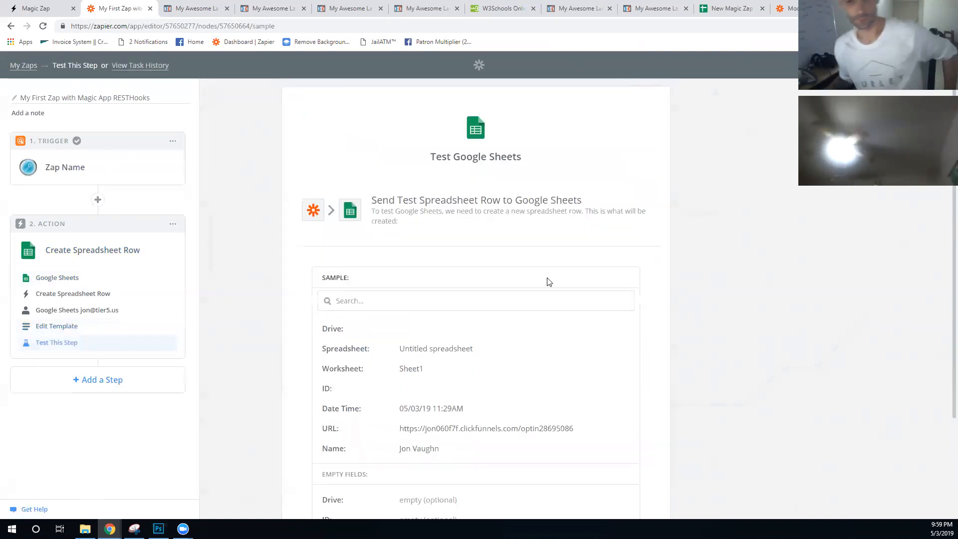
- Send the test row to Google Sheets, finish the action setup and turn the Zap on
scroll(548, 280, down, 3)
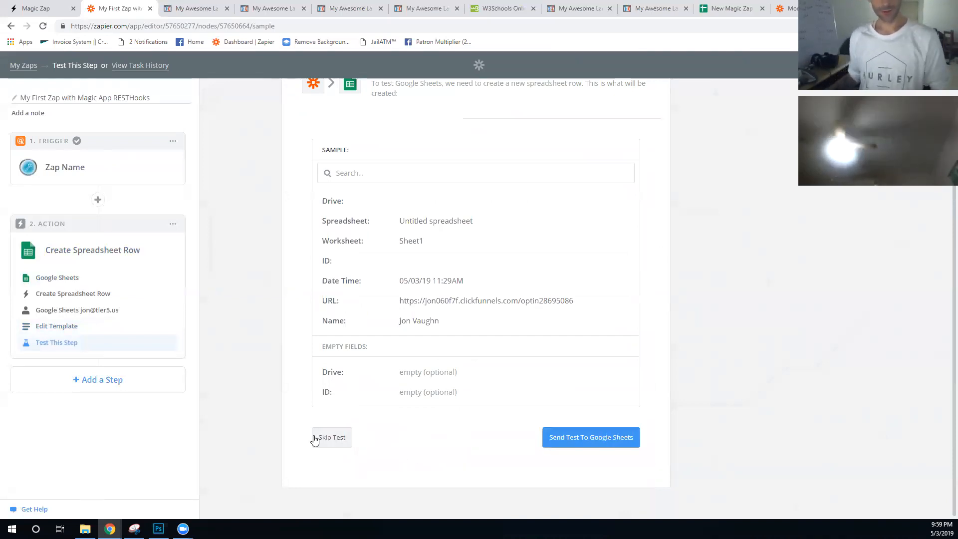
click(558, 444)
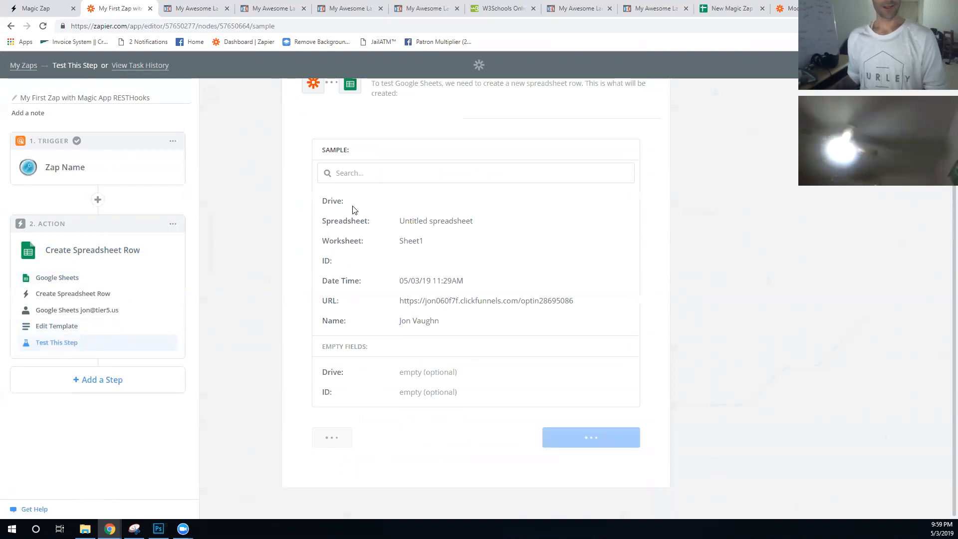
click(638, 441)
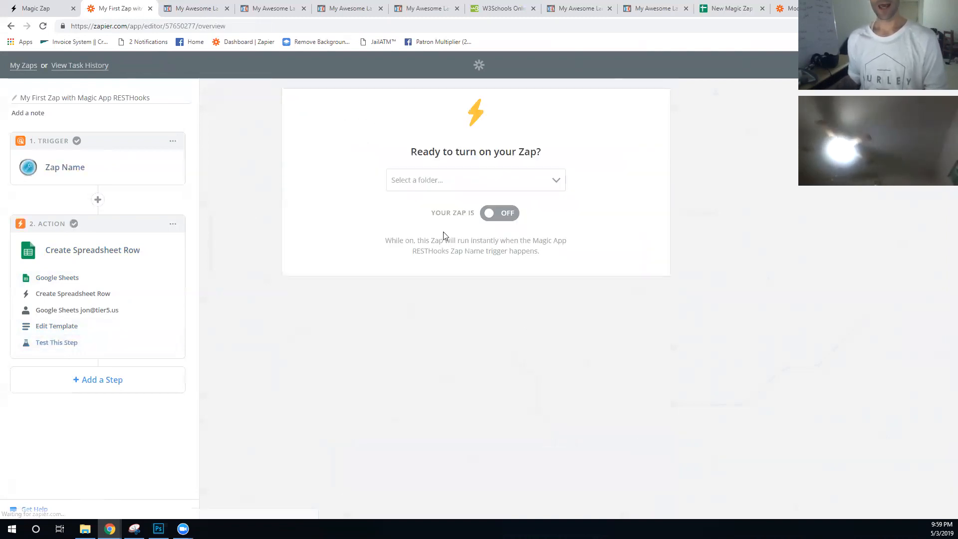
click(497, 218)
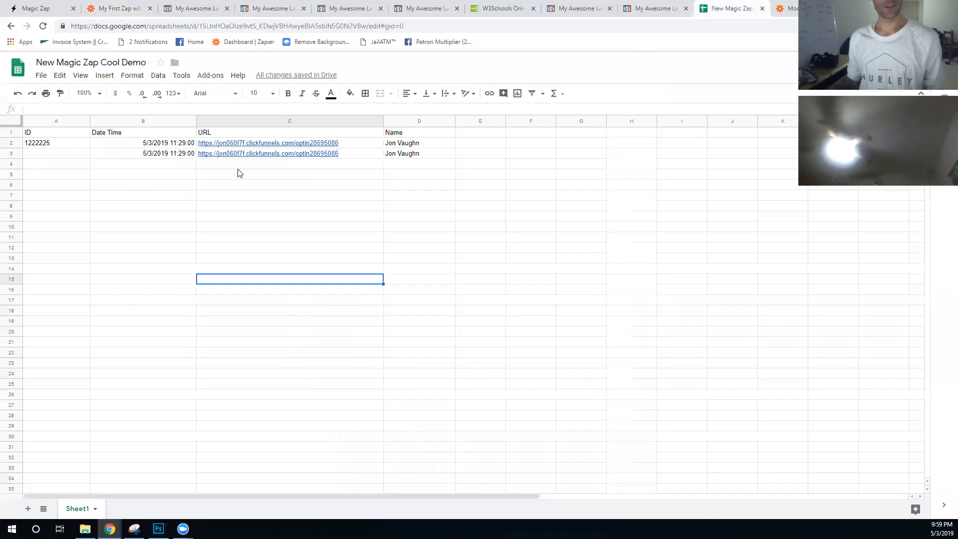
- Switch to the New Magic Zap Cool Demo spreadsheet and clear the contents of rows 2 and 3 below the headers
click(731, 8)
key(Left)
key(Up)
key(Up)
key(Up)
key(Up)
key(Up)
key(Up)
key(Up)
key(Up)
key(Up)
key(Up)
key(Up)
key(Up)
key(Up)
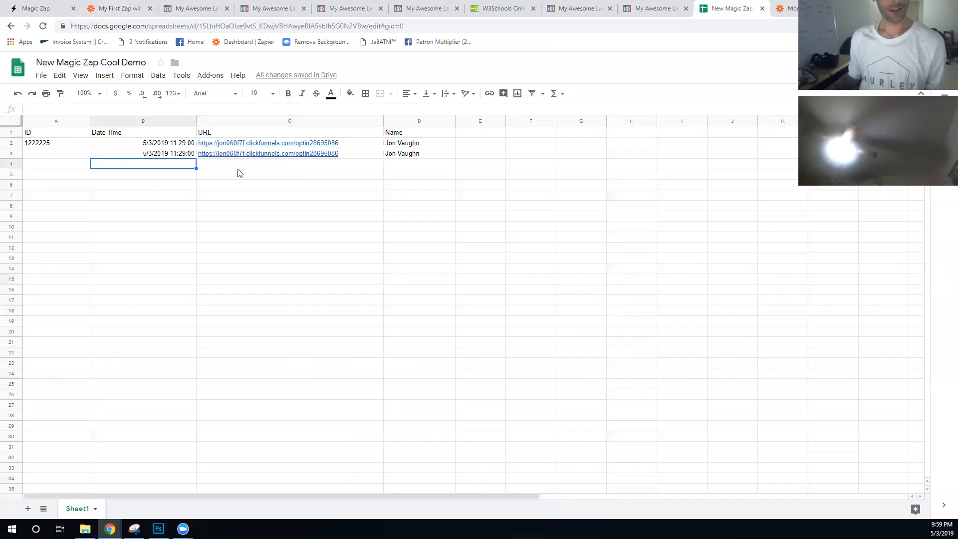
drag(11, 142, 9, 153)
key(Delete)
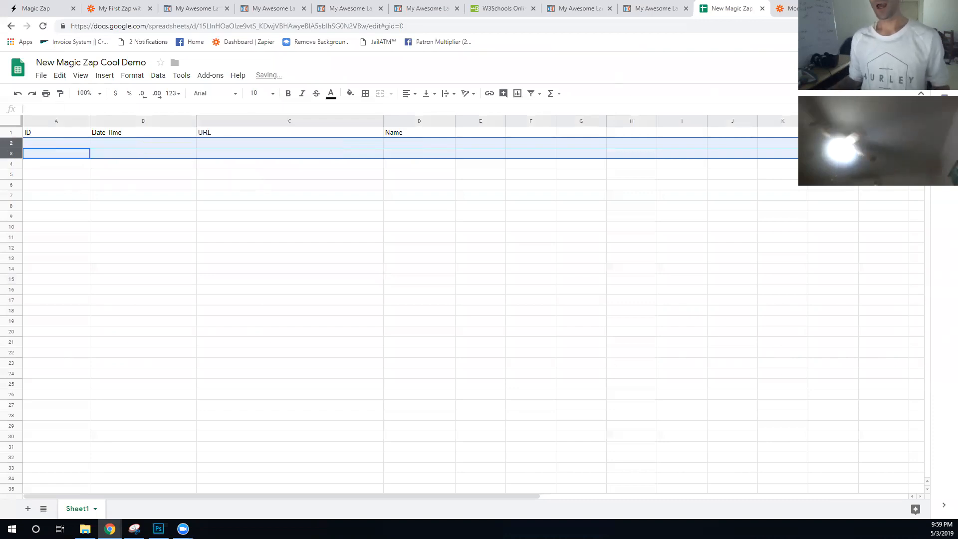
- Open the Chatfuel dashboard in a new browser page and go to the Tier5 bot's Broadcast section
key(ctrl+t)
text(chat)
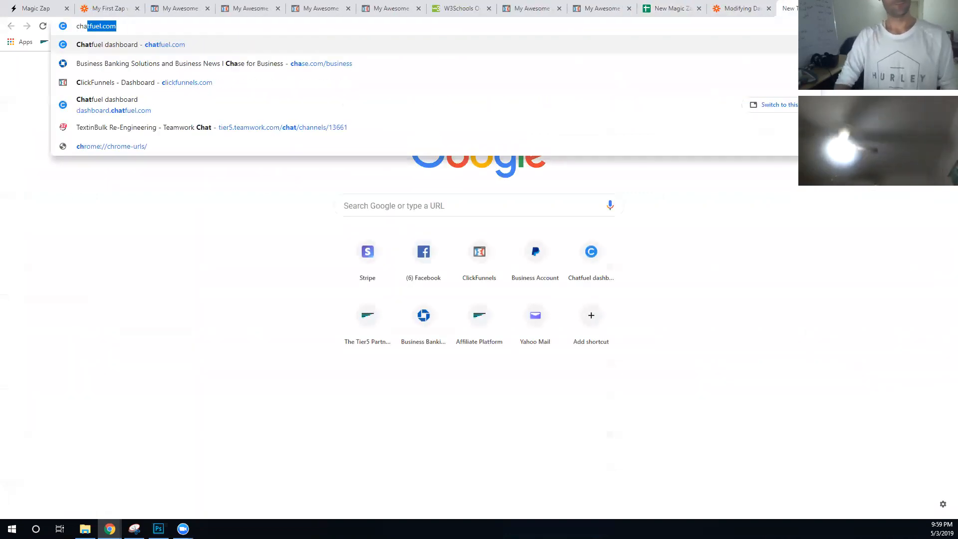
key(Return)
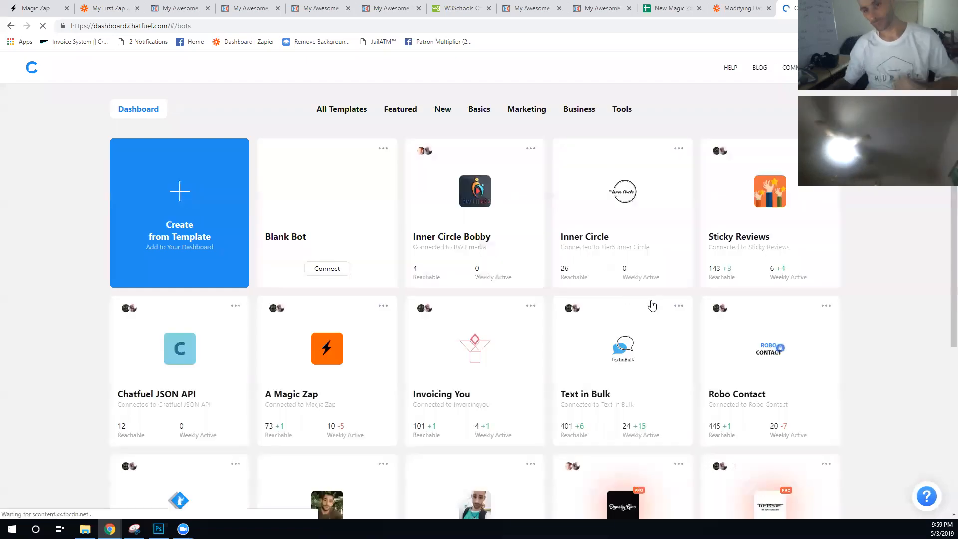
scroll(652, 306, down, 5)
click(781, 297)
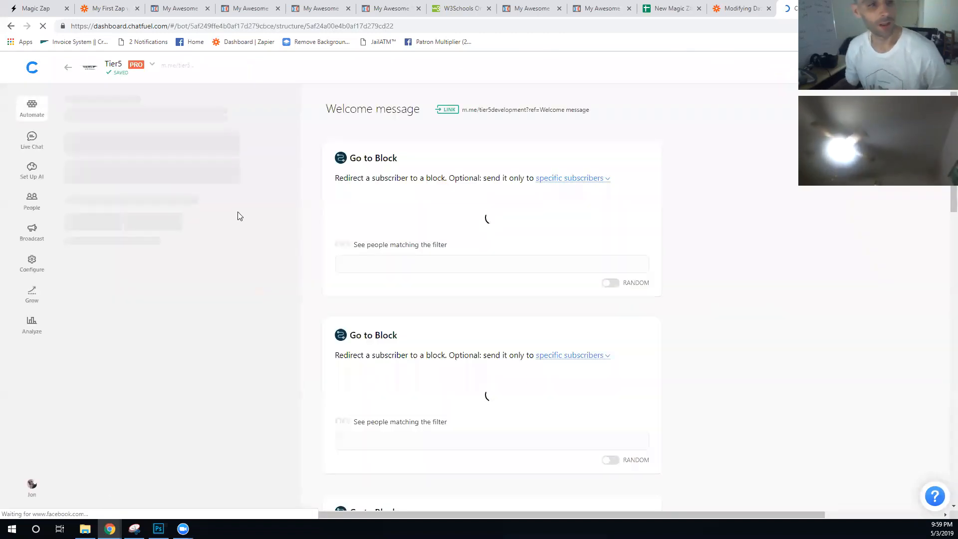
click(30, 232)
- Copy the ClickFunnels opt-in page's base address without its query parameters and return to Chatfuel's broadcasts
click(249, 8)
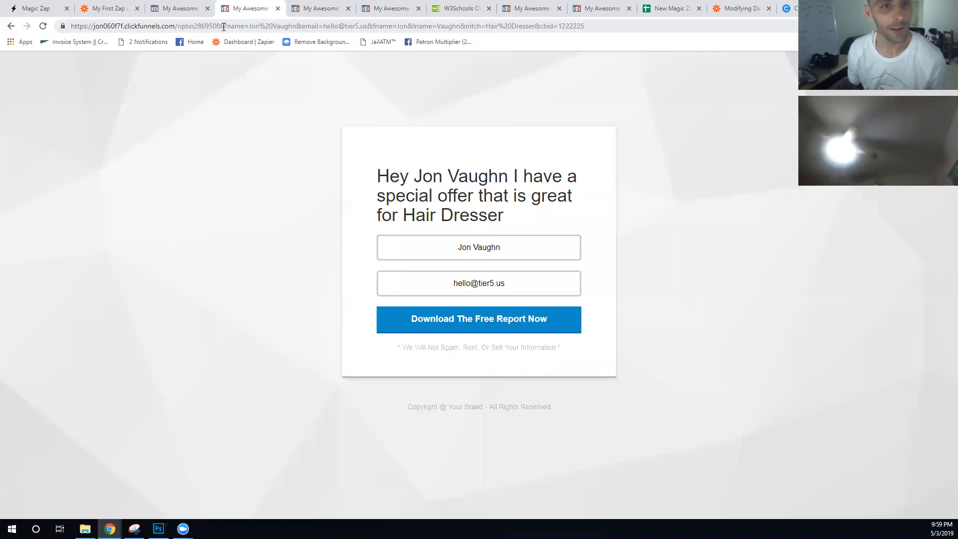
drag(224, 26, 36, 28)
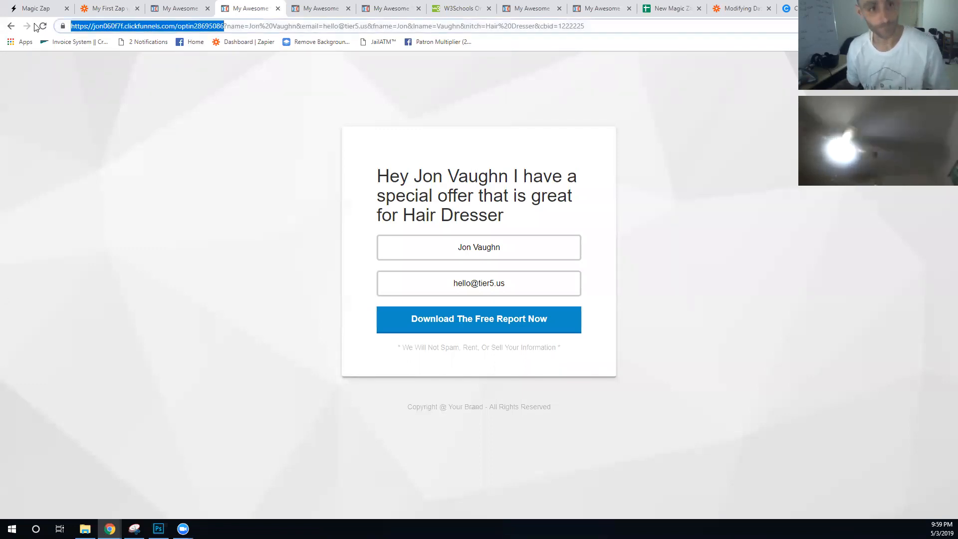
click(787, 8)
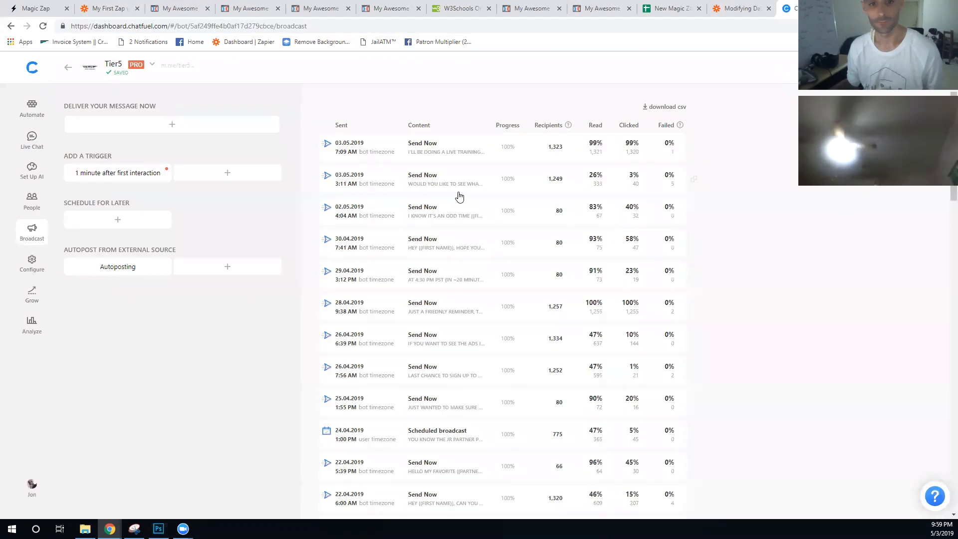
- Create an immediate broadcast reading "Do me a favor and help me on this training that I'm on live. Just click the button below for me please."
click(432, 179)
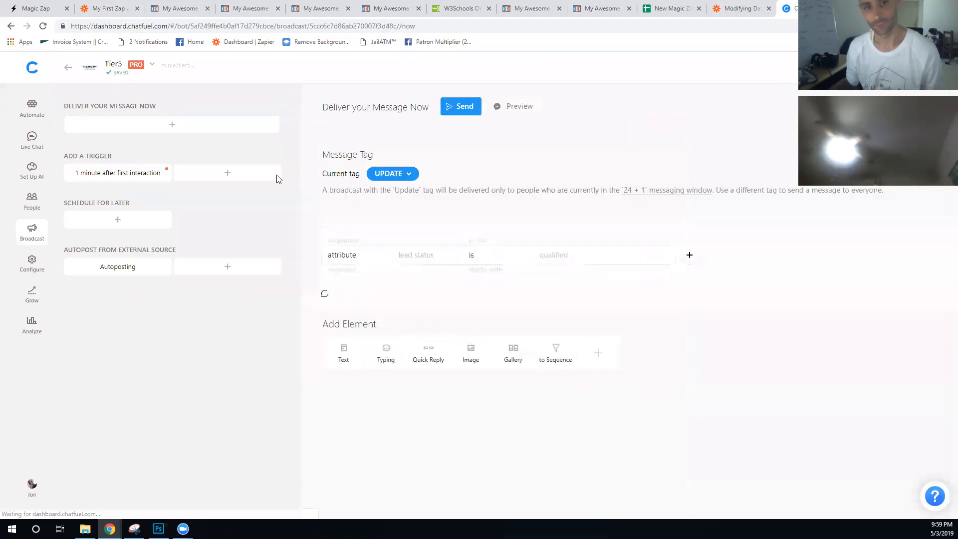
click(431, 356)
text(Do me a favor an)
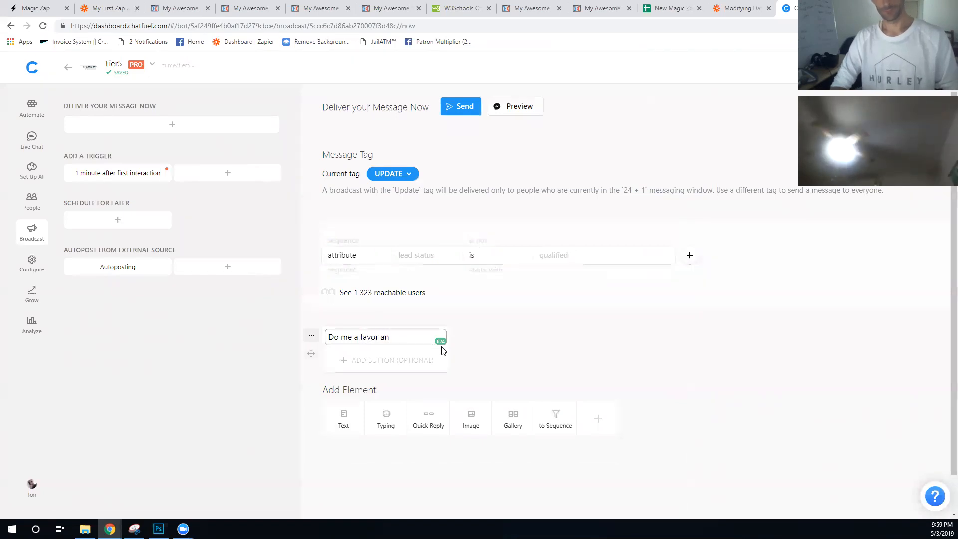
text(d help me on this training that I'm on)
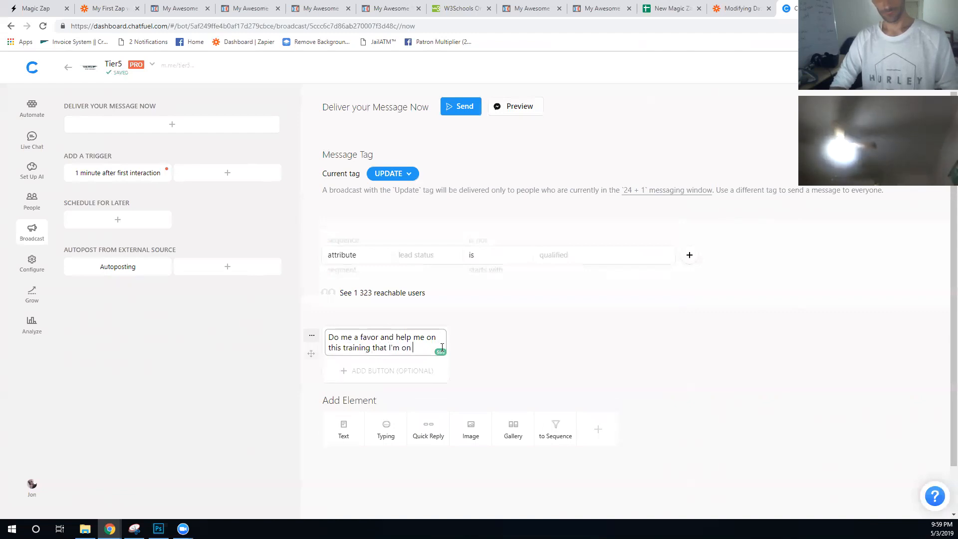
text(live. Just click the button below f)
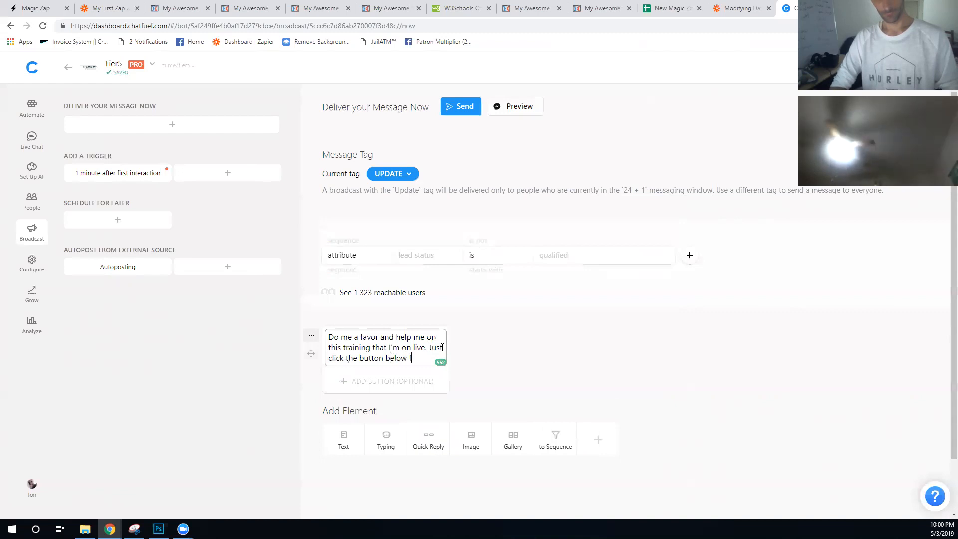
text(please.)
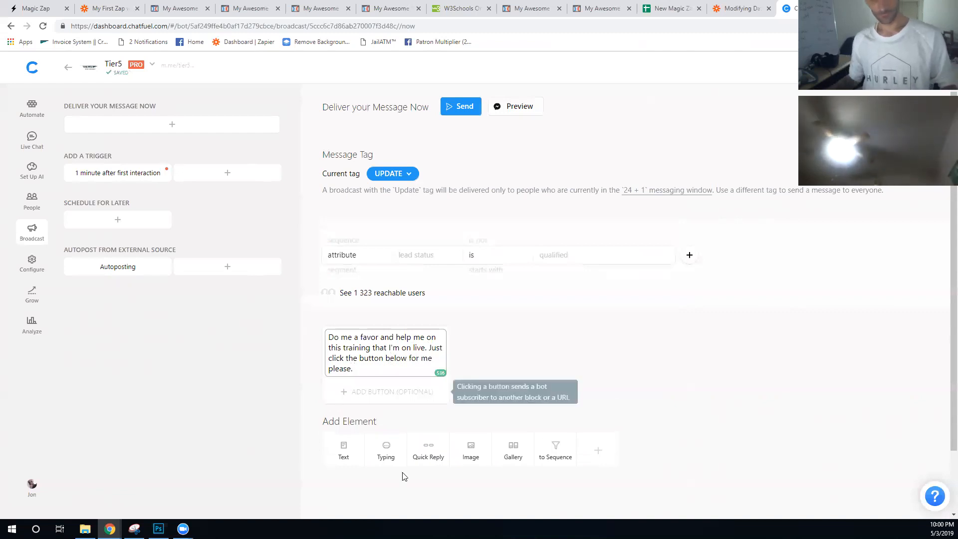
- Add a second text element containing the copied opt-in page address followed by ?cbid={{chatfuel user id}}
click(344, 452)
key(ctrl+v)
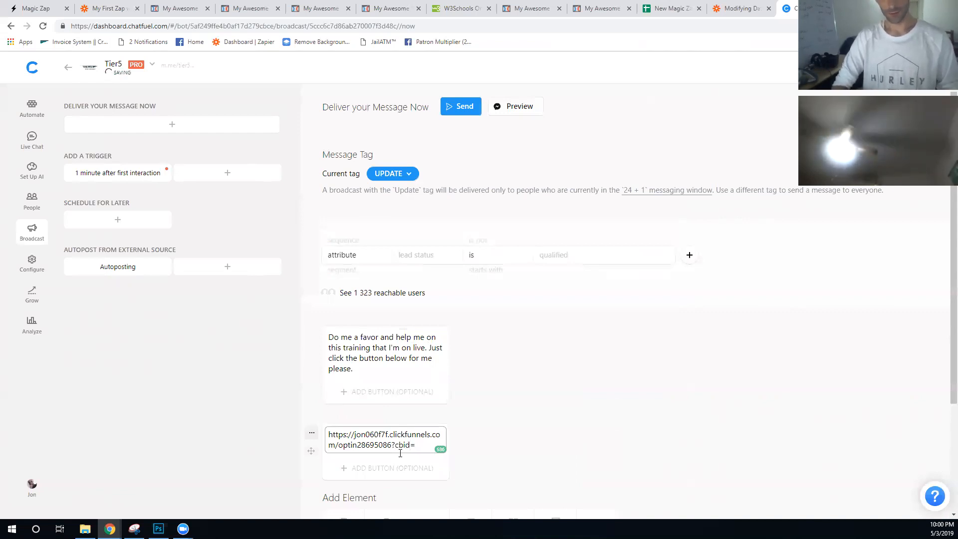
text(<<)
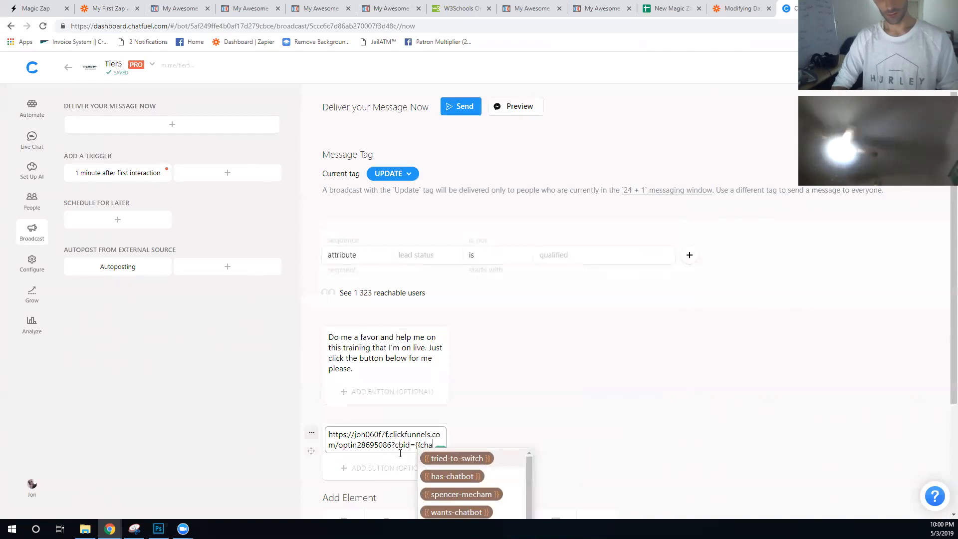
text(chatf)
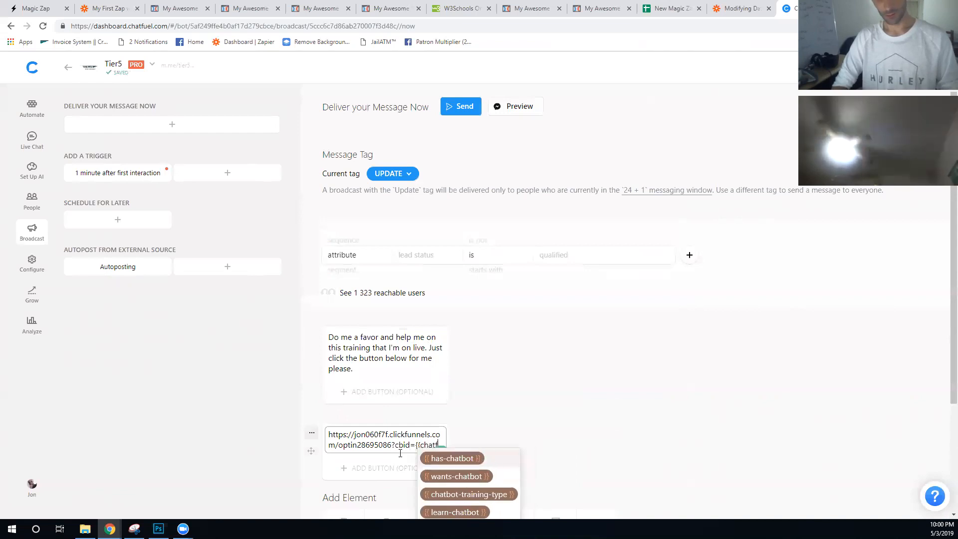
click(463, 457)
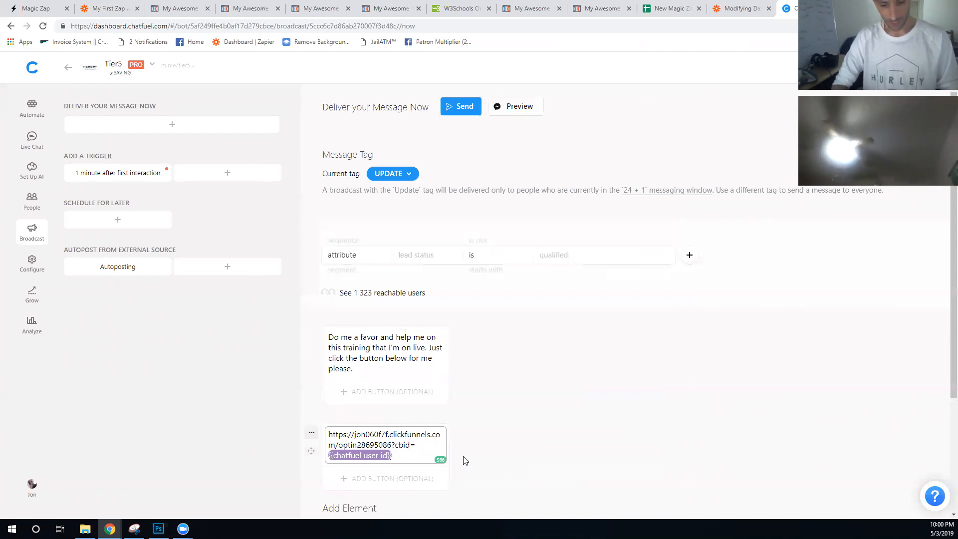
- Extend the address in the second text element with &fname={{first name}}&lname={{last name}}
text(&fname=)
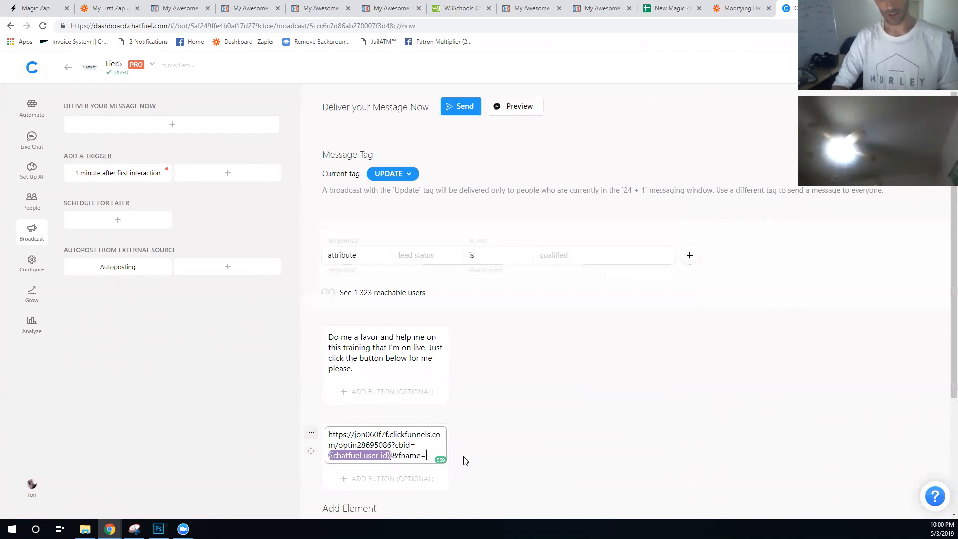
text({{first)
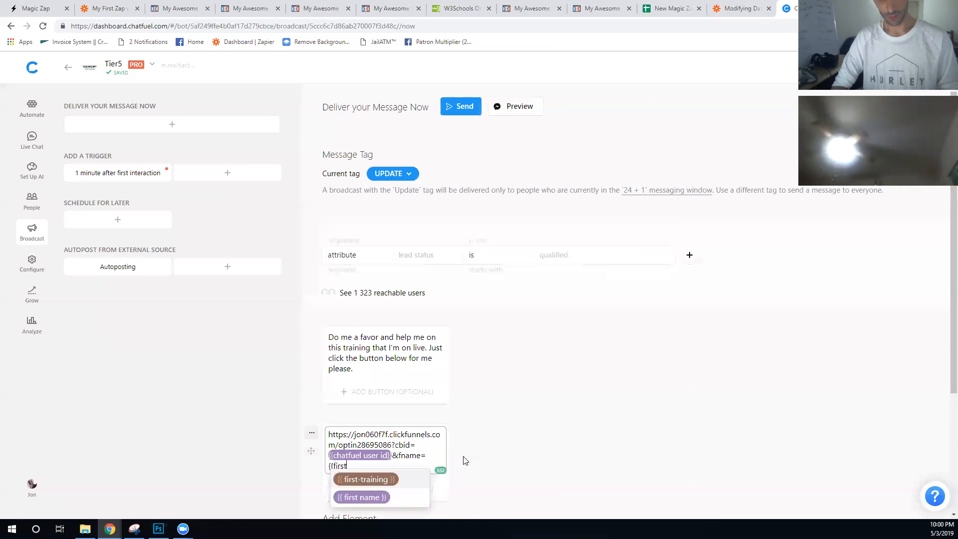
key(Down)
key(Return)
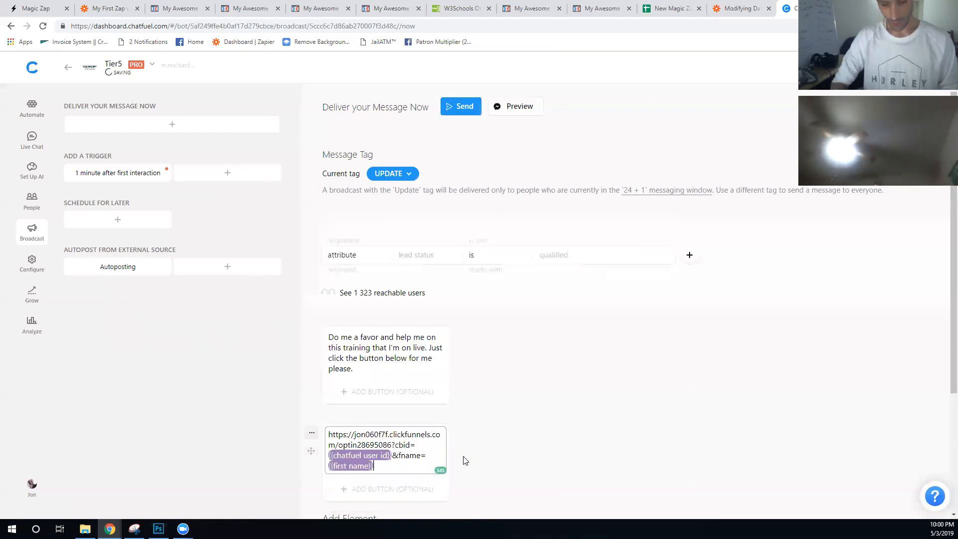
text(&lname=)
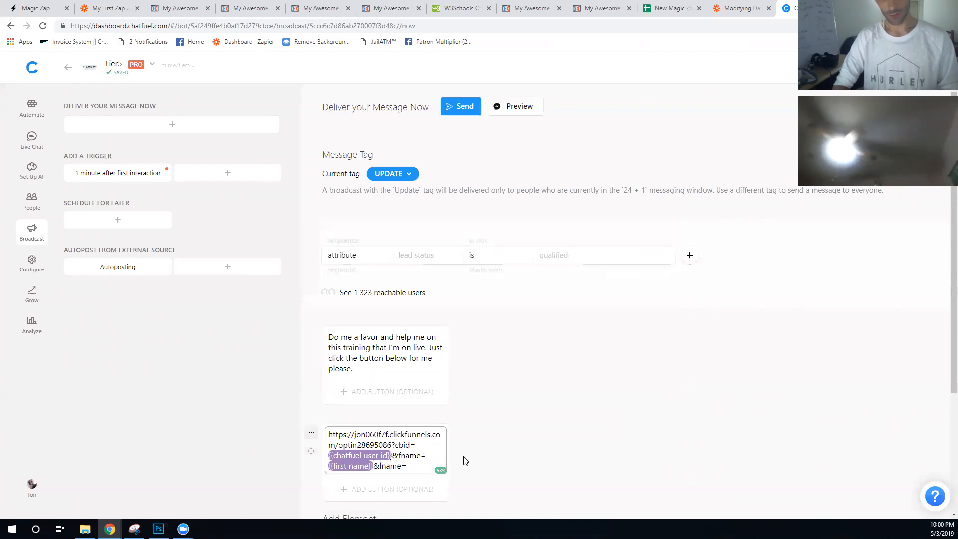
text(las)
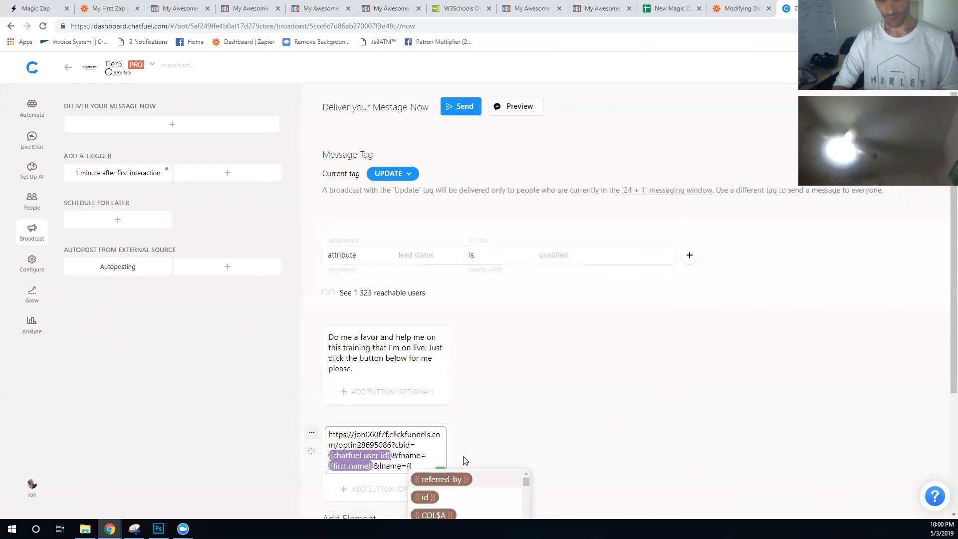
text(t name)
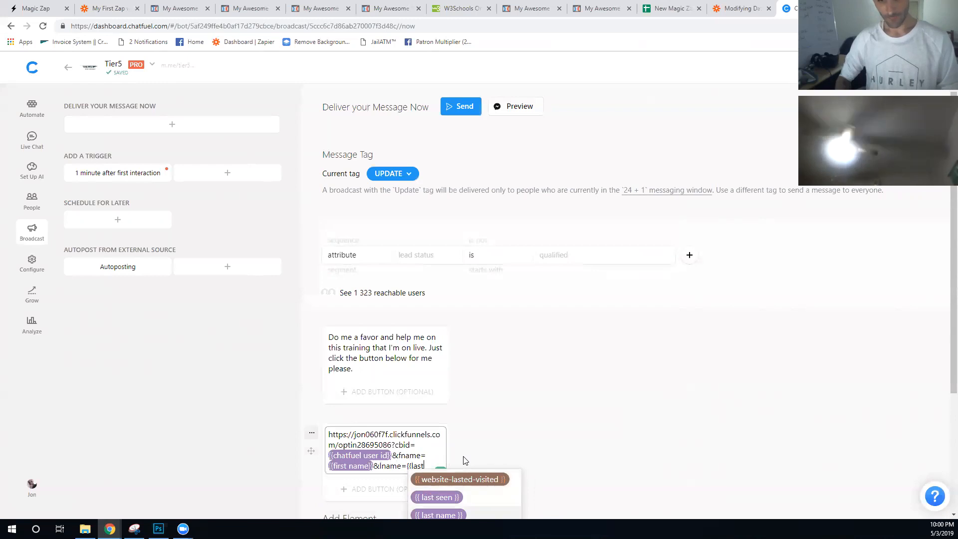
click(459, 515)
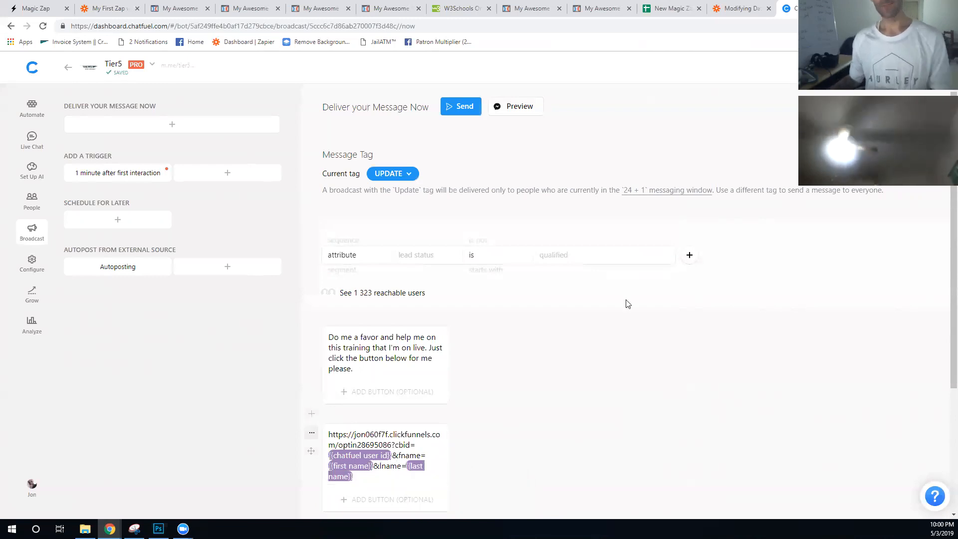
- Copy the full parameterized address and add a "Click Me" button to the first message that opens it as a URL
click(670, 7)
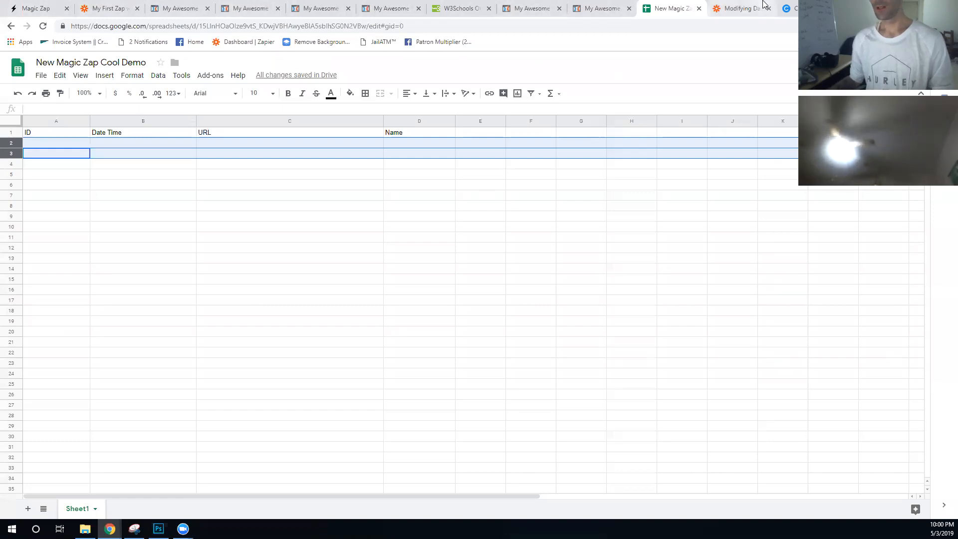
click(788, 8)
scroll(361, 393, down, 2)
click(355, 377)
drag(355, 378, 317, 337)
key(ctrl+c)
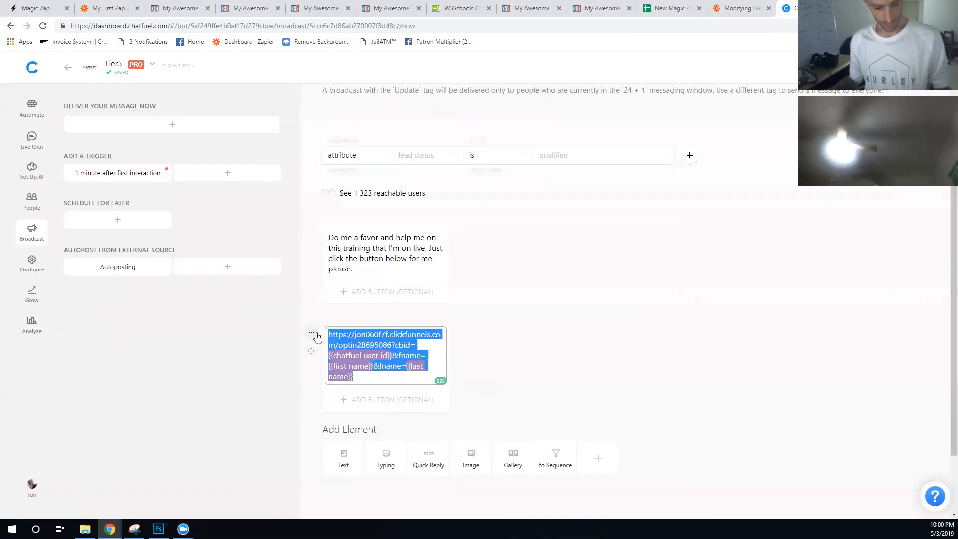
click(396, 295)
text(Click Me)
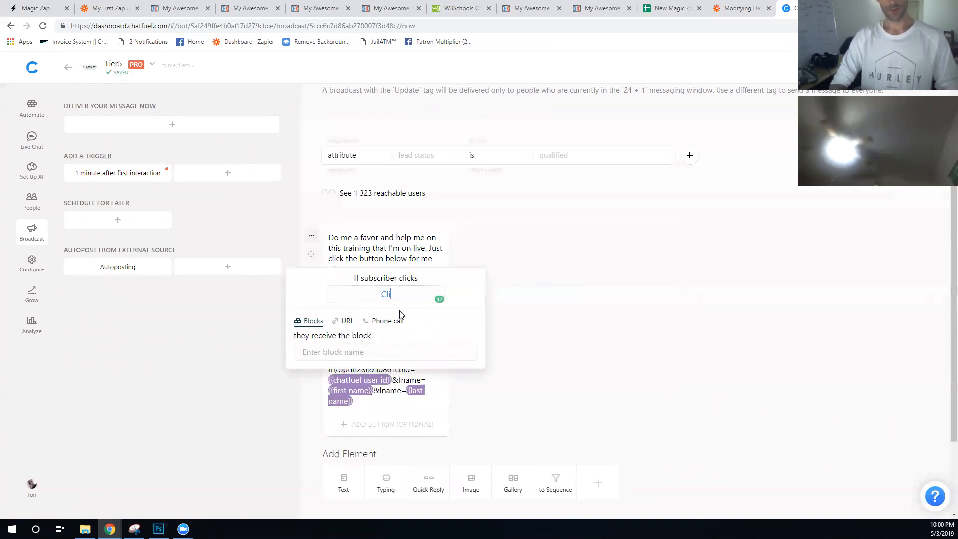
click(347, 321)
click(357, 341)
key(ctrl+v)
click(494, 339)
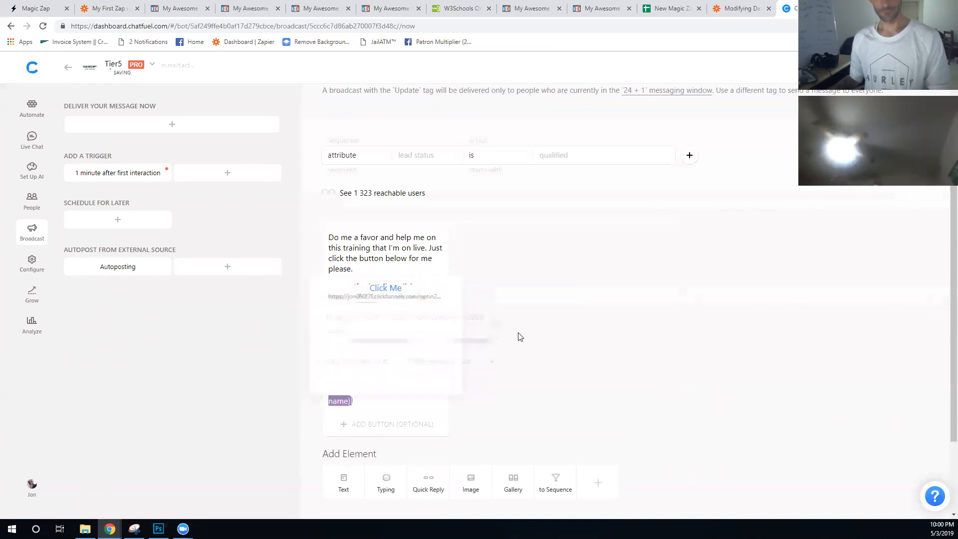
- Delete the second text element holding the opt-in page address from the broadcast
click(311, 357)
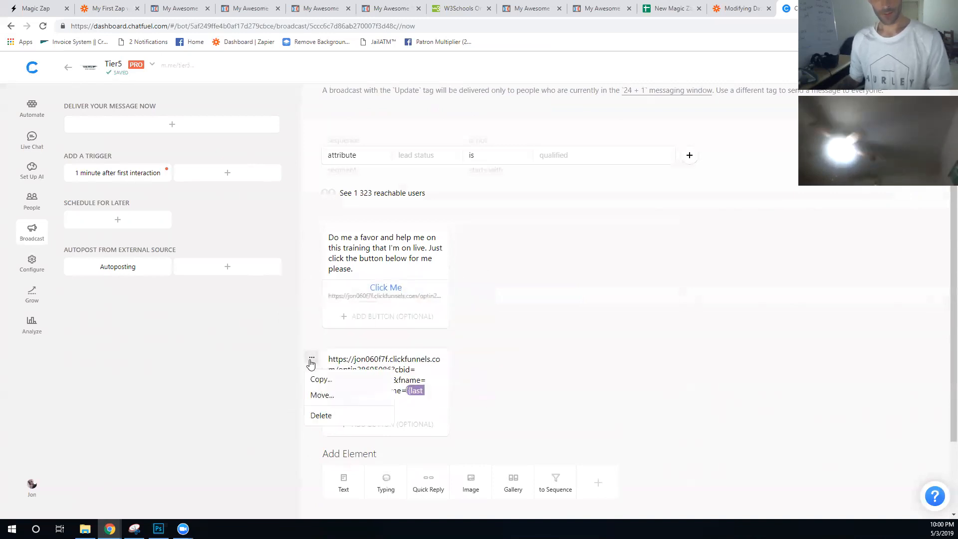
click(318, 413)
click(550, 324)
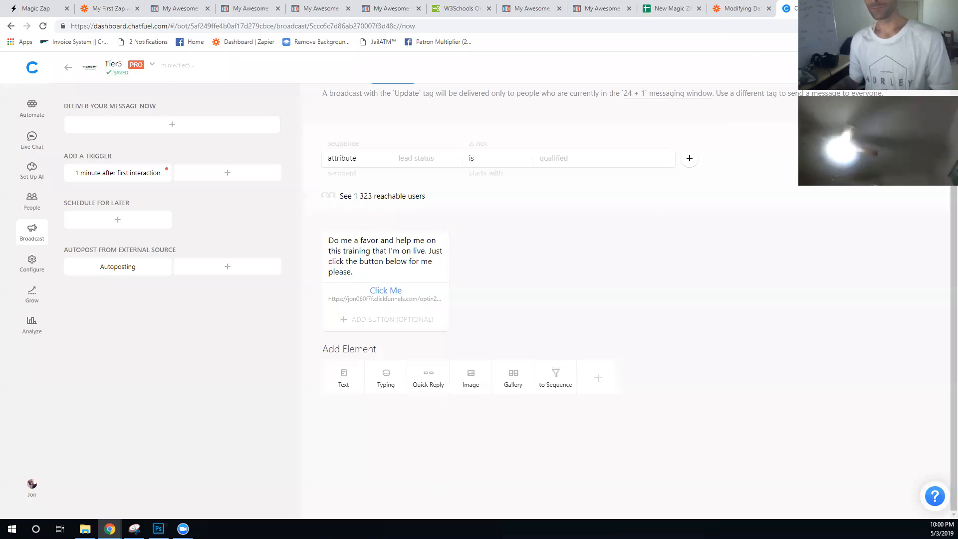
- Open Facebook in a new browser tab
key(ctrl+t)
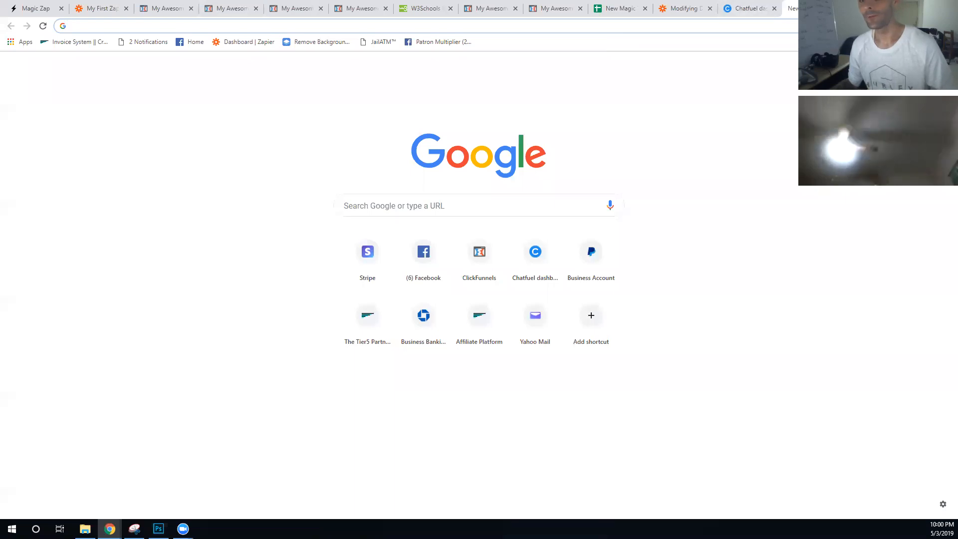
text(fa)
key(Return)
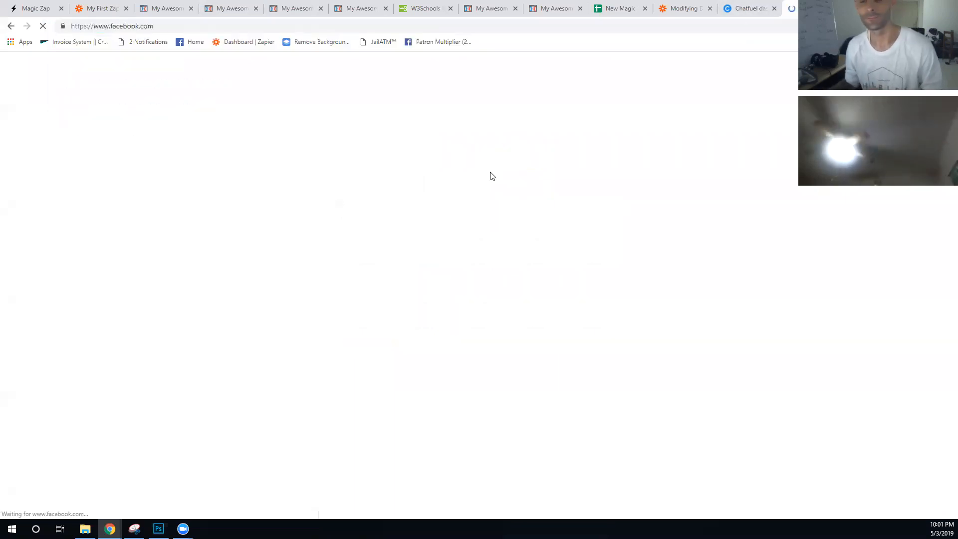
- Arrange the Facebook window and the New Magic Zap Cool Demo spreadsheet side by side, with Facebook on the left half and the sheet on the right
click(614, 4)
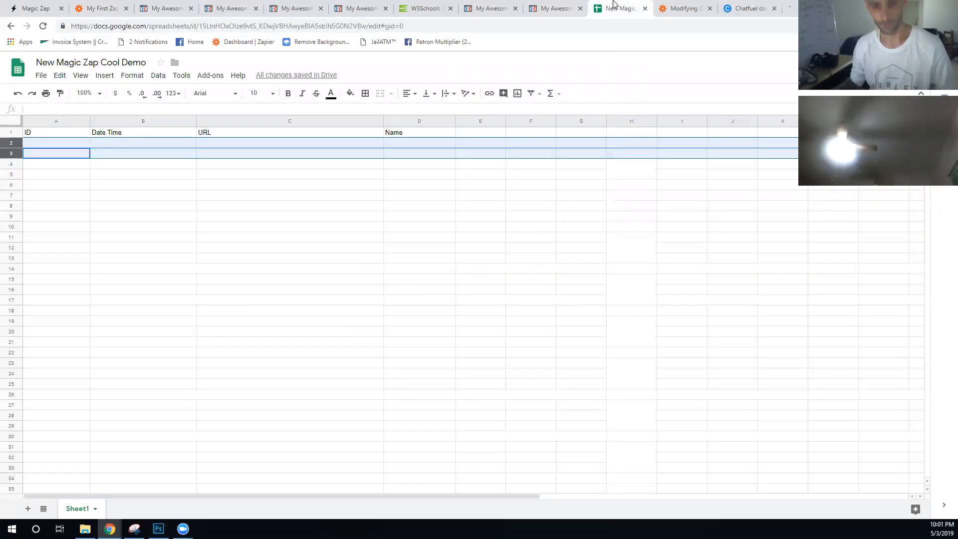
key(super+Left)
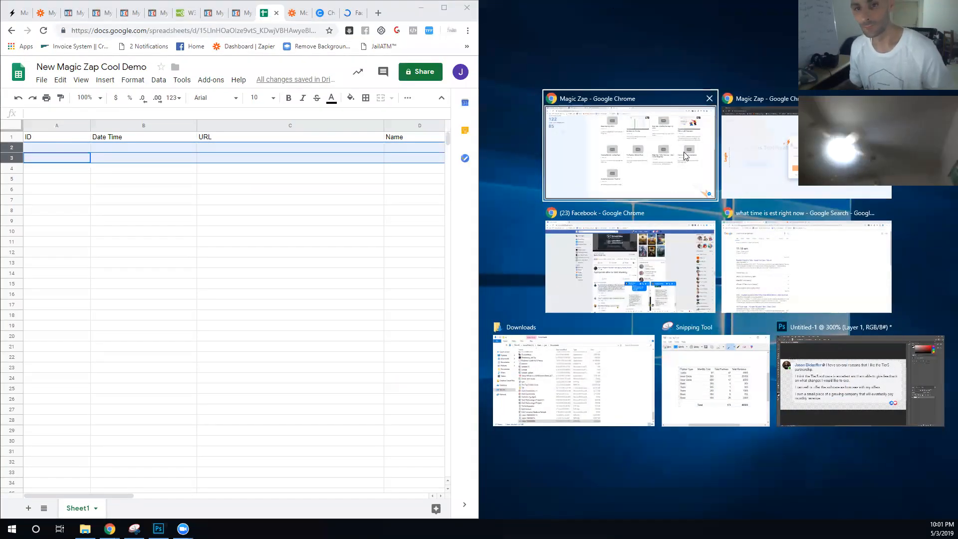
click(674, 219)
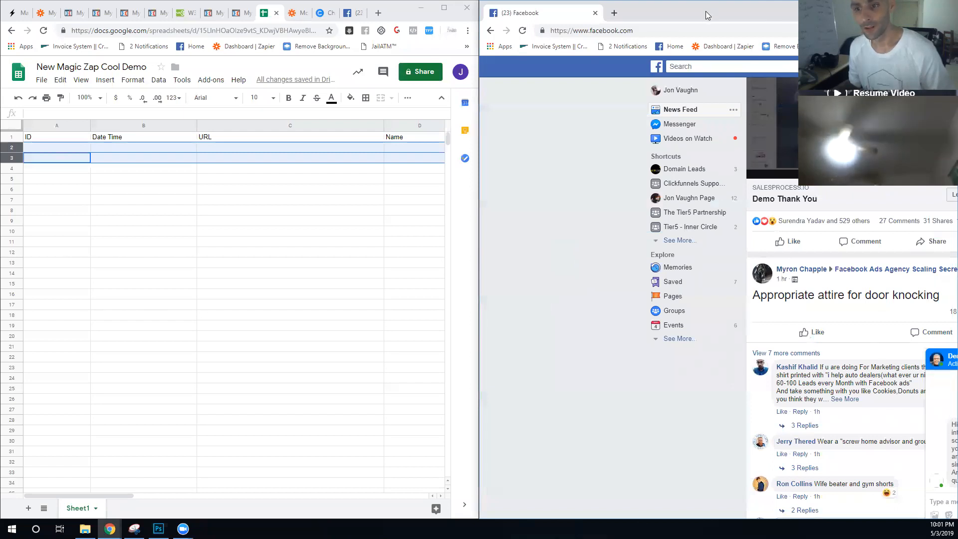
drag(706, 11, 2, 3)
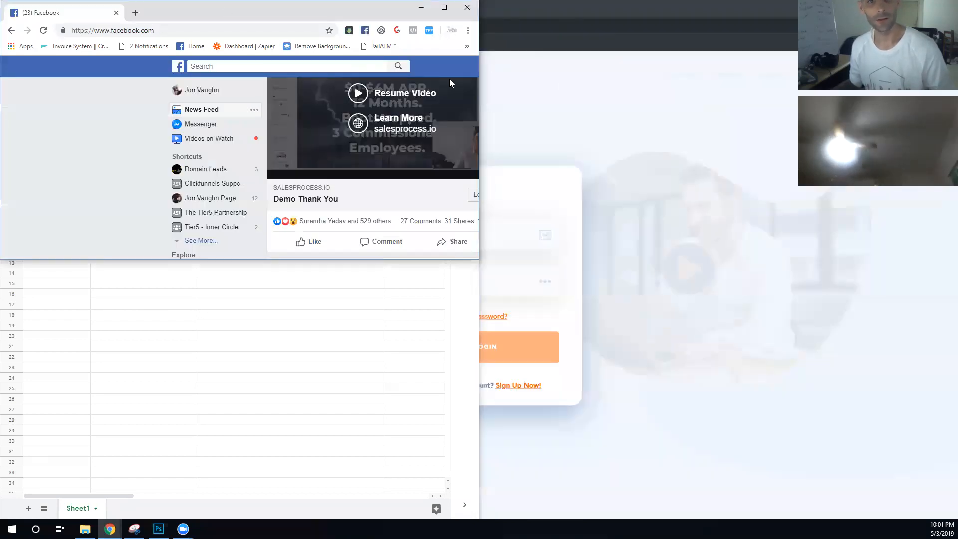
key(alt+Tab)
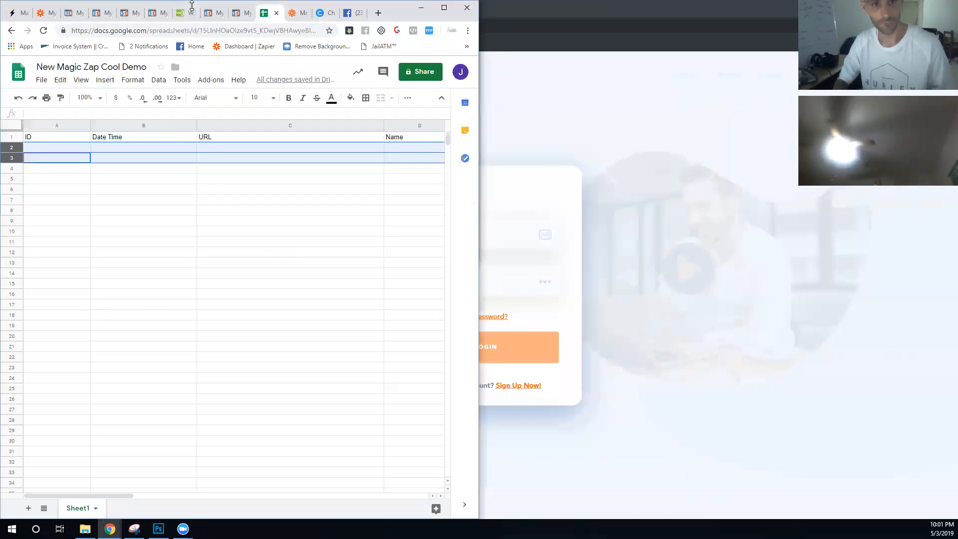
key(super+Right)
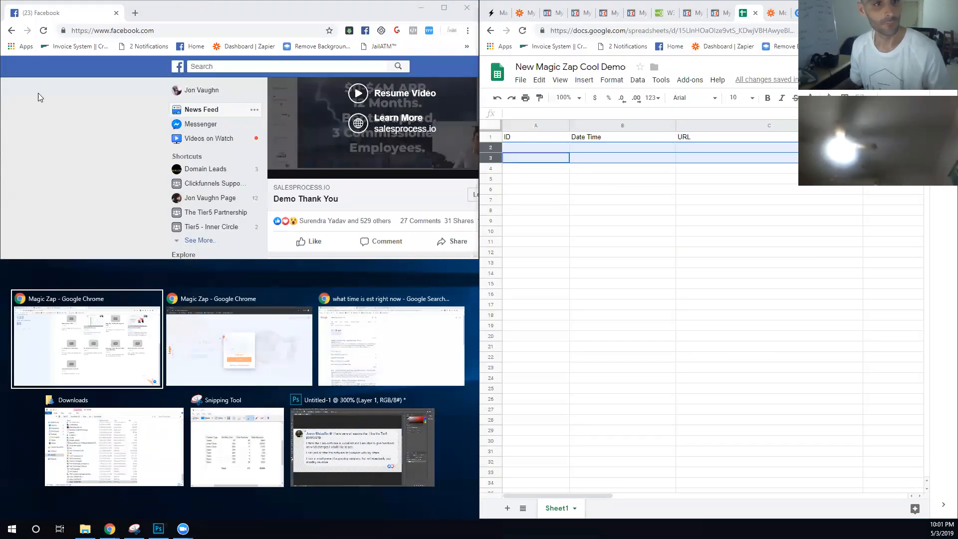
click(73, 124)
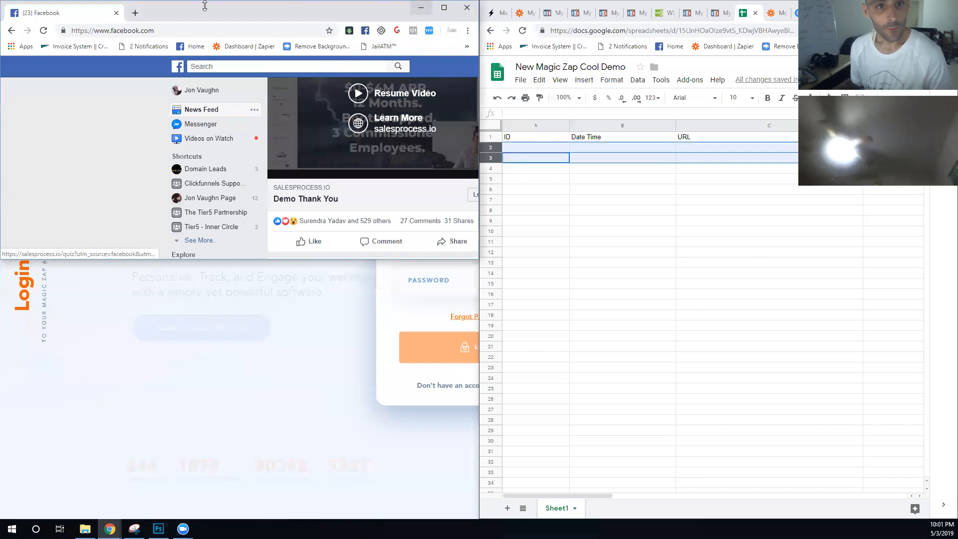
double_click(224, 18)
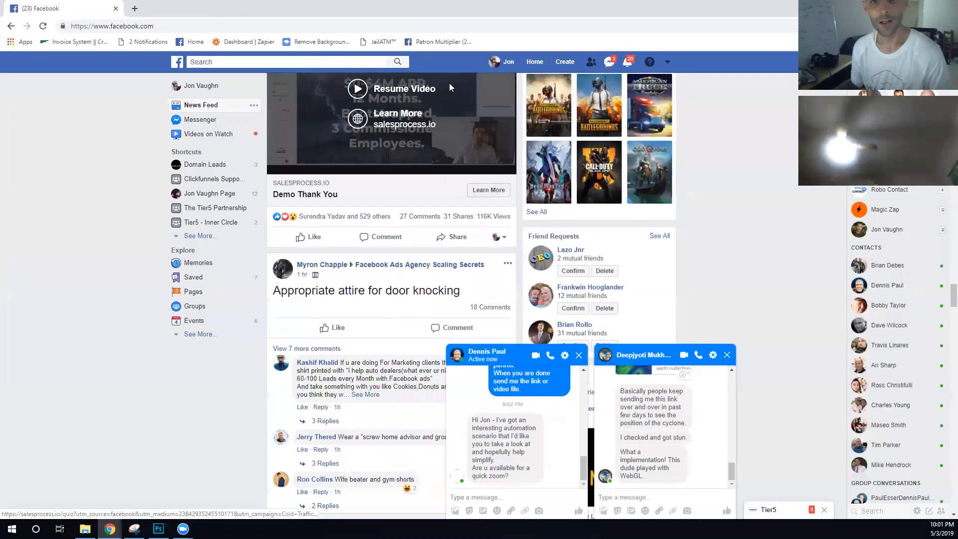
key(super+Left)
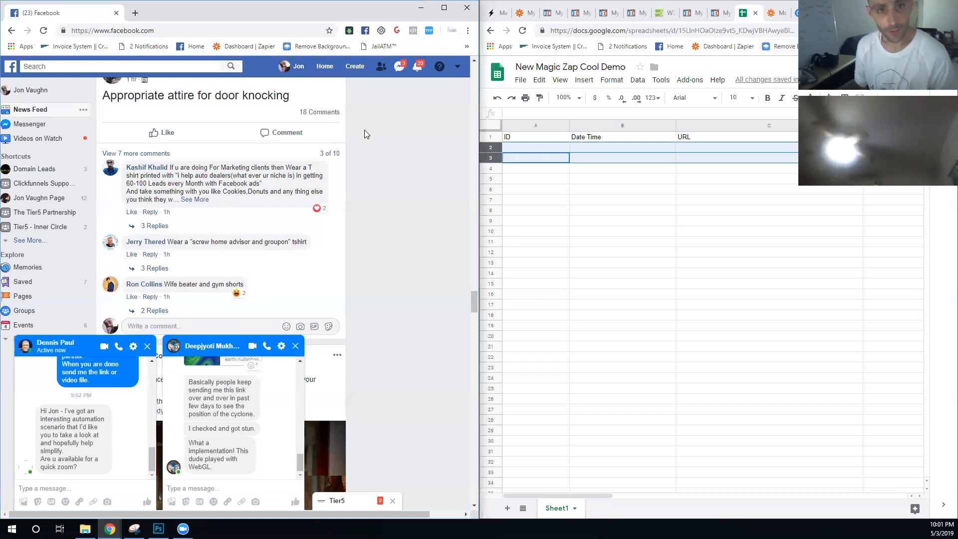
- Replace the old Facebook tab with a freshly loaded one and open the Tier5 conversation in it
click(134, 13)
text(fa)
key(Return)
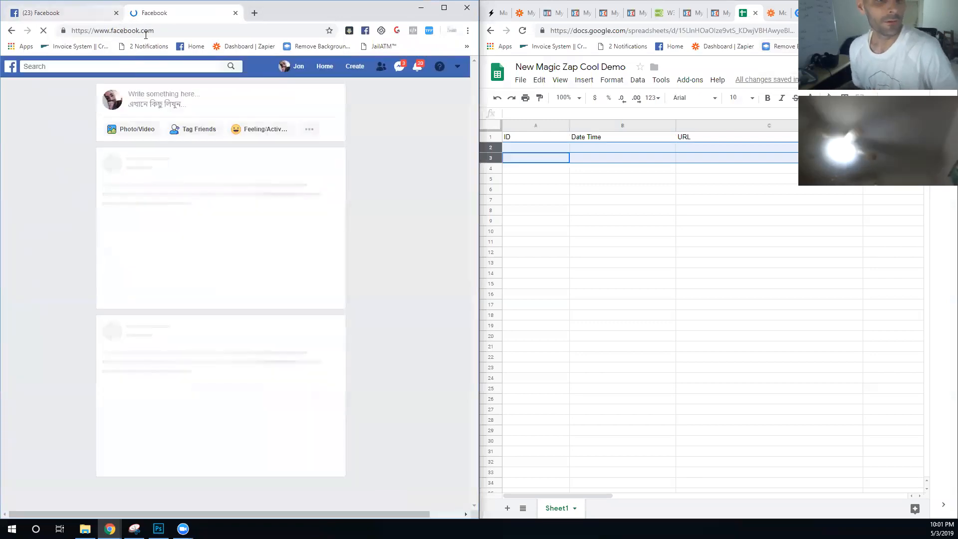
click(116, 13)
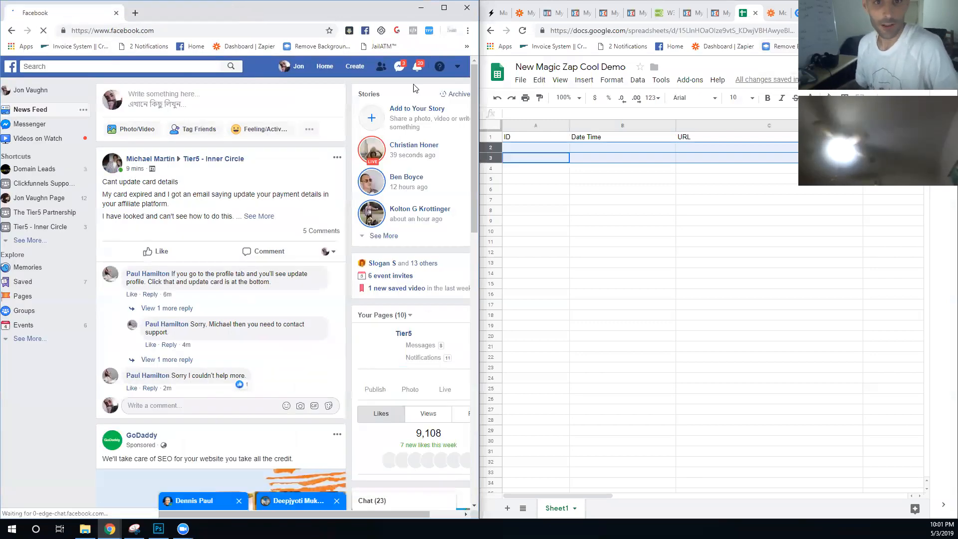
click(400, 71)
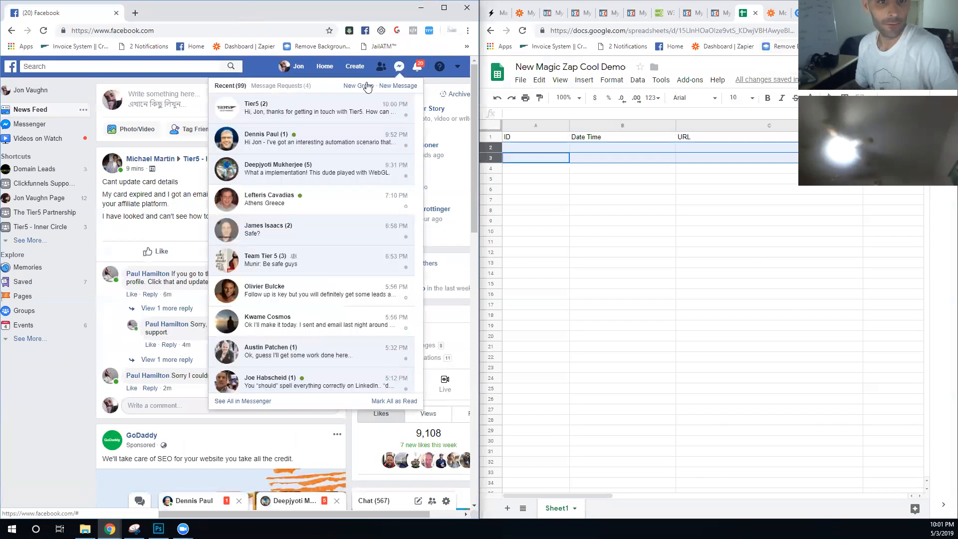
click(280, 102)
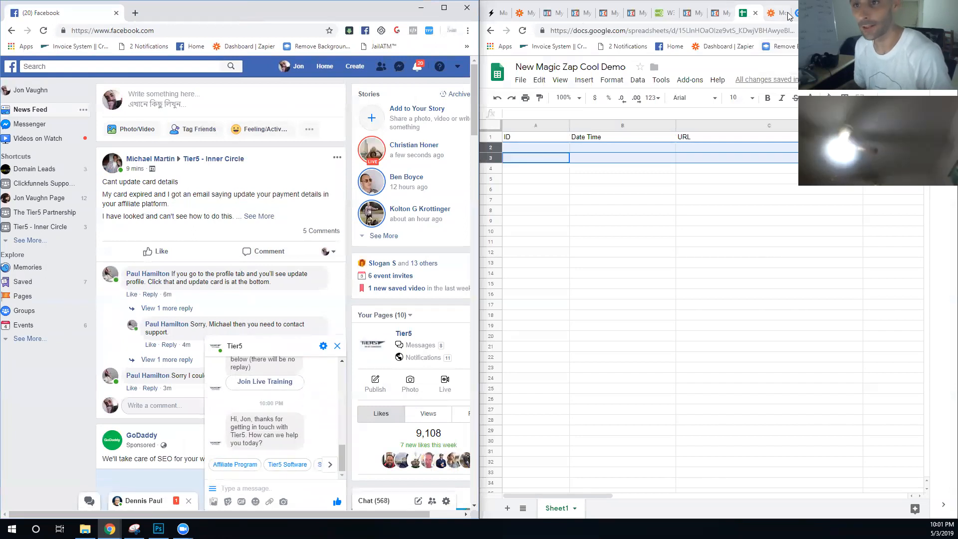
- Test the Chatfuel broadcast in Messenger and follow its Click Me link with the New Magic Zap Cool Demo sheet open alongside
click(805, 13)
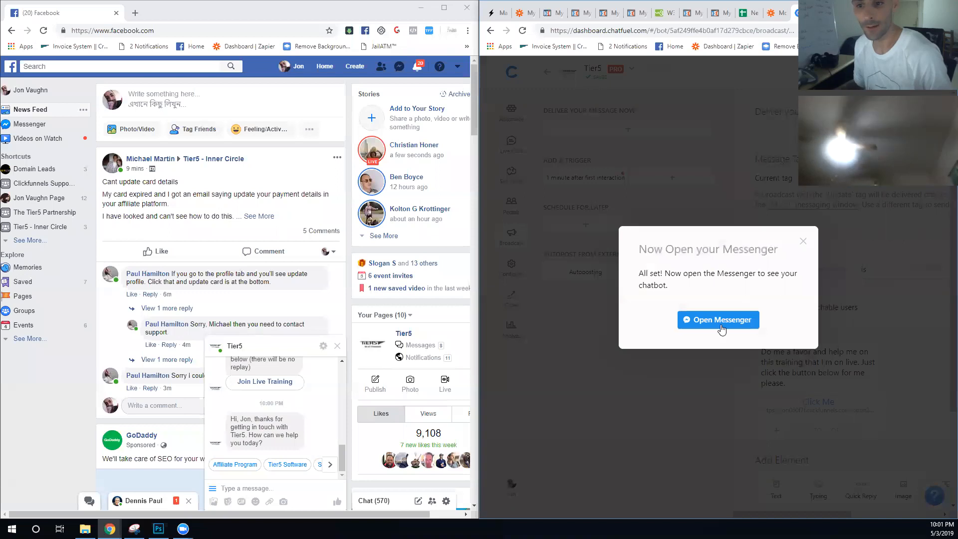
click(718, 325)
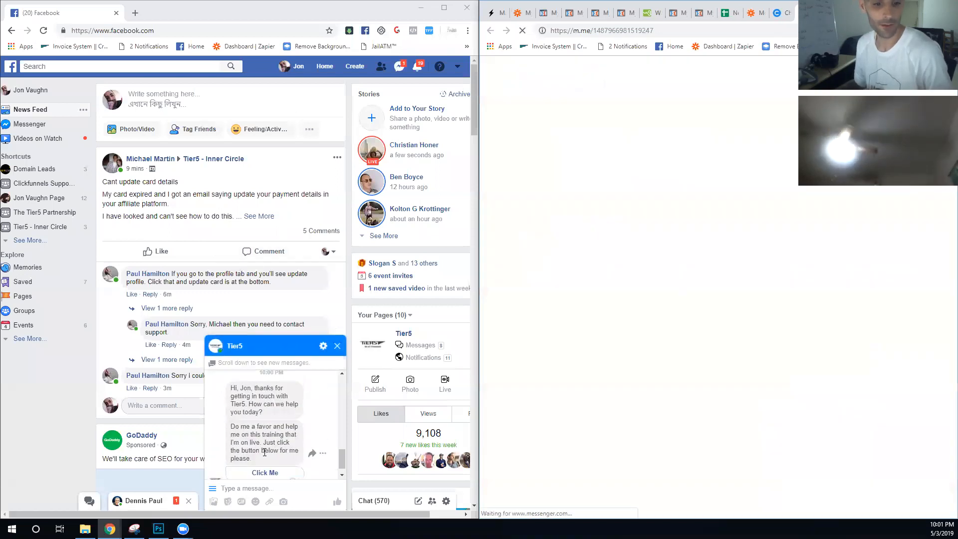
click(729, 13)
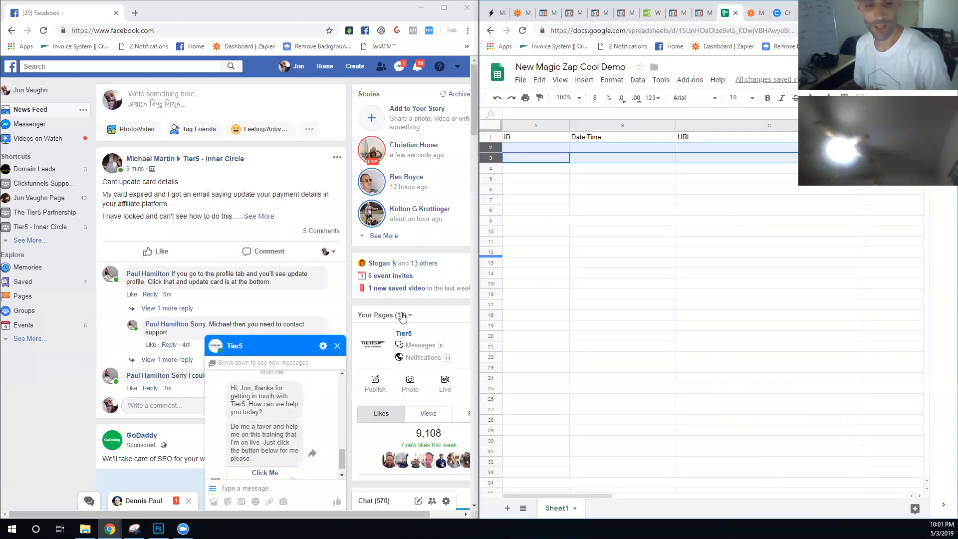
click(263, 474)
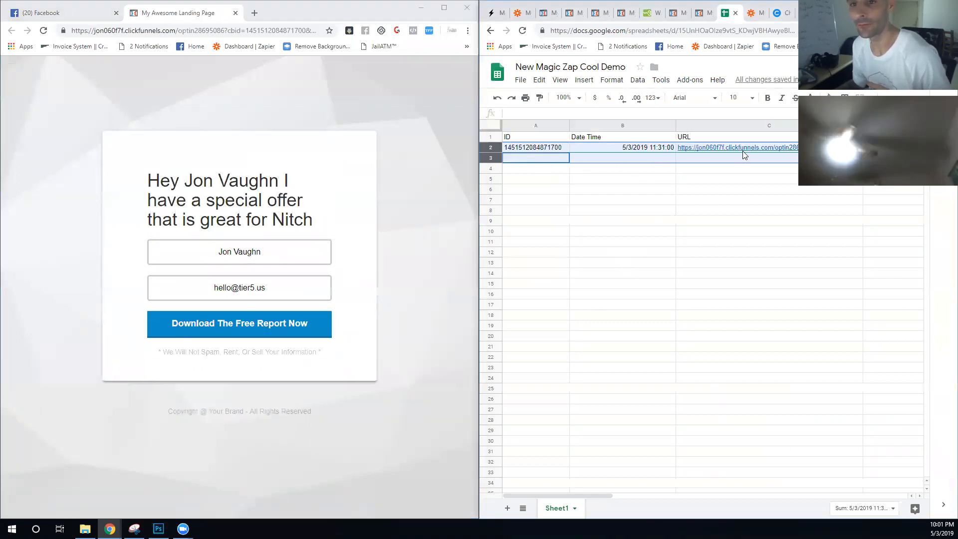
click(632, 149)
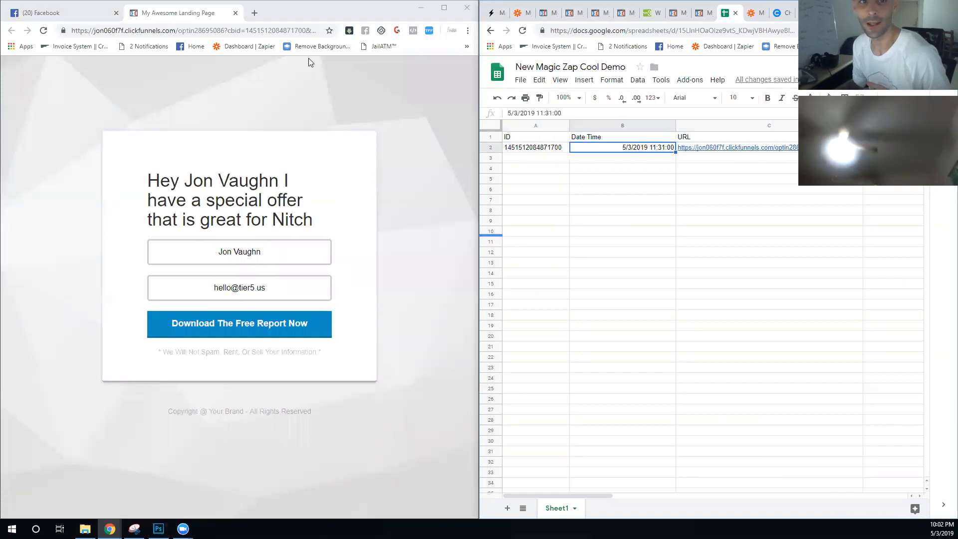
- Maximize the spreadsheet's browser window and send the Tier5 broadcast from Chatfuel
click(63, 9)
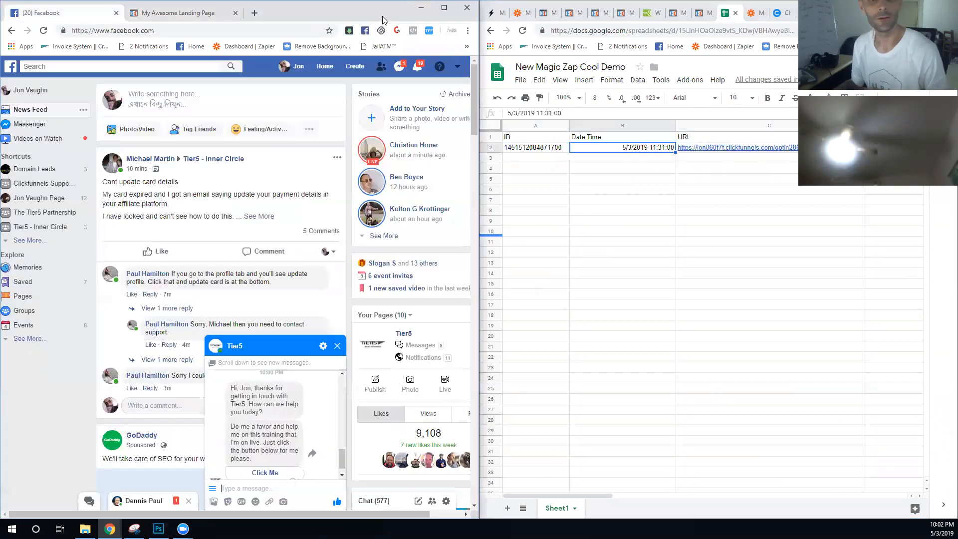
click(923, 8)
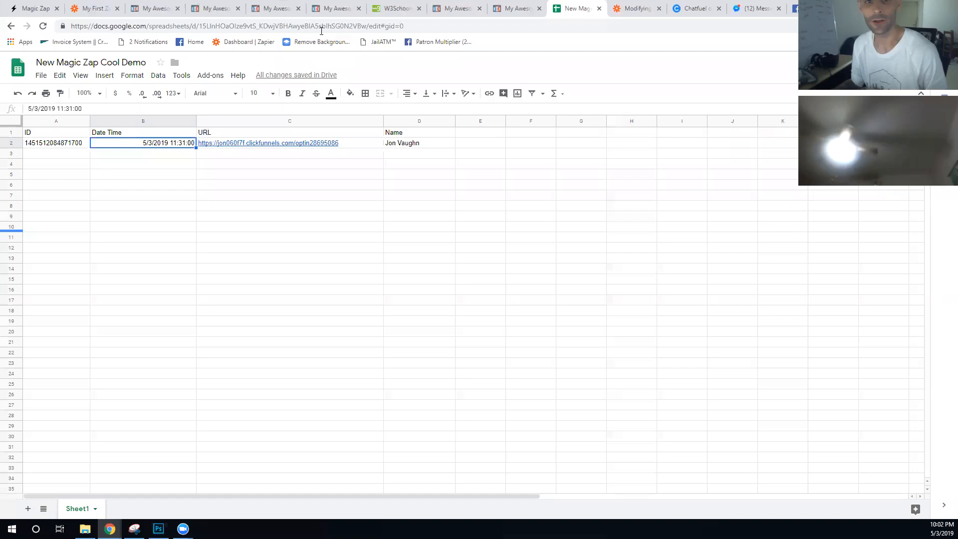
click(704, 12)
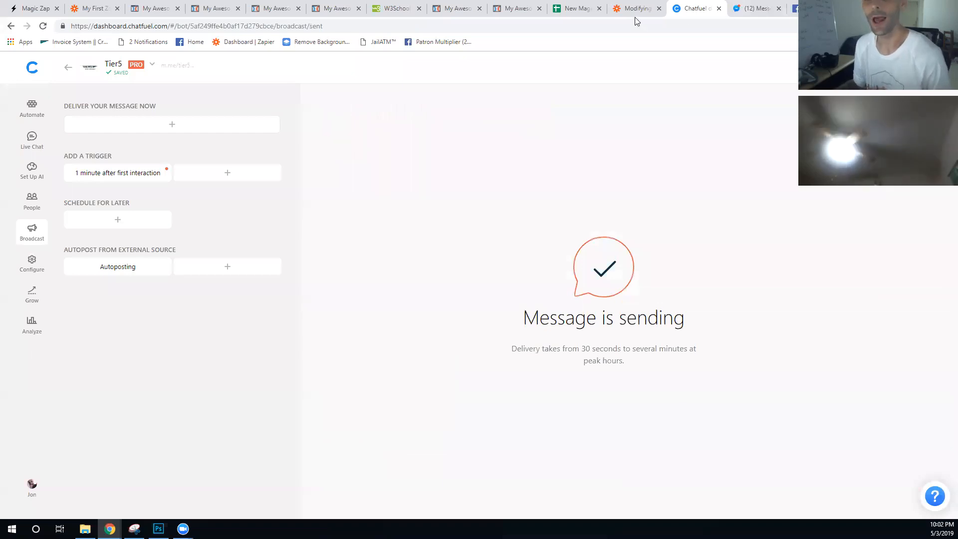
- Examine the visit rows arriving in the New Magic Zap Cool Demo sheet, checking the ID, date, URL and name columns
click(574, 8)
click(439, 206)
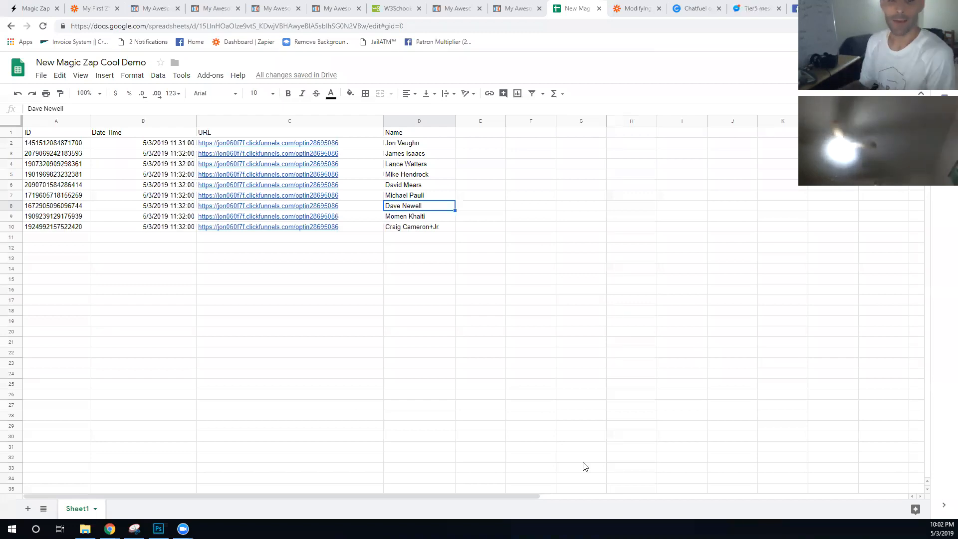
click(399, 238)
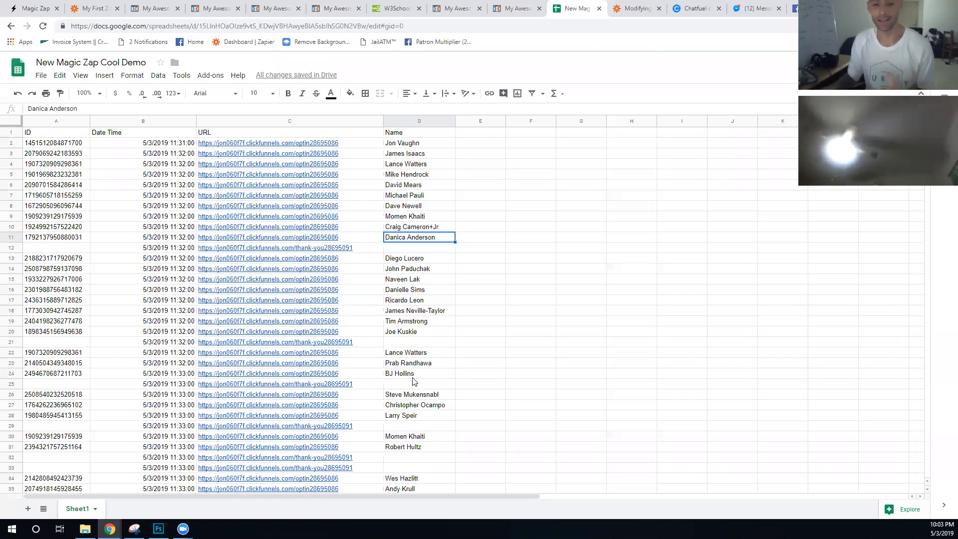
scroll(413, 382, down, 3)
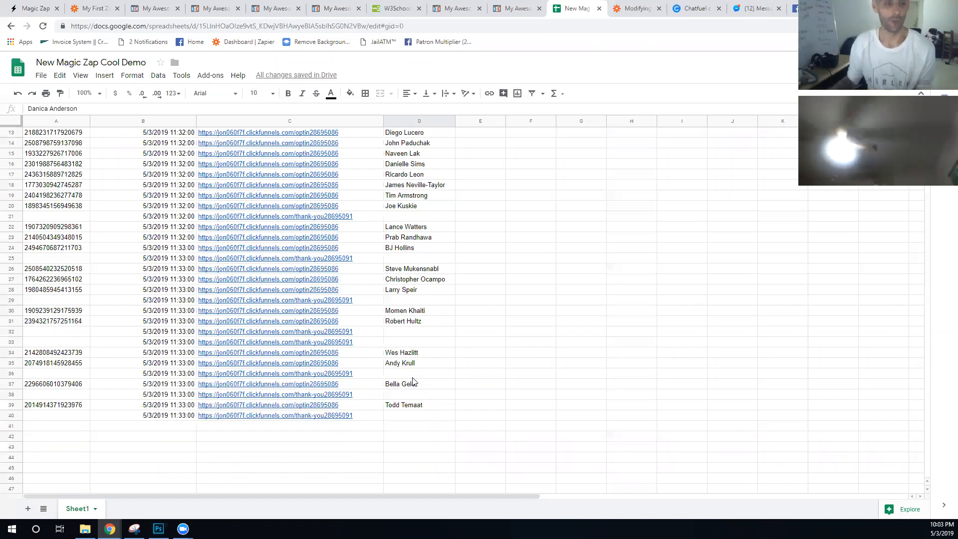
scroll(414, 379, up, 4)
scroll(432, 349, down, 3)
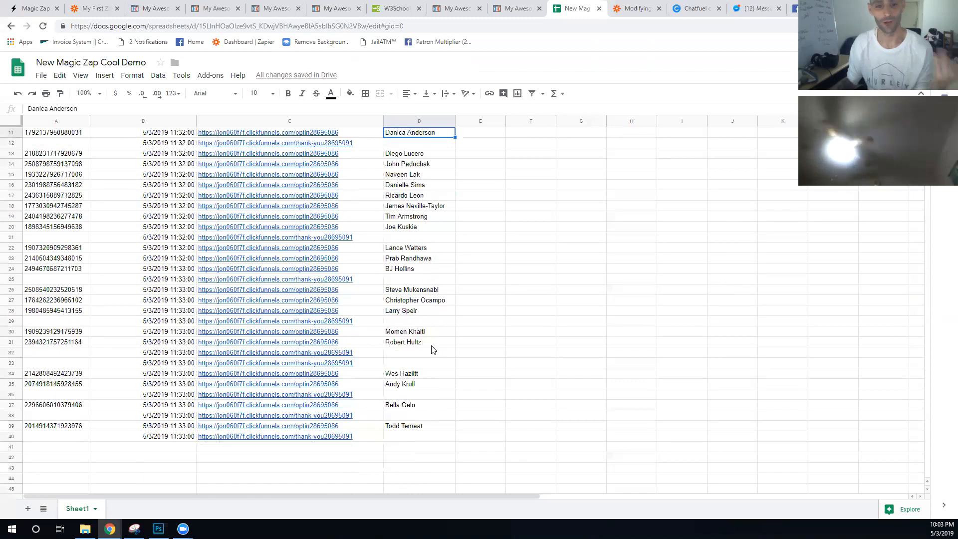
scroll(432, 349, down, 2)
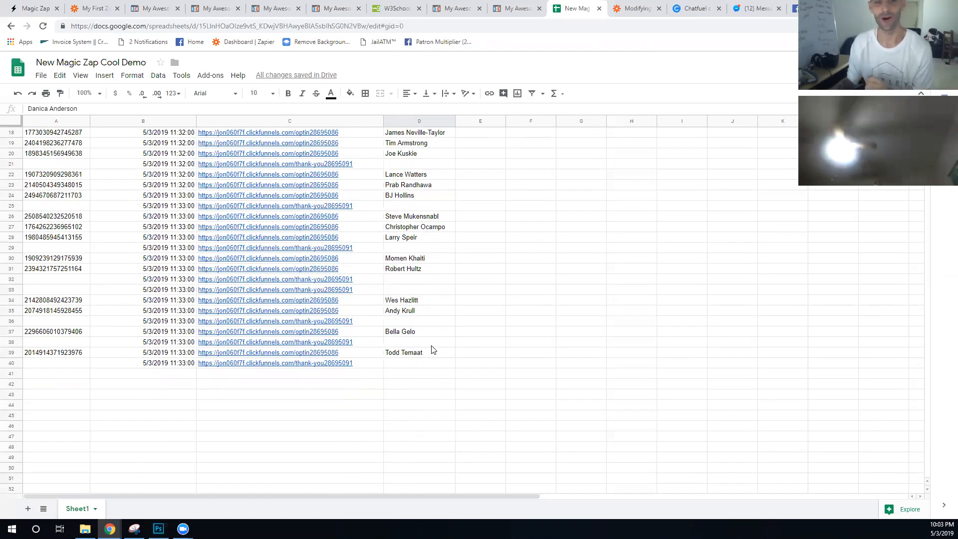
scroll(432, 350, up, 6)
click(418, 186)
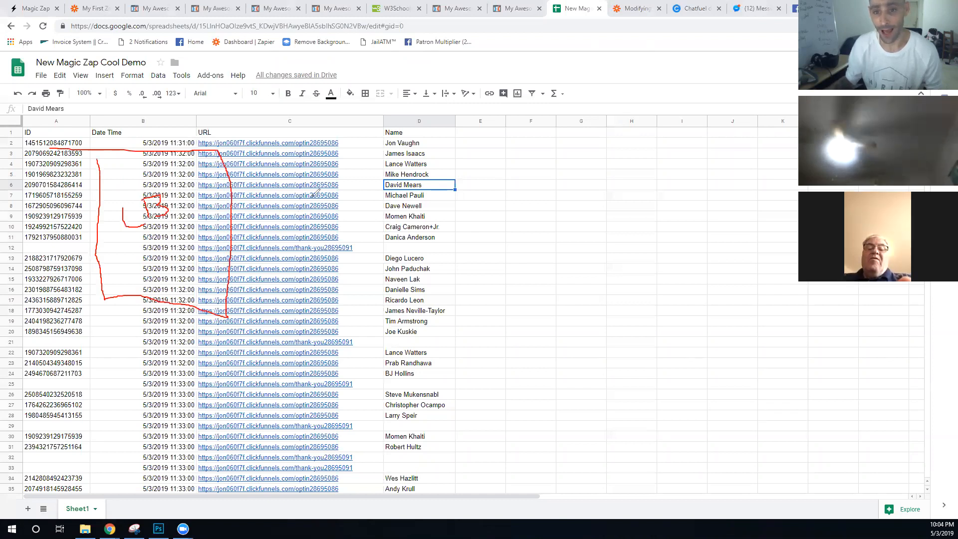
- Annotate the shared screen with a box labelled WS and lines linking it to and from the first box
mouse_move(633, 239)
mouse_down()
mouse_move(663, 217)
mouse_move(678, 244)
mouse_up()
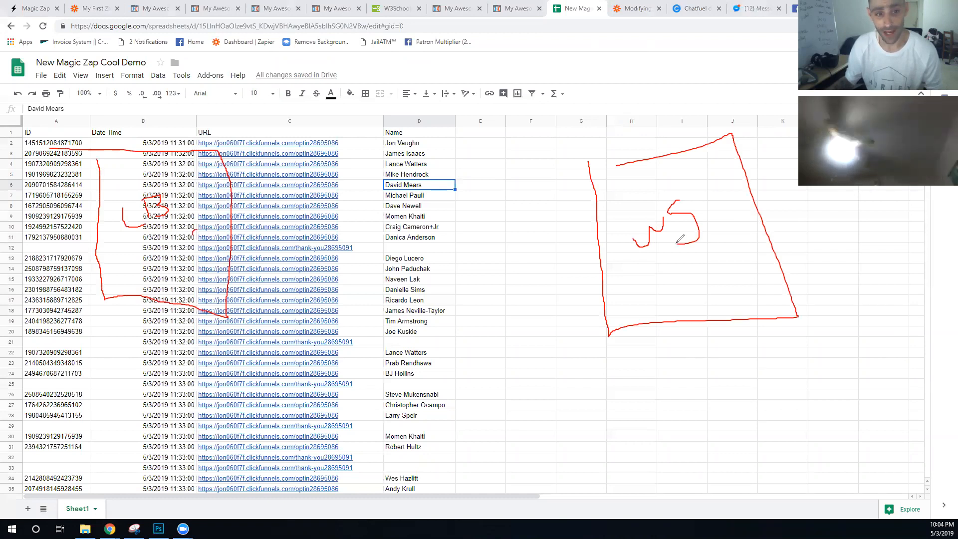
mouse_move(194, 233)
mouse_down()
mouse_move(575, 243)
mouse_move(589, 234)
mouse_move(591, 259)
mouse_up()
drag(590, 236, 605, 236)
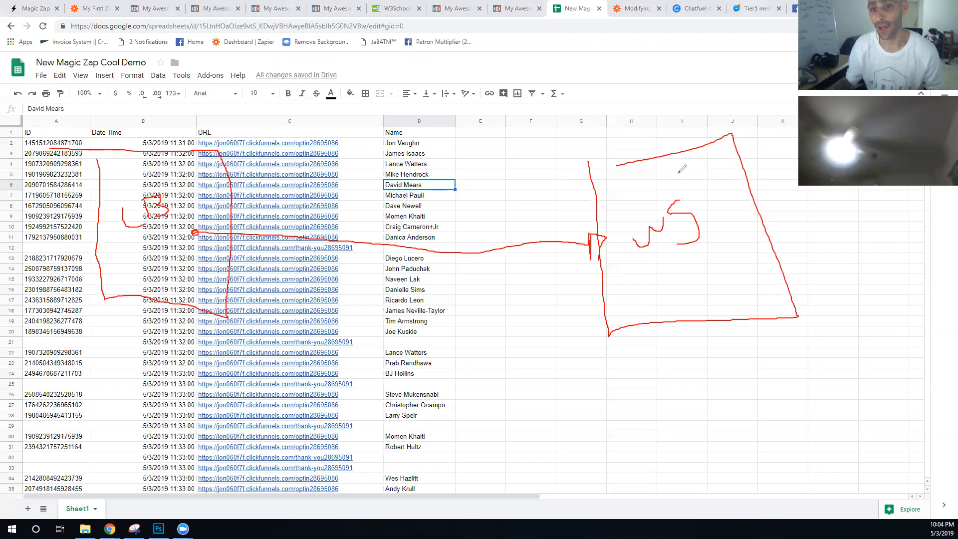
drag(691, 152, 577, 94)
mouse_move(488, 82)
mouse_down()
mouse_move(299, 90)
mouse_move(231, 116)
mouse_move(214, 134)
mouse_move(232, 136)
mouse_move(214, 160)
mouse_up()
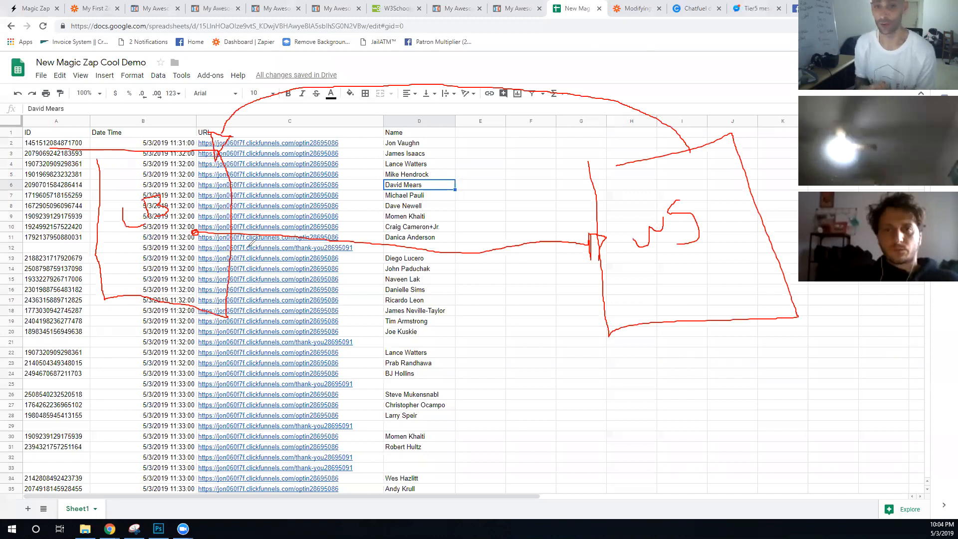
mouse_move(410, 76)
mouse_down()
mouse_move(435, 100)
mouse_move(394, 117)
mouse_up()
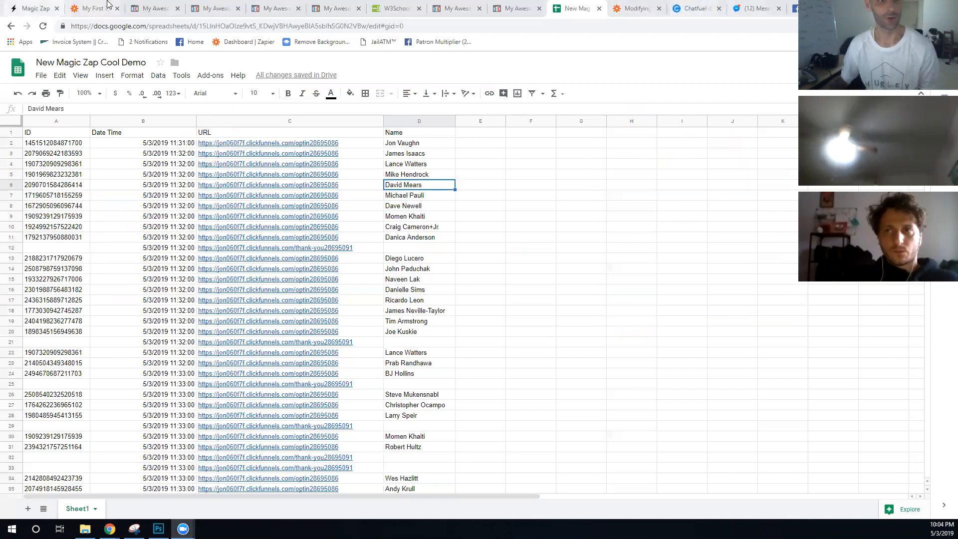
- Switch to the Magic Zap dashboard and refresh it to check the page views and zaps triggered for New Zap
click(108, 5)
click(39, 7)
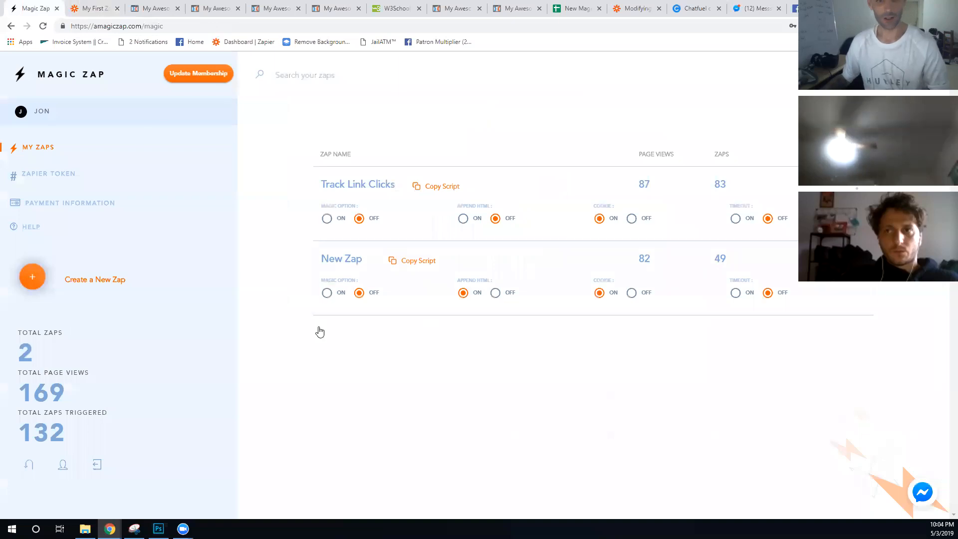
key(F5)
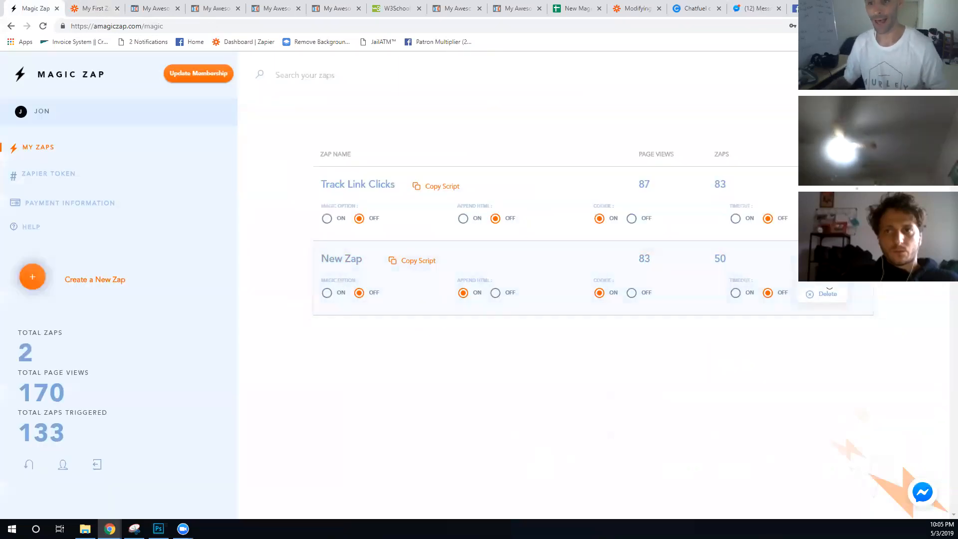
- Open New Zap for editing in Magic Zap and review its name, params, attributes and timeout fields
click(827, 291)
scroll(714, 332, down, 1)
scroll(353, 186, up, 2)
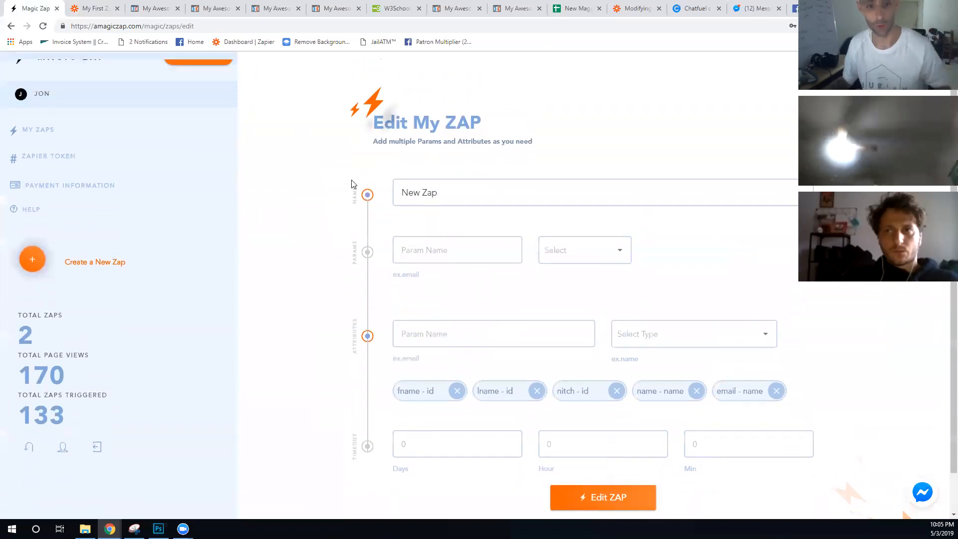
- Expand the trigger in the Zapier editor, and view the API key and invitation link in Magic Zap
click(98, 5)
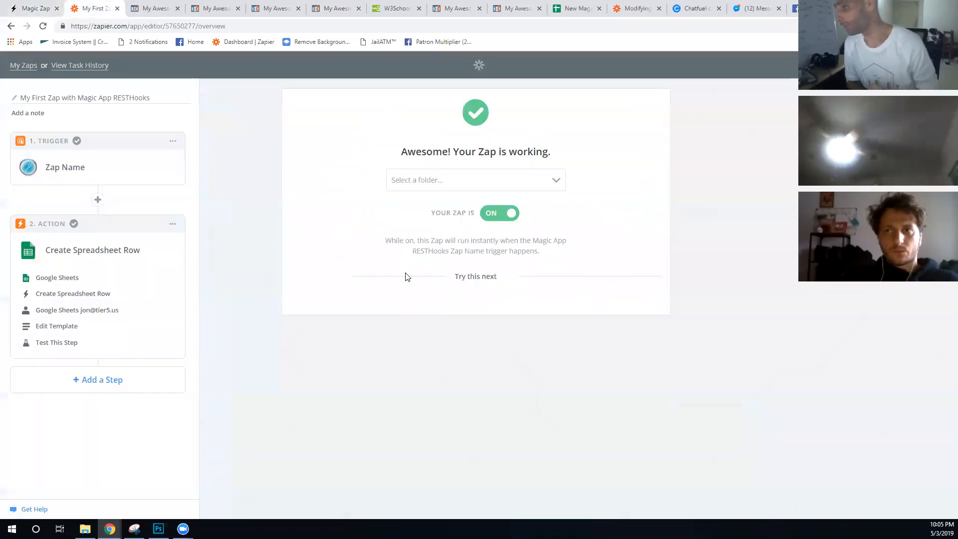
click(27, 150)
click(18, 4)
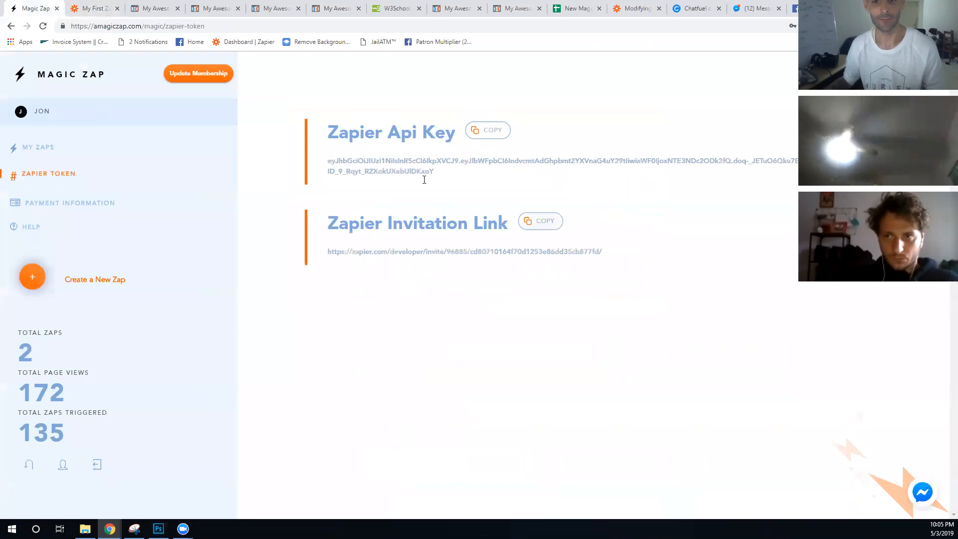
- Review the Zap Name trigger in Zapier, checking its connected account, selected zap option and pulled samples
click(94, 9)
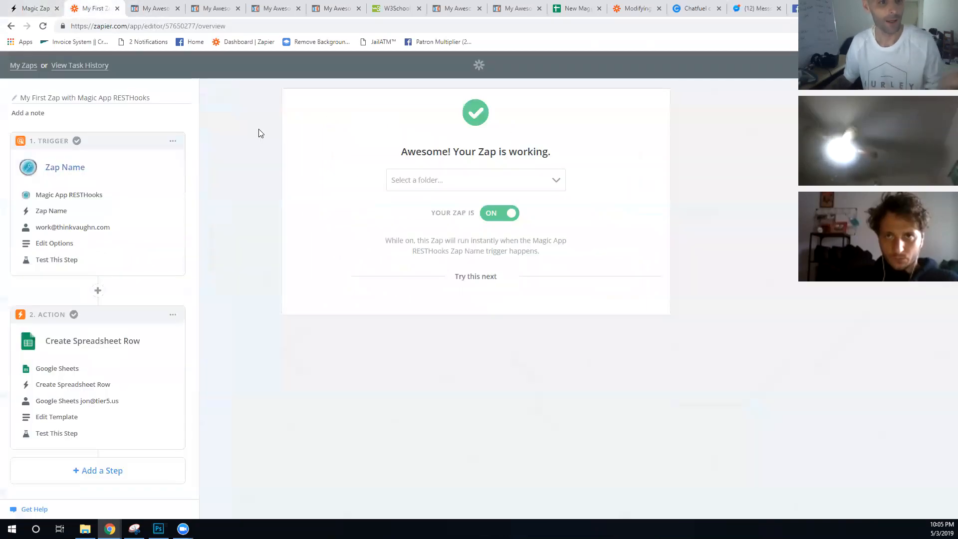
click(52, 211)
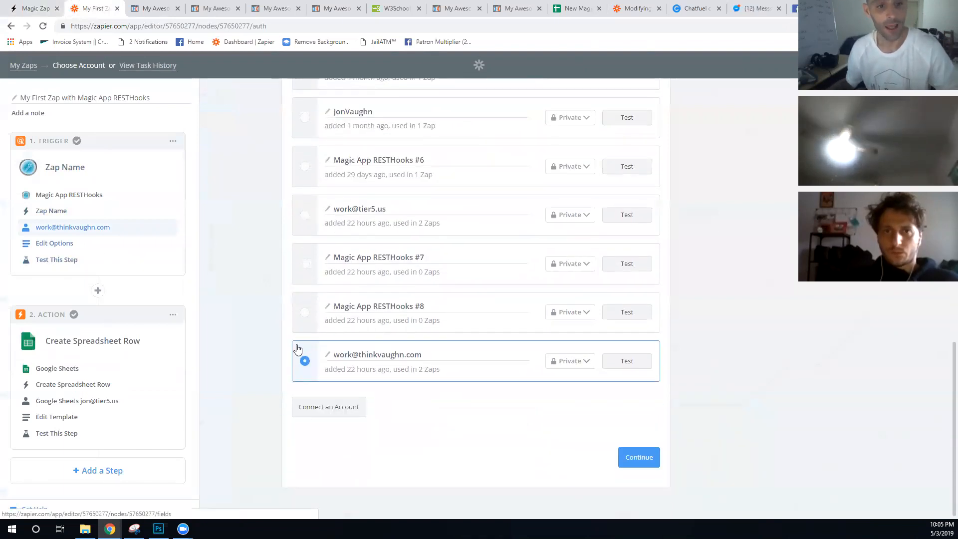
click(54, 243)
click(410, 213)
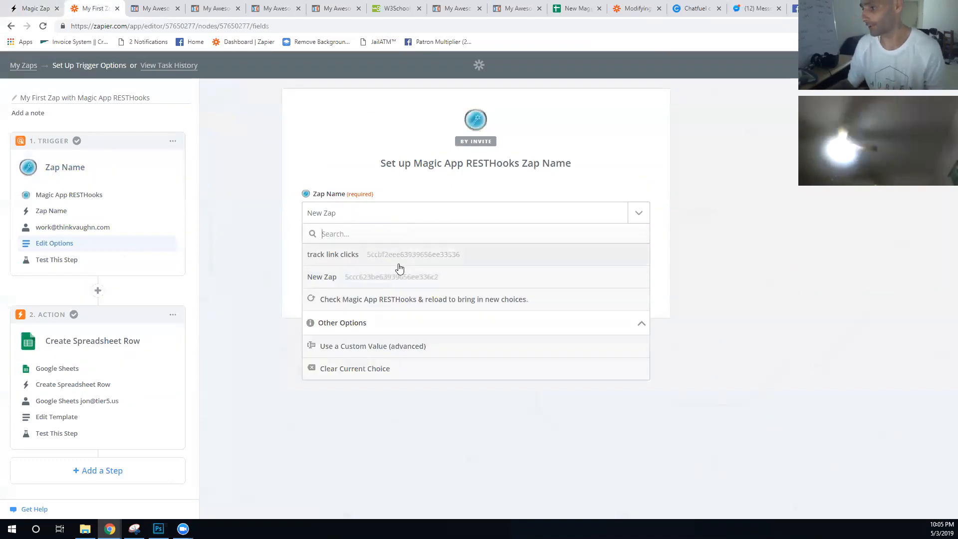
click(420, 448)
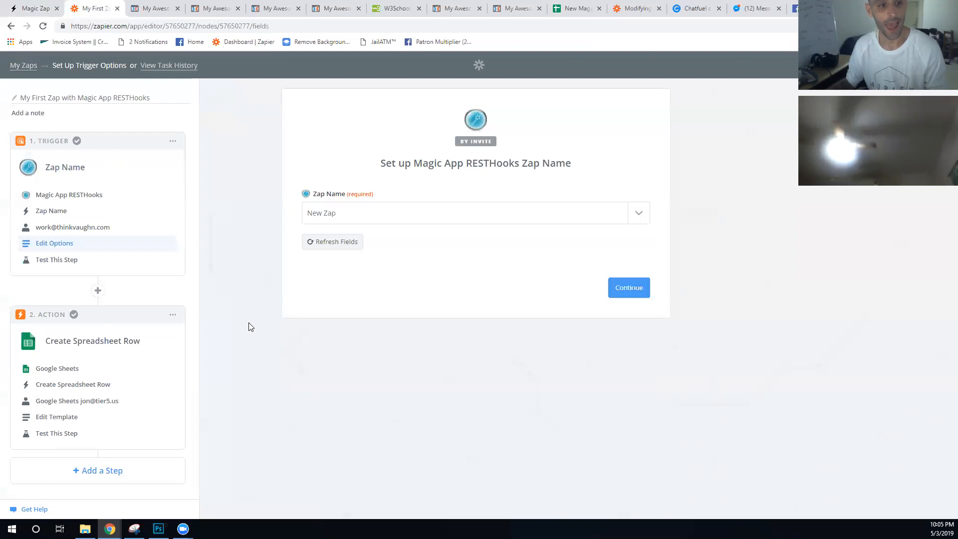
click(56, 260)
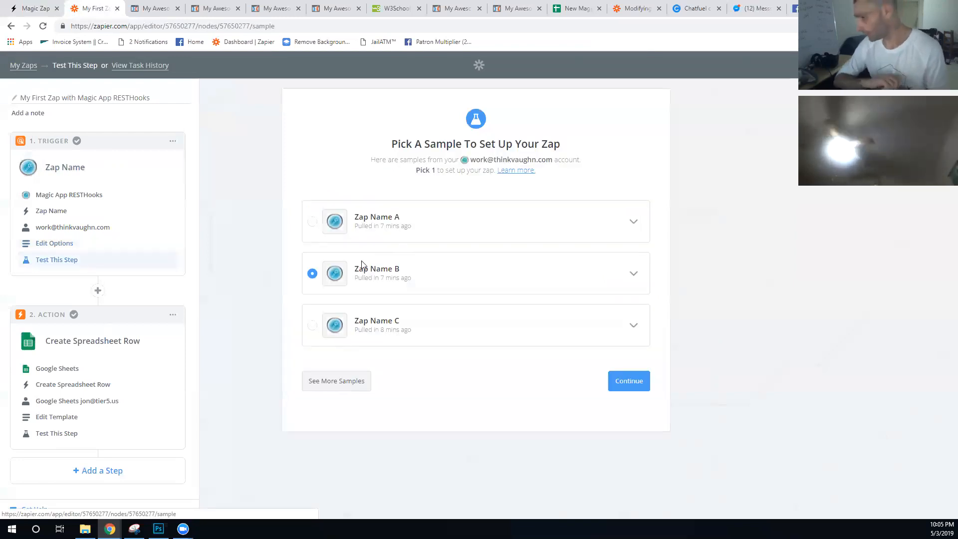
- Switch to the live opt-in page and highlight the query parameters in its URL
click(225, 8)
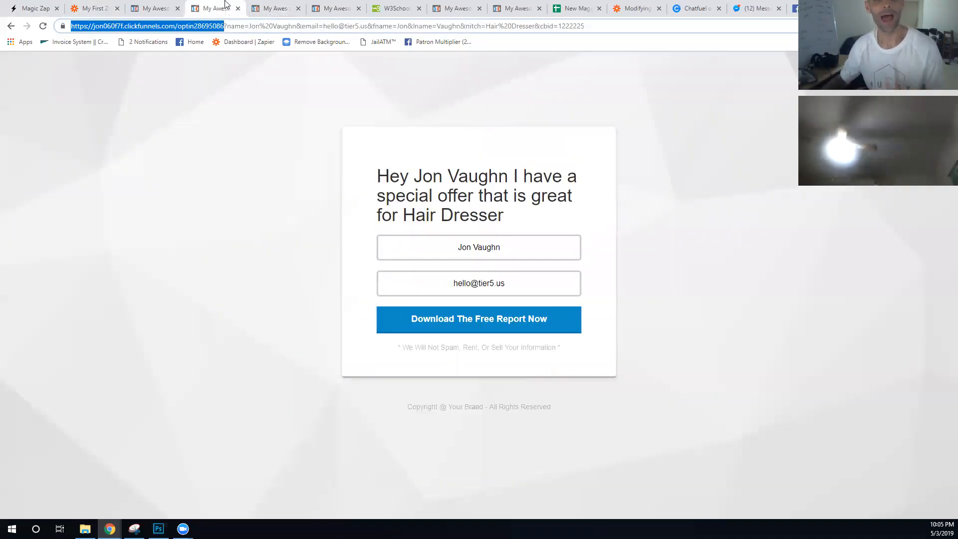
click(250, 30)
drag(228, 27, 653, 34)
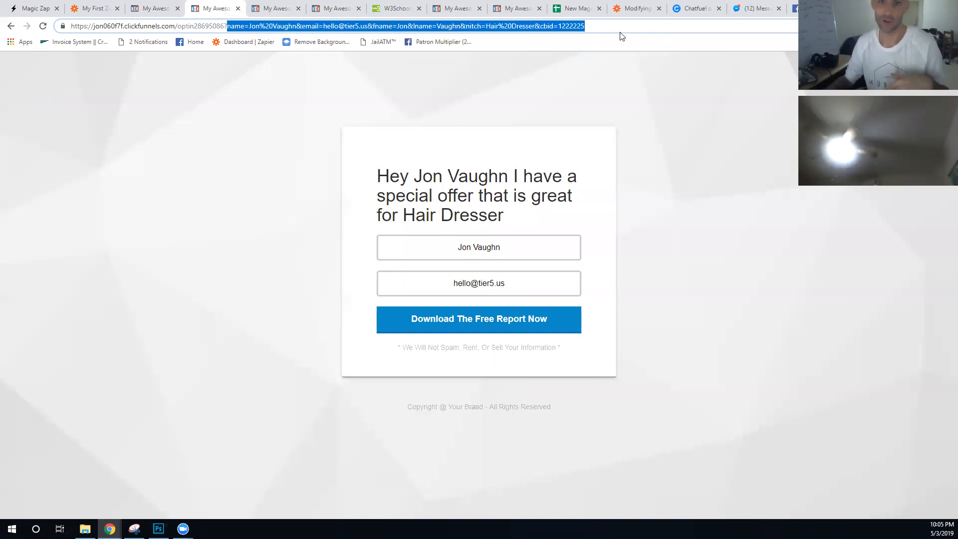
- Append a phone parameter with a sample number to the opt-in page URL after cbid
click(89, 8)
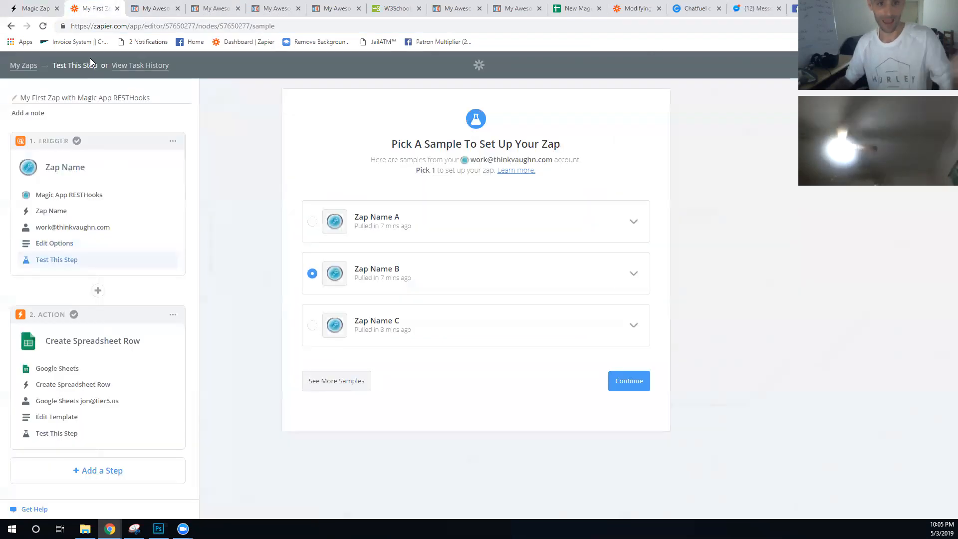
click(145, 6)
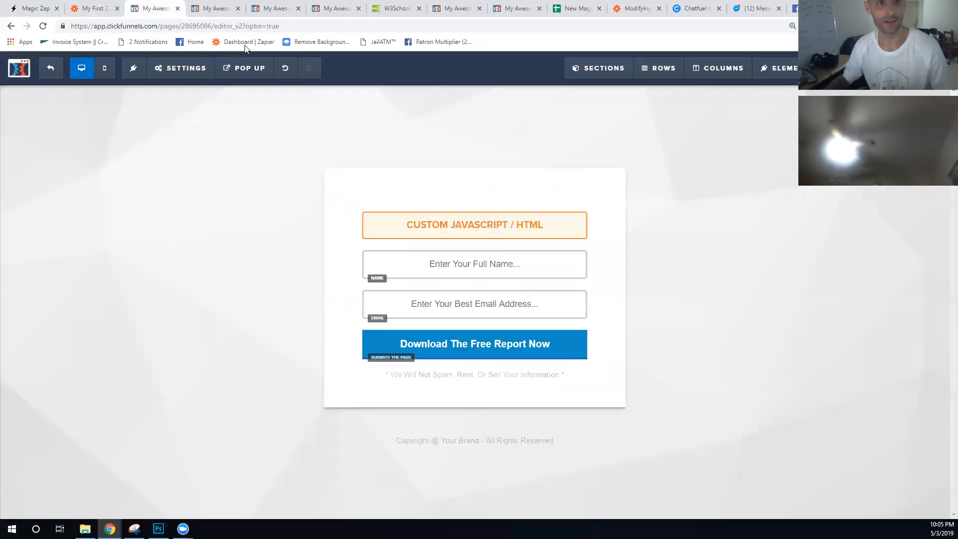
click(229, 5)
click(149, 8)
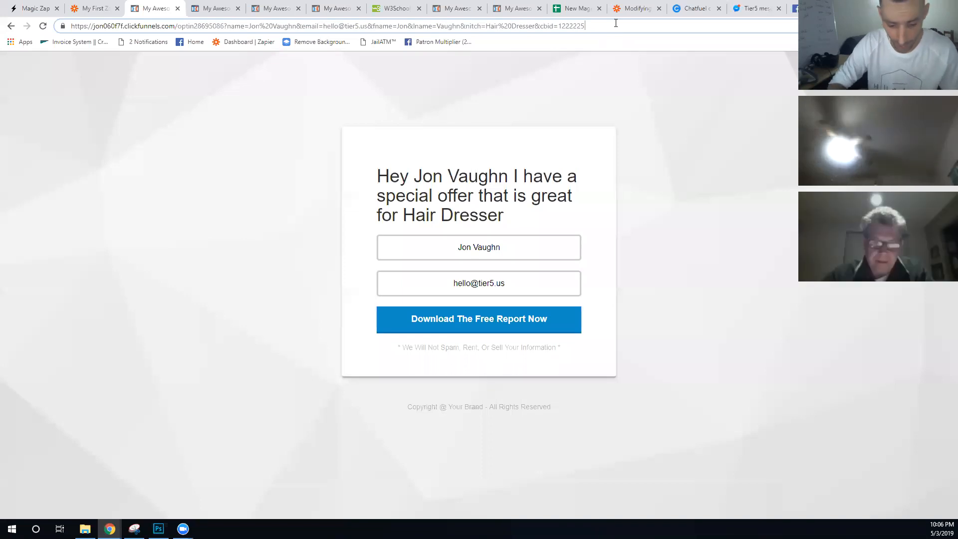
text(&)
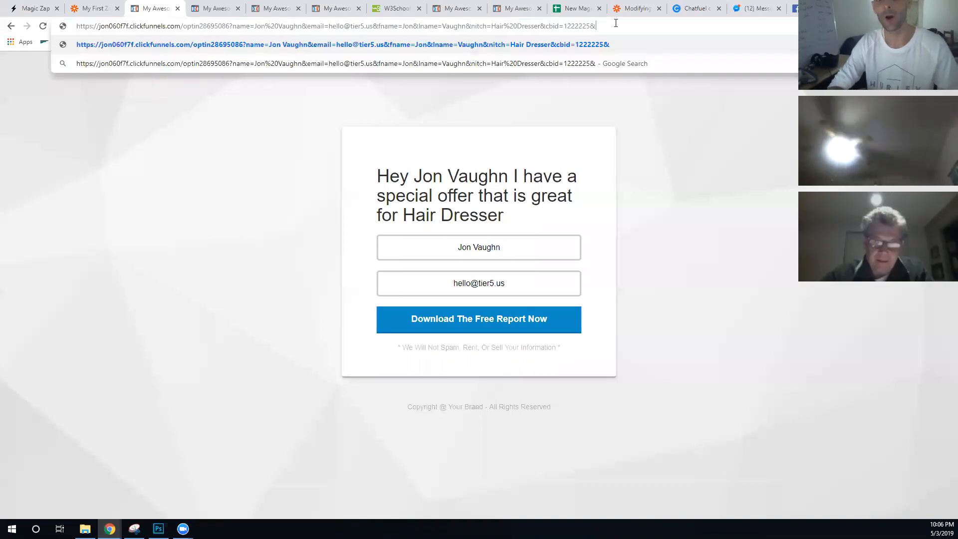
text(phone=)
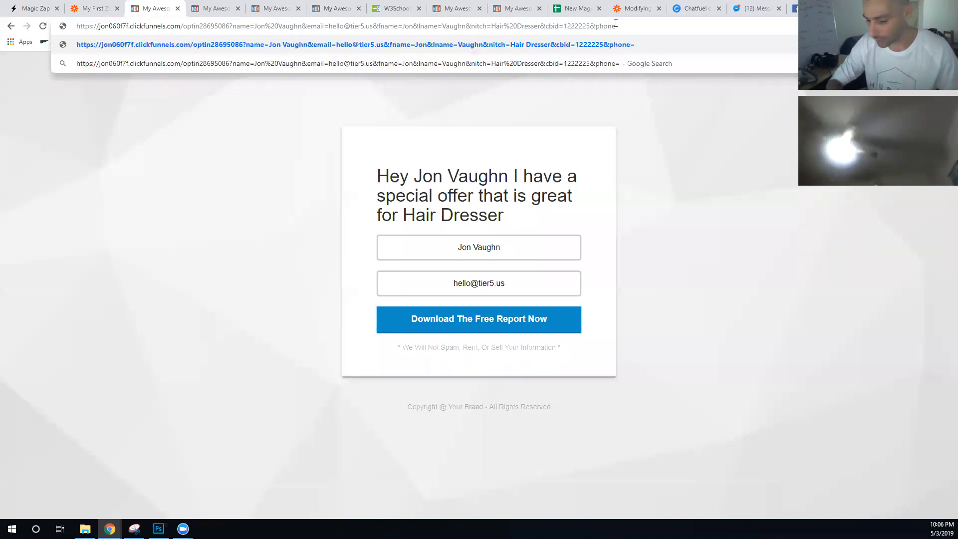
text(456456465)
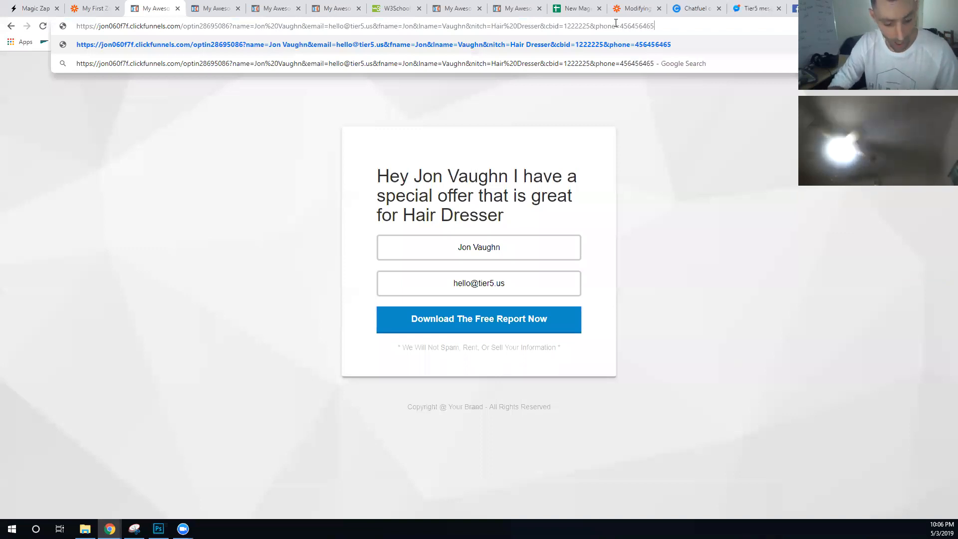
- Add the parameters email=blahla and random=random to the end of the URL and select the whole address
text(&email=bla)
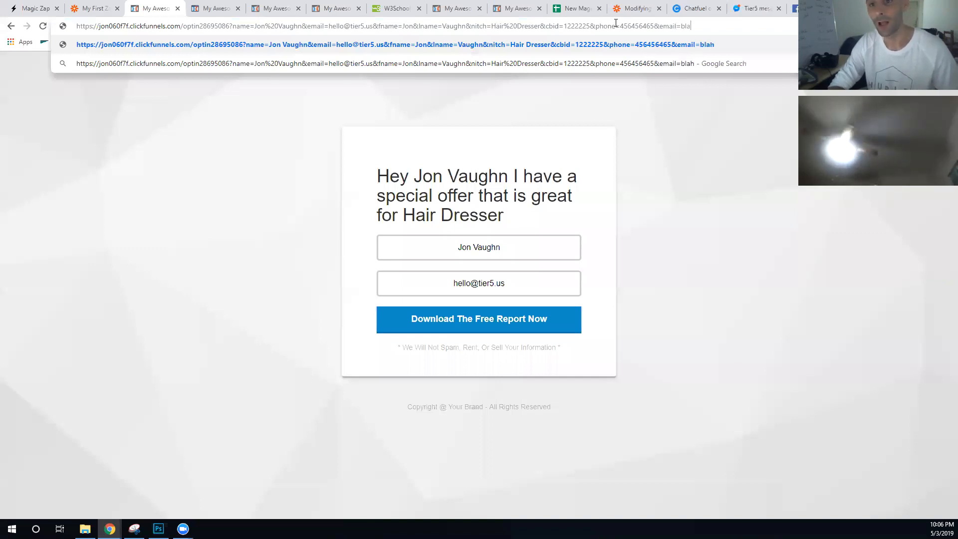
text(hla&ran)
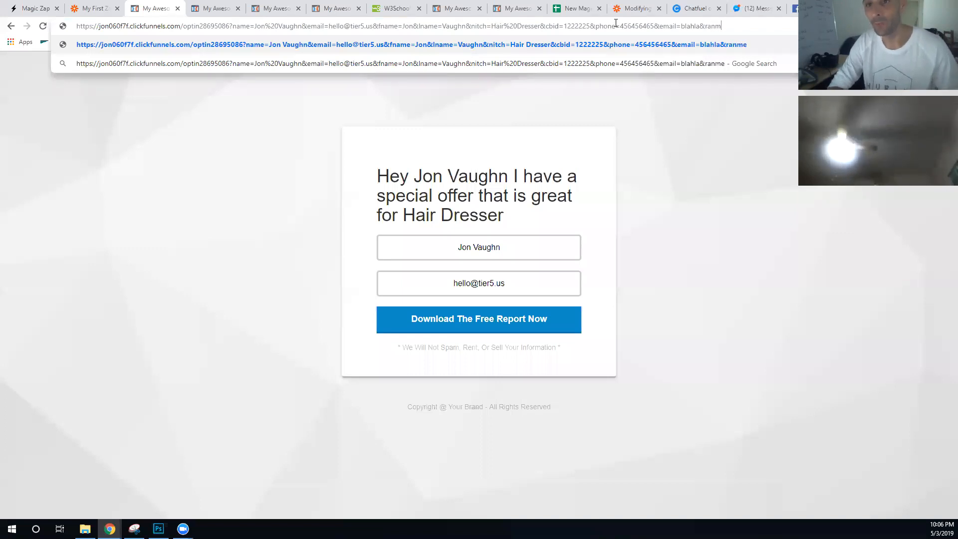
key(BackSpace)
text(ndom)
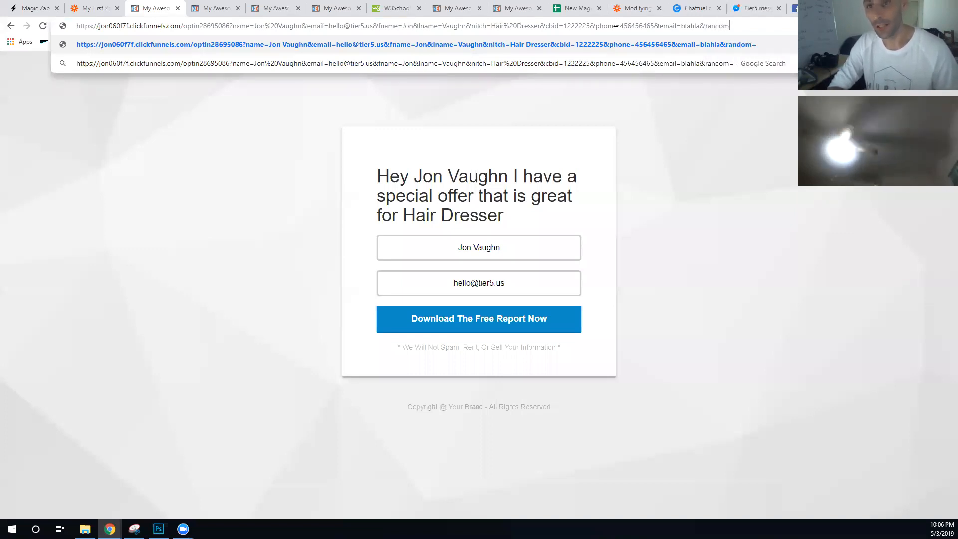
text(=random)
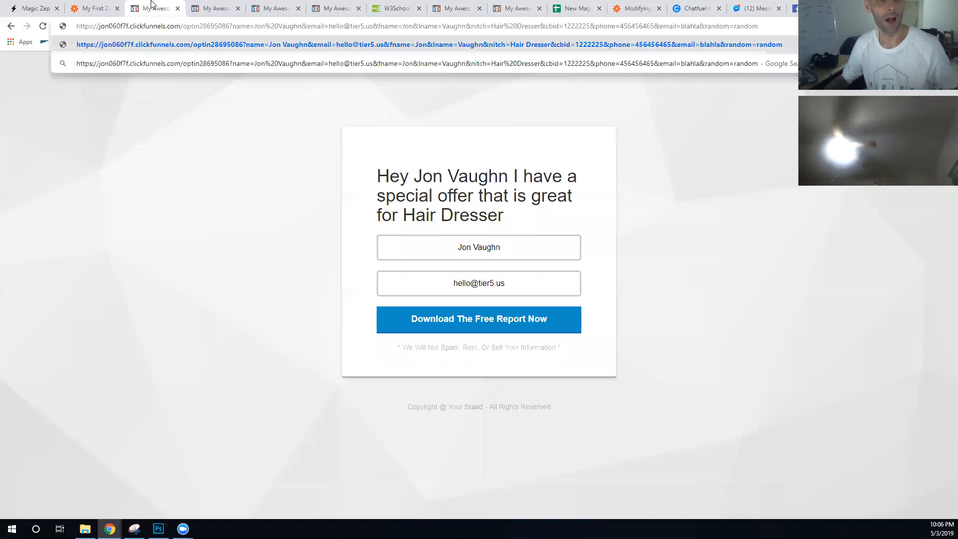
double_click(361, 27)
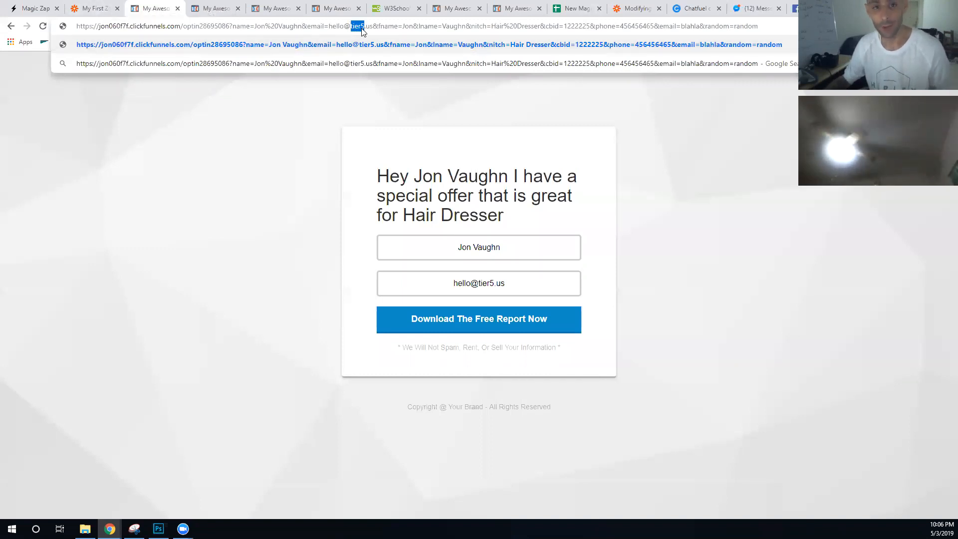
key(ctrl+a)
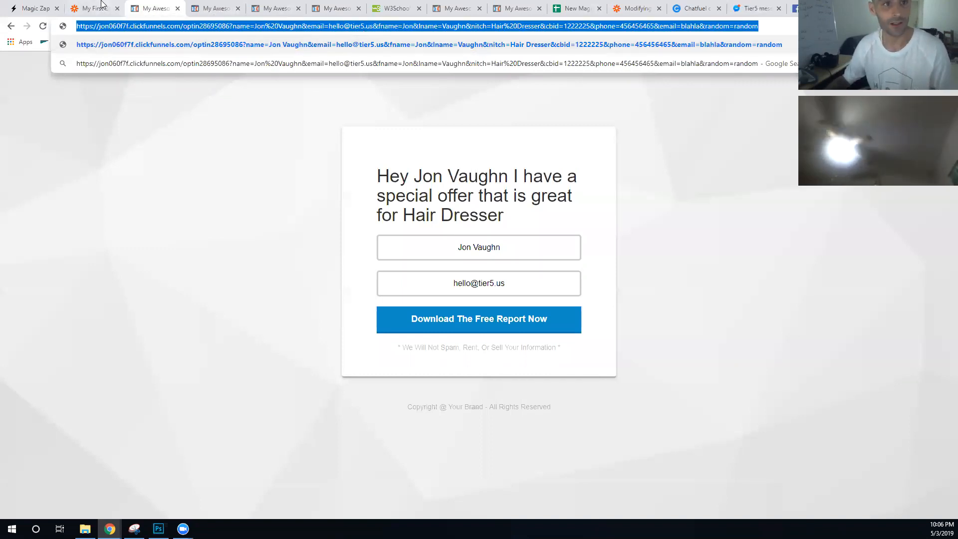
- Show all samples for the Zap Name trigger in Zapier and request more of them
click(92, 9)
click(341, 391)
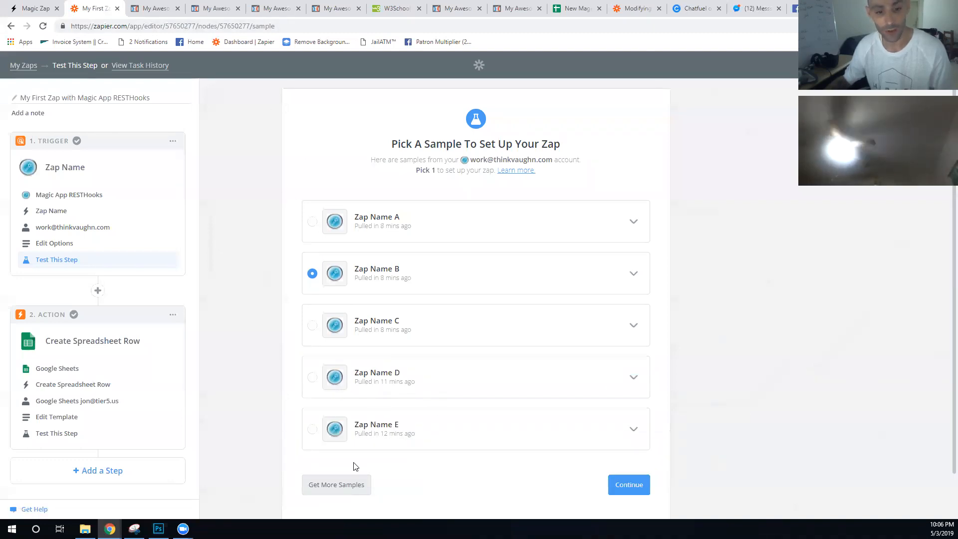
click(355, 483)
- Return to the opt-in page tab and load the URL with the added phone, email and random parameters
click(169, 6)
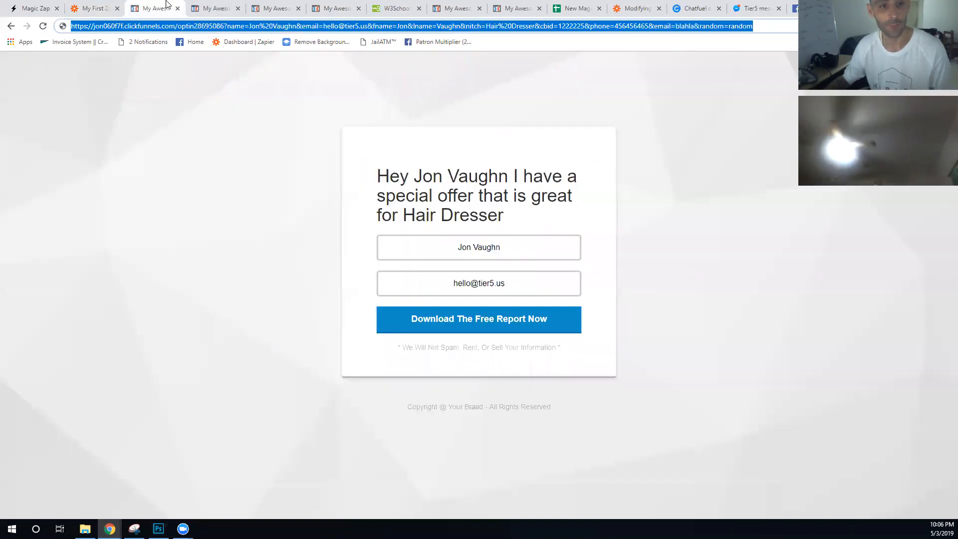
click(216, 5)
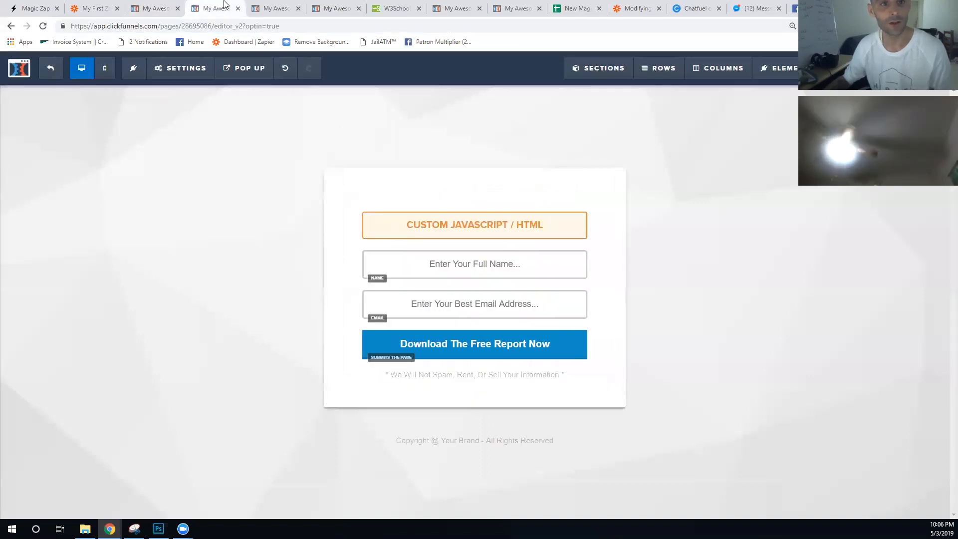
click(253, 5)
click(160, 4)
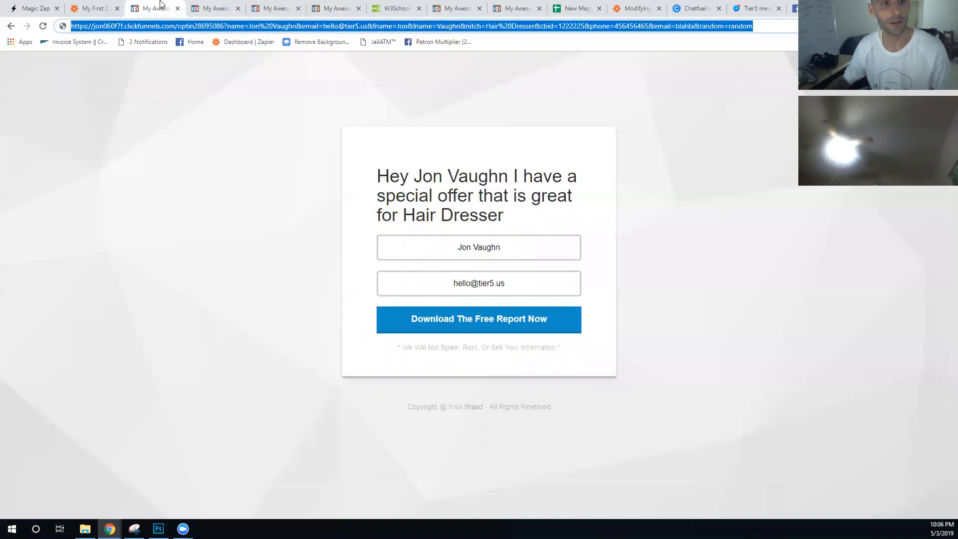
click(174, 26)
key(Return)
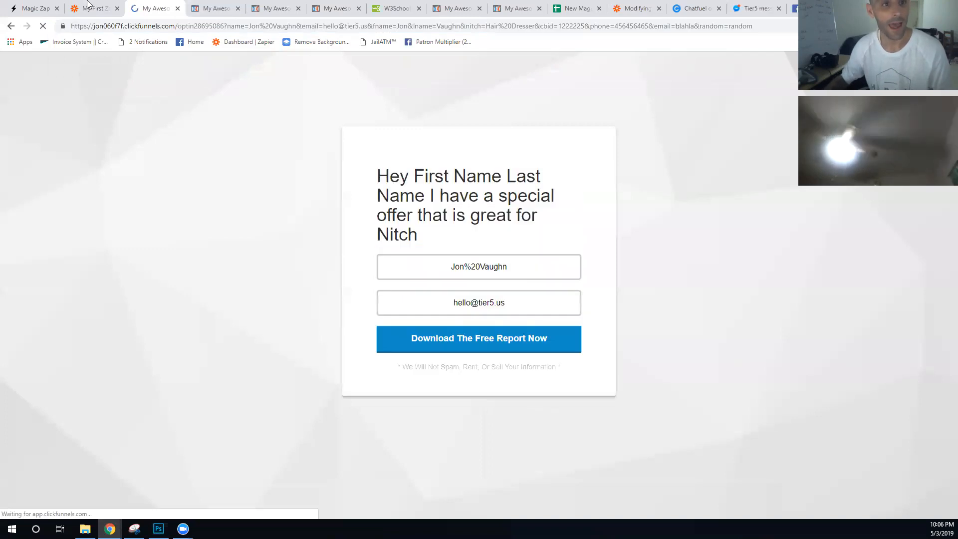
- Request more trigger samples in Zapier and expand the details of sample Zap Name A
click(92, 8)
scroll(325, 374, down, 1)
click(339, 438)
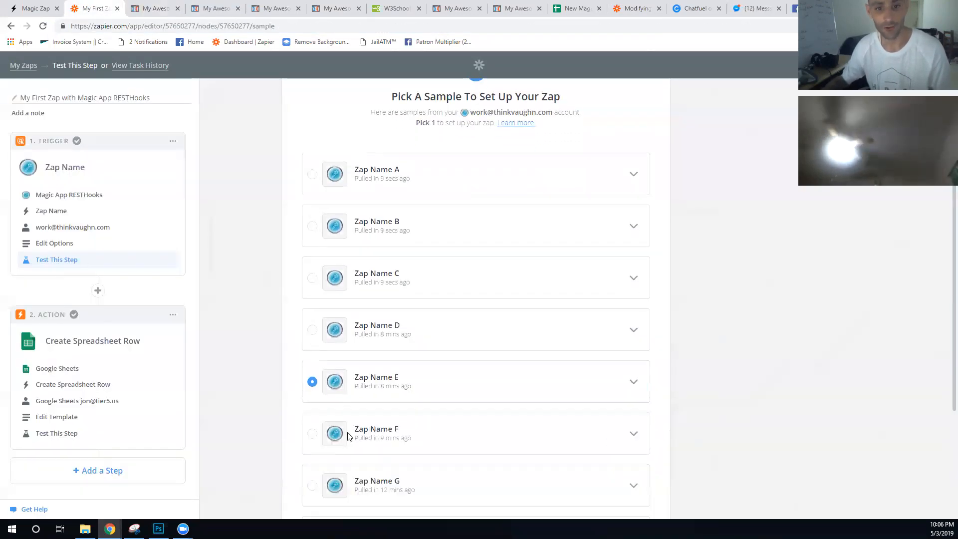
click(633, 175)
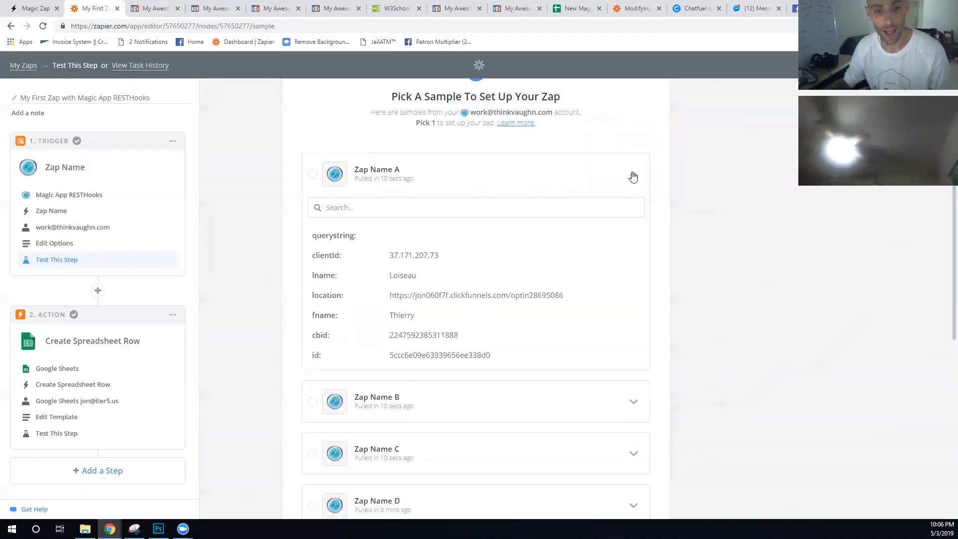
- Pull fresh samples for the trigger again and bring up the newest Zap Name A details
scroll(433, 252, down, 3)
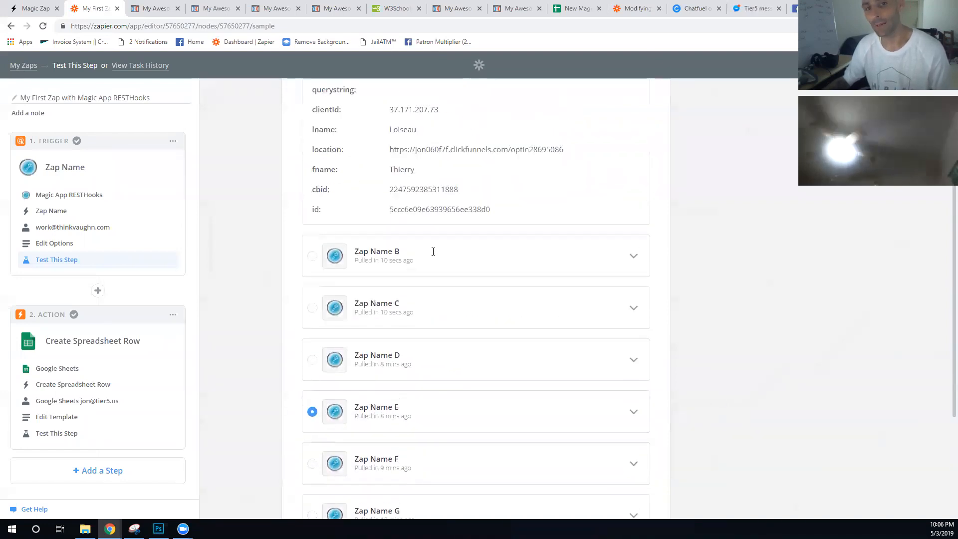
scroll(316, 213, up, 4)
scroll(316, 213, down, 8)
click(333, 438)
scroll(471, 336, up, 8)
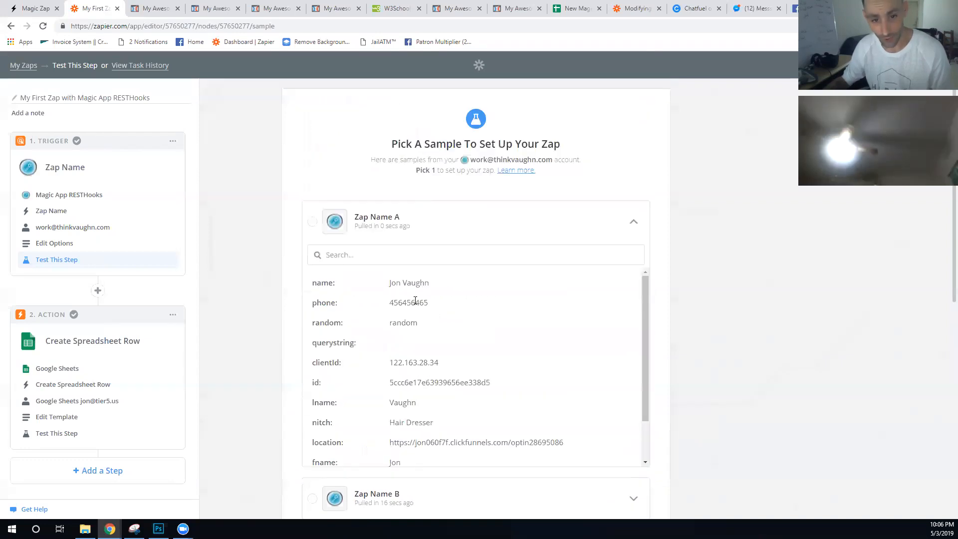
- Examine the fields captured in sample Zap Name A, highlighting the phone field
scroll(427, 335, down, 1)
scroll(426, 334, up, 1)
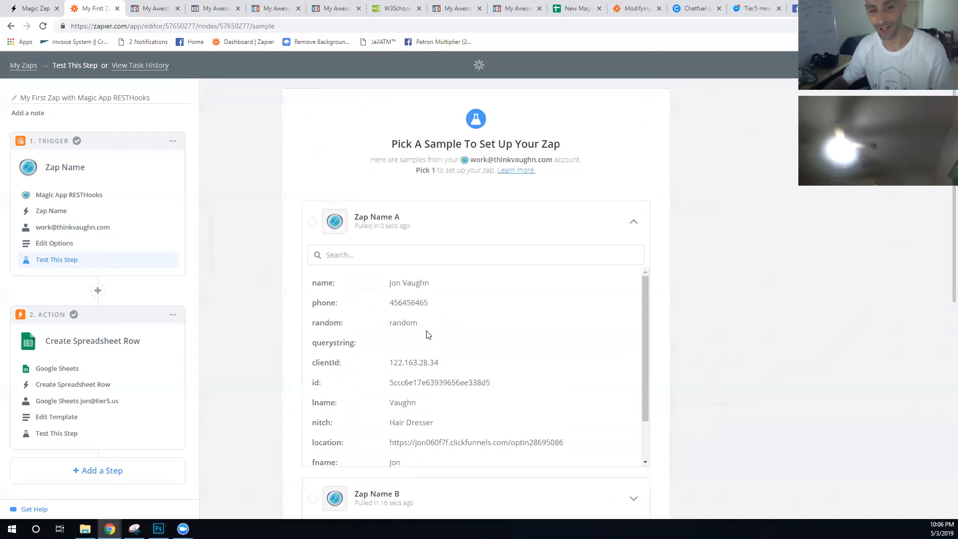
scroll(426, 318, down, 6)
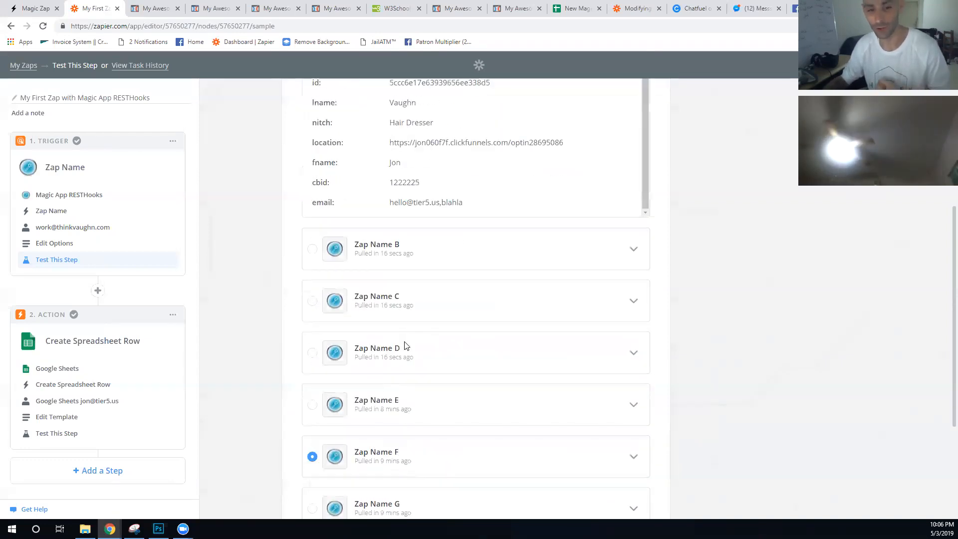
scroll(406, 345, up, 3)
scroll(424, 250, up, 2)
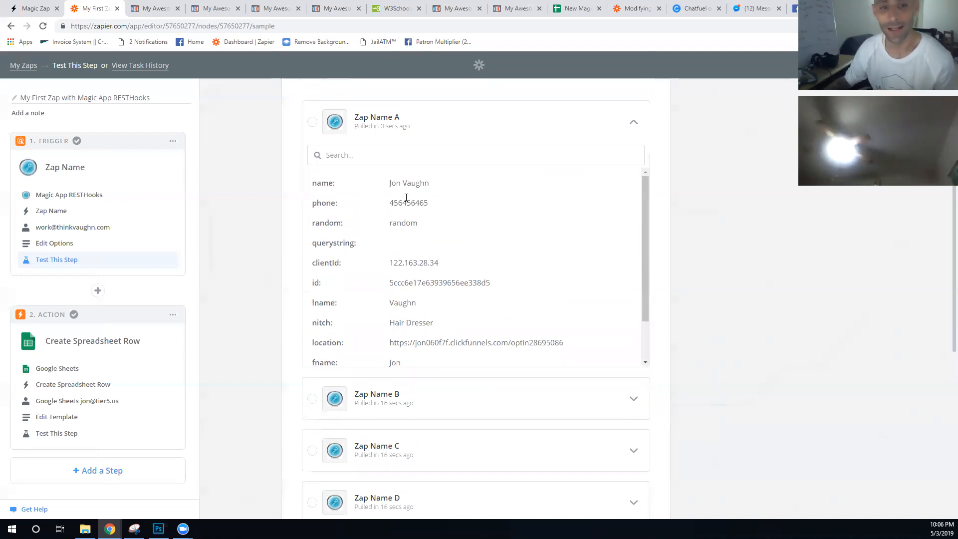
double_click(316, 202)
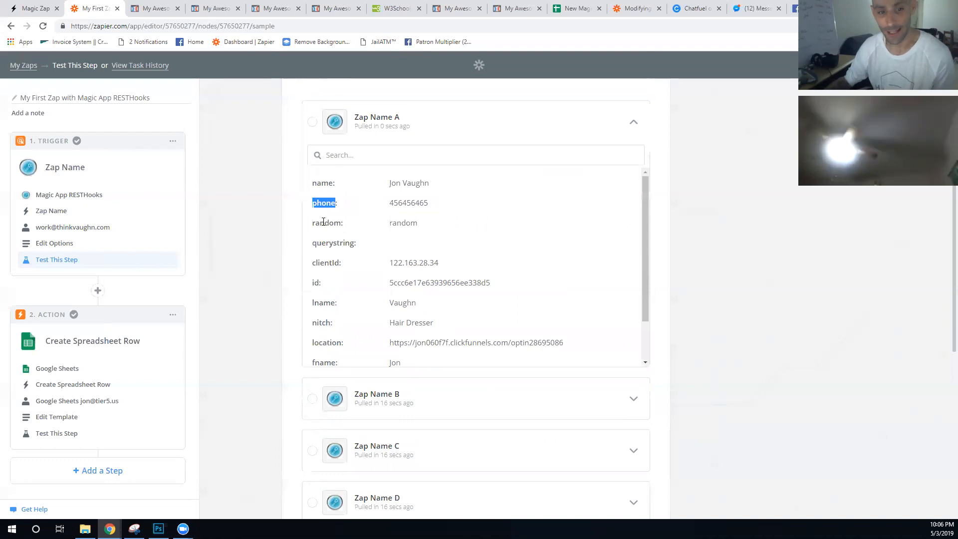
- Review the random, email, name and phone fields captured in sample Zap Name A, highlighting the field names
double_click(324, 222)
scroll(324, 221, down, 1)
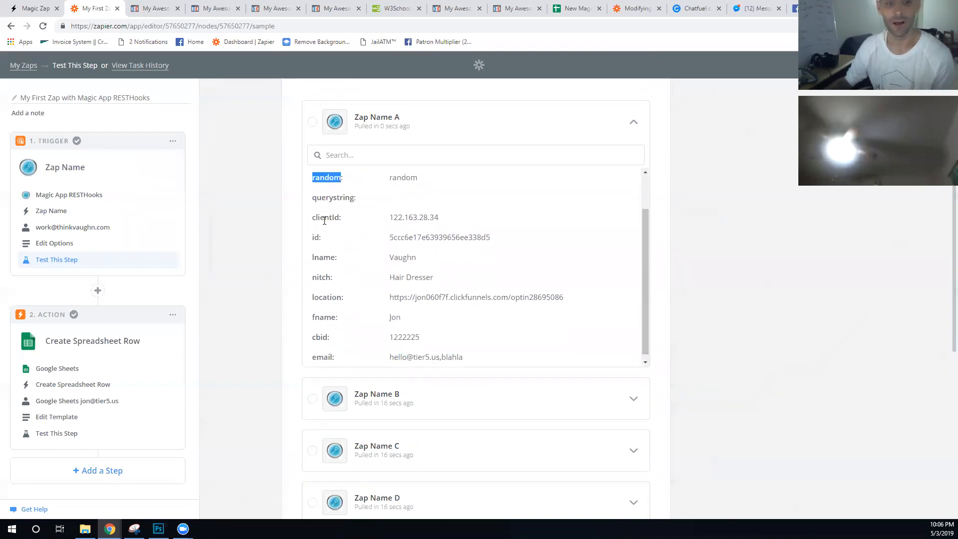
drag(429, 352, 415, 350)
scroll(414, 351, up, 1)
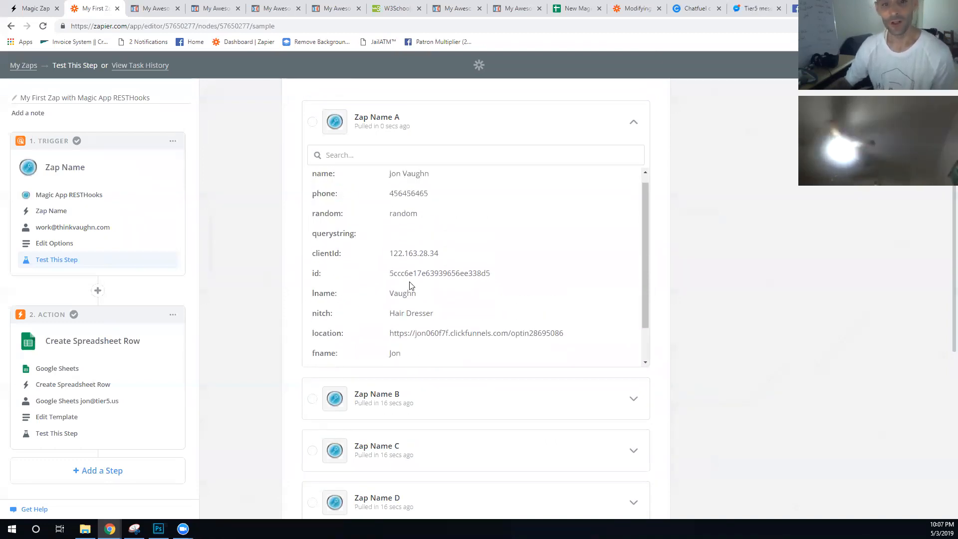
drag(317, 182, 323, 204)
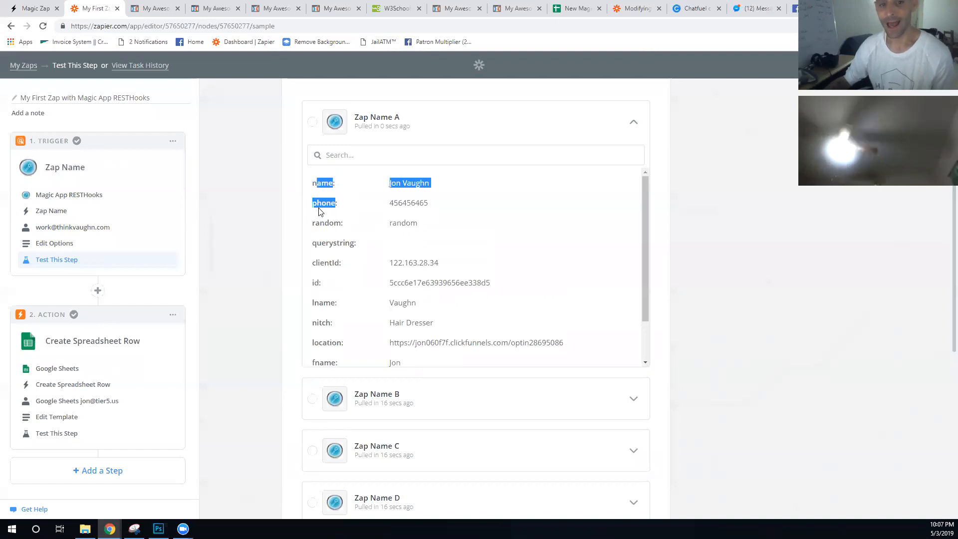
click(322, 202)
double_click(322, 202)
double_click(325, 222)
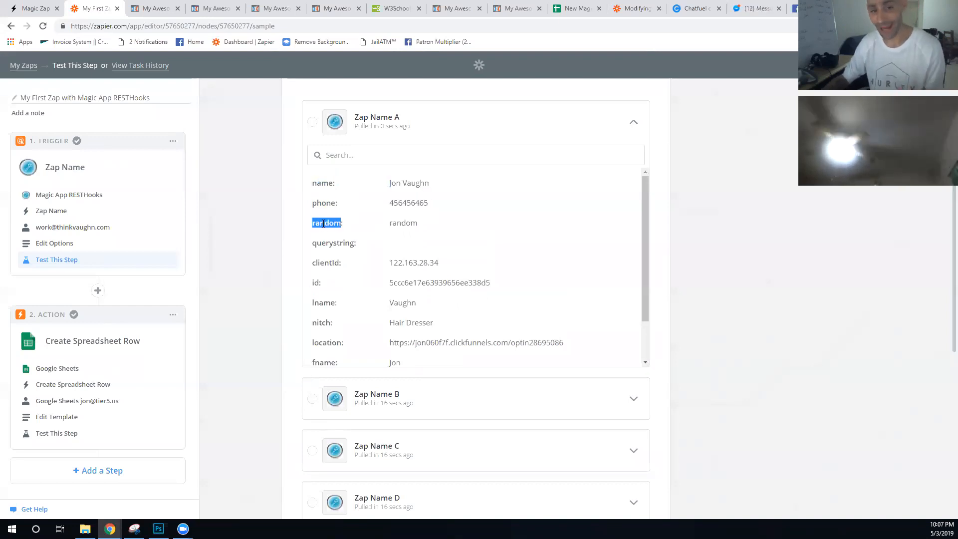
scroll(349, 224, down, 5)
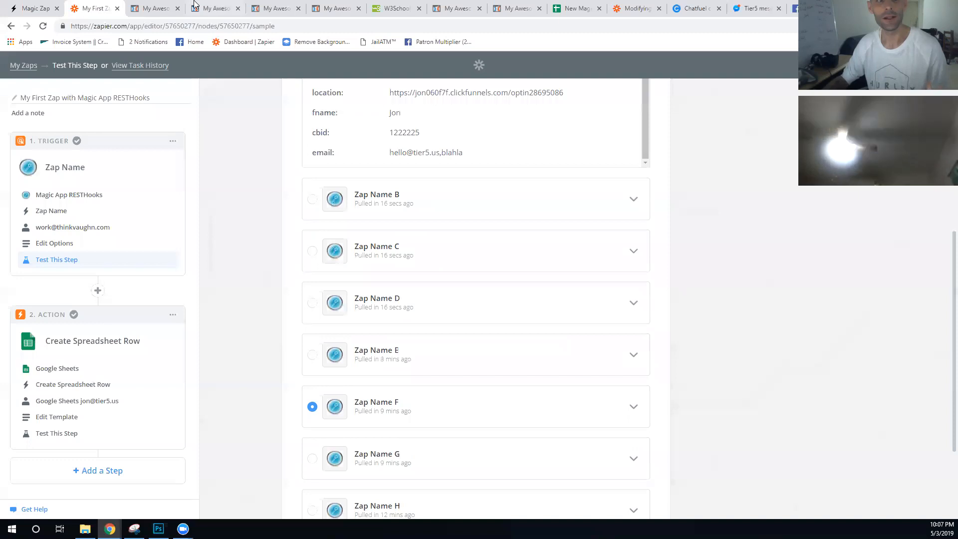
- Return to the opt-in page and highlight the query parameters in its URL
click(197, 6)
click(94, 8)
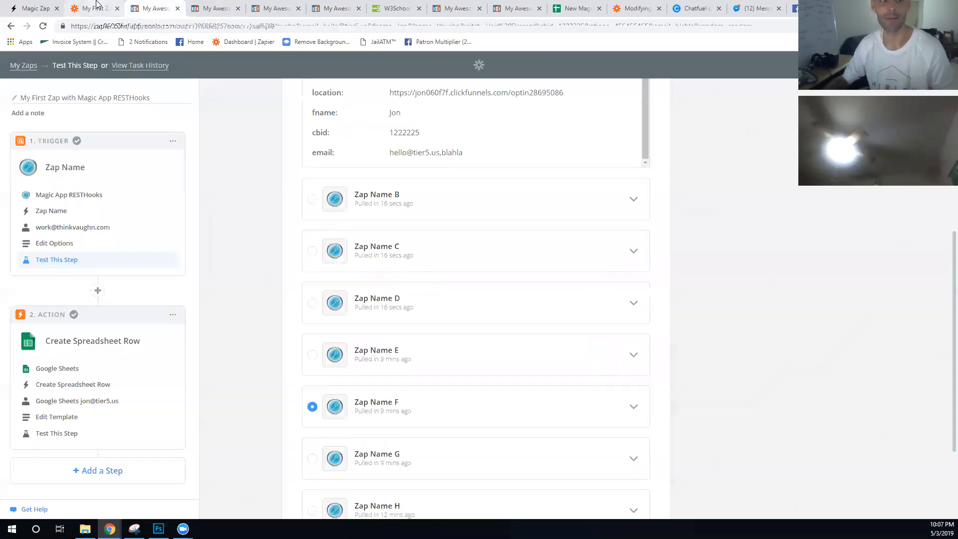
scroll(261, 336, down, 2)
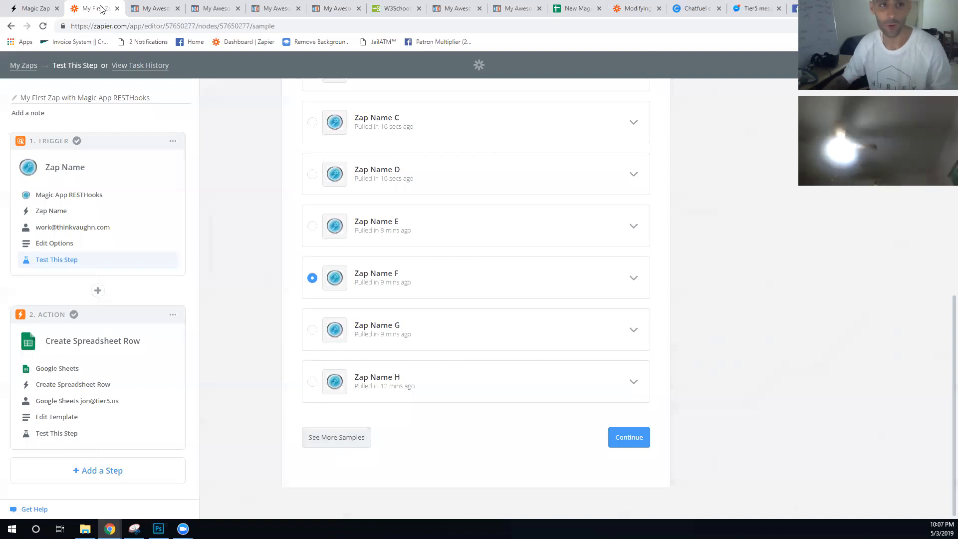
click(152, 4)
drag(187, 29, 789, 28)
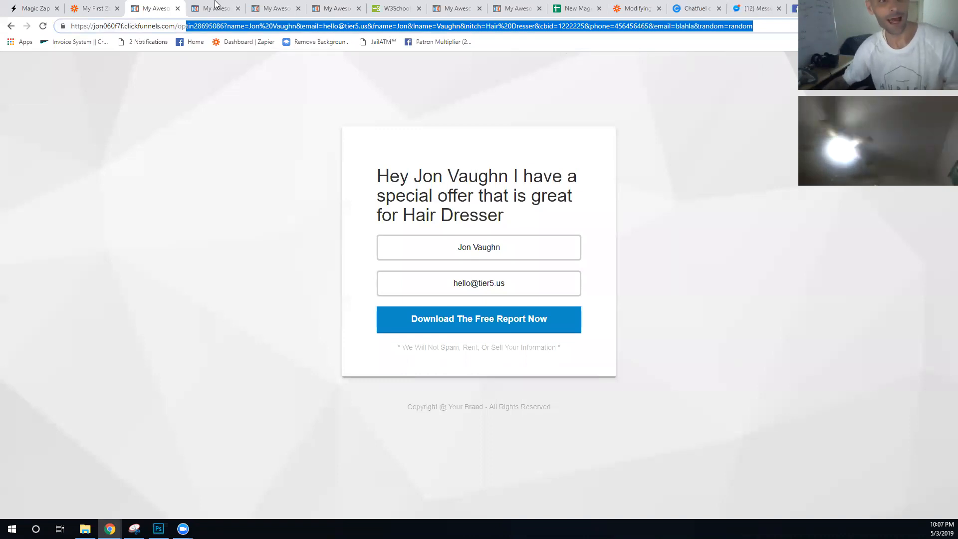
- Review the logged visits in the New Magic Zap Cool Demo spreadsheet, from the first entries to the newest rows
click(92, 9)
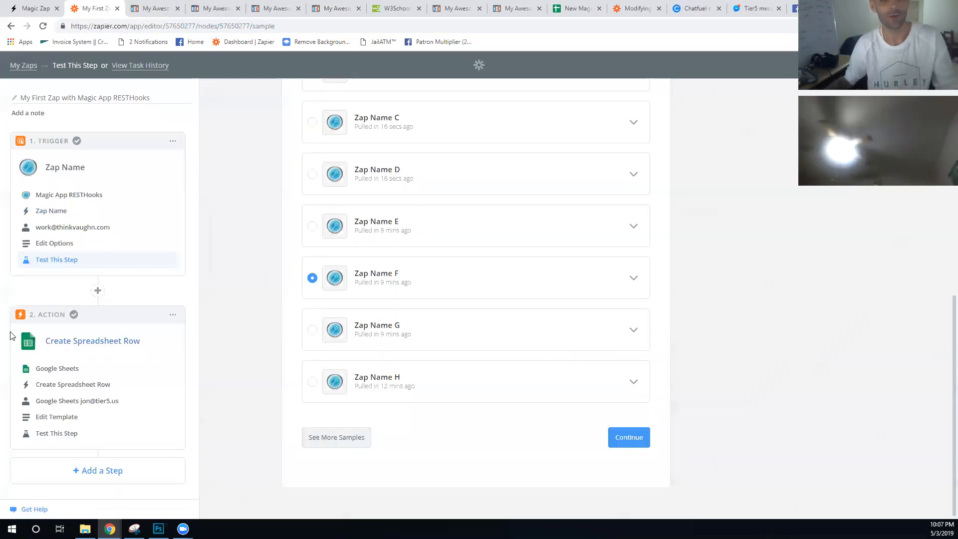
click(578, 8)
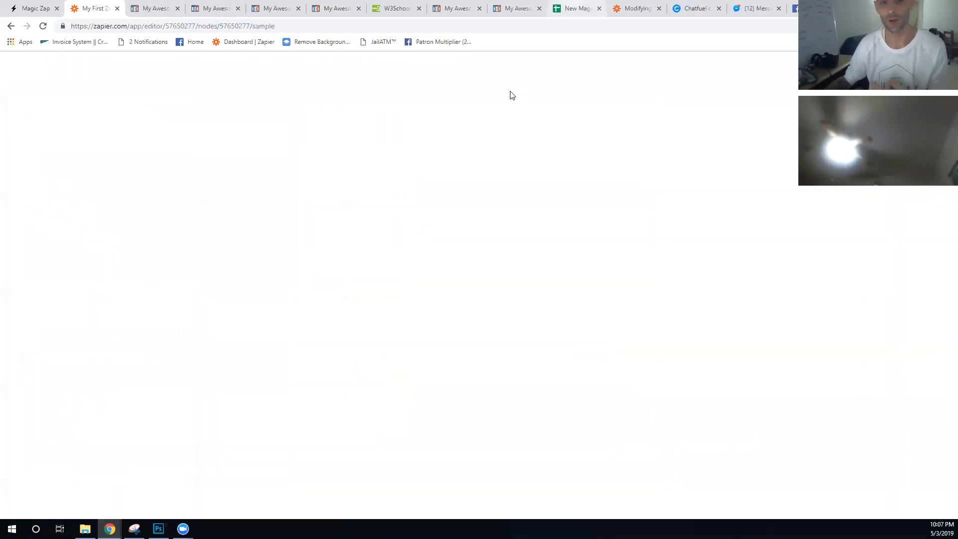
scroll(409, 256, down, 8)
click(421, 331)
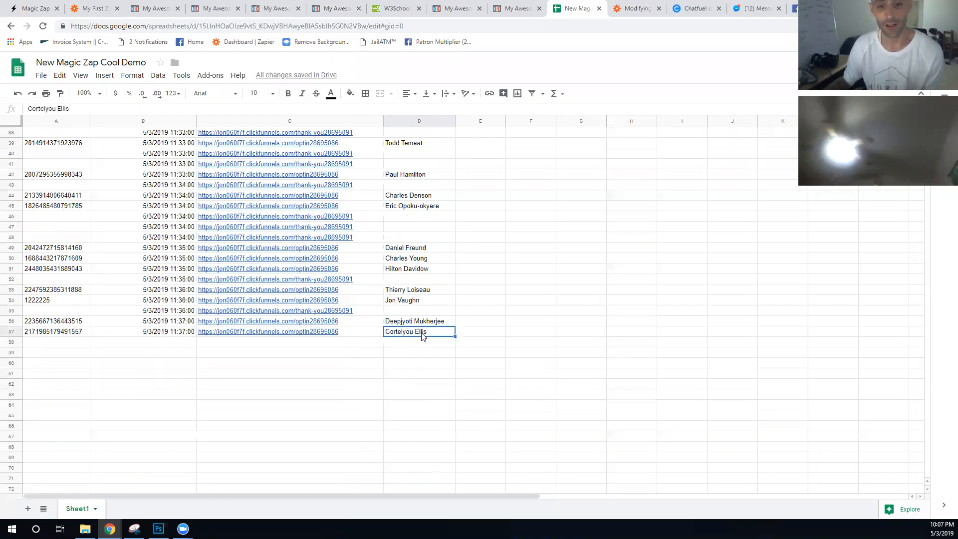
scroll(417, 344, up, 2)
click(418, 374)
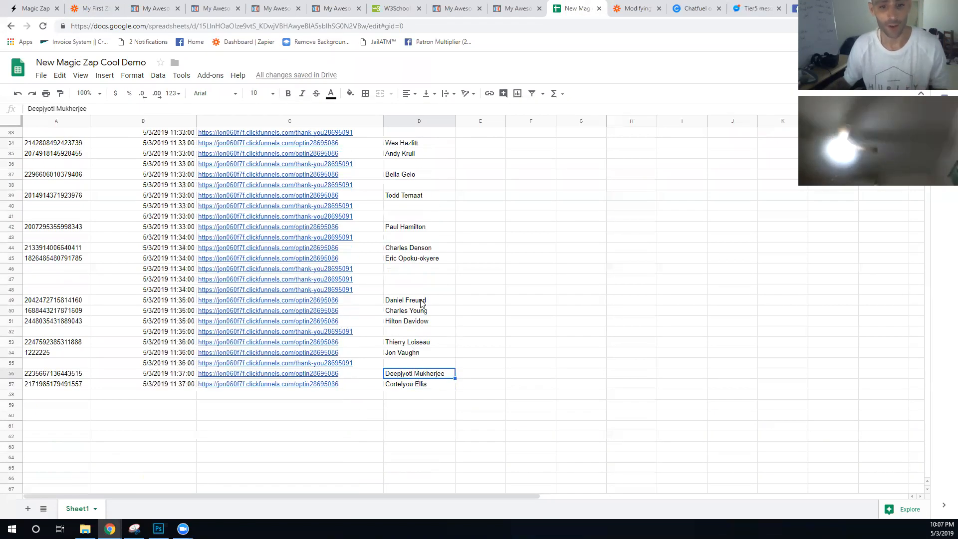
scroll(399, 304, up, 3)
scroll(397, 305, up, 4)
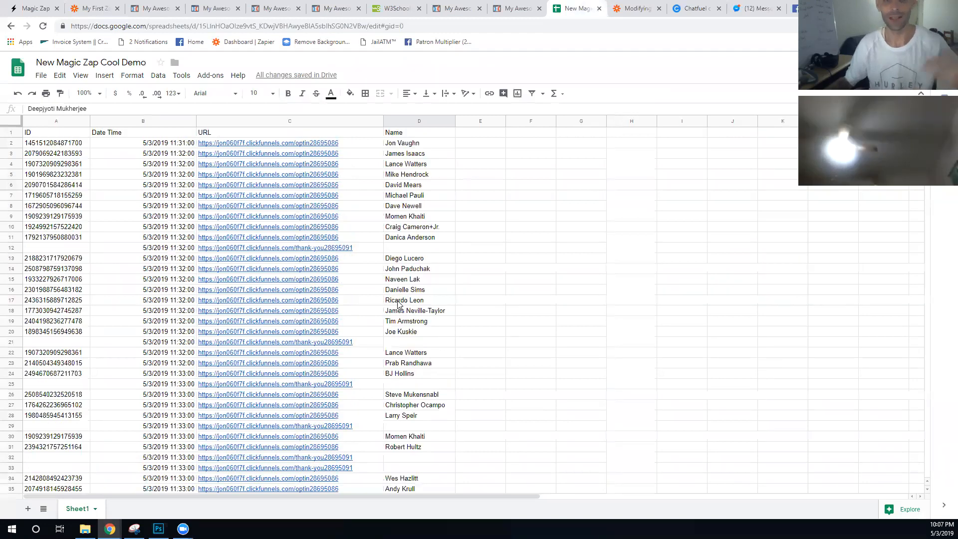
scroll(399, 304, down, 3)
scroll(397, 304, down, 8)
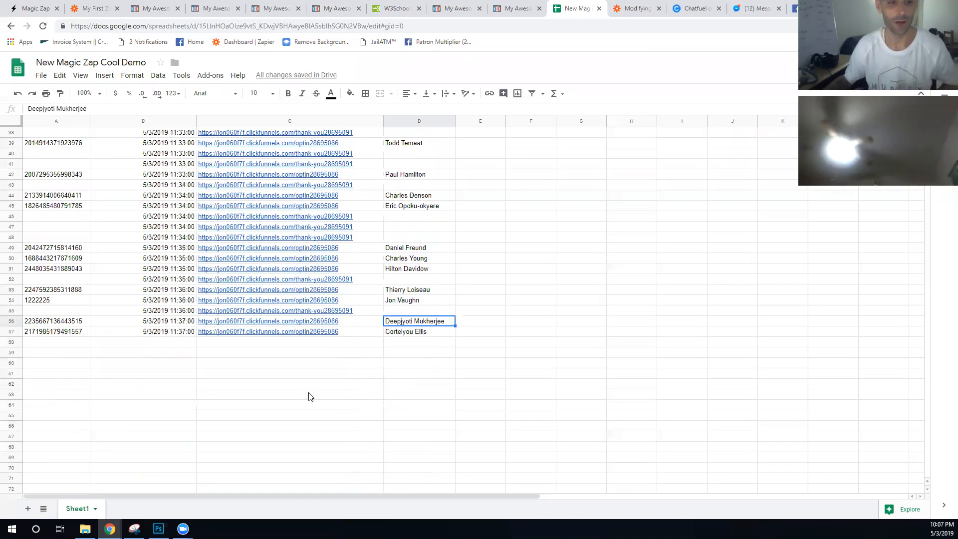
click(306, 426)
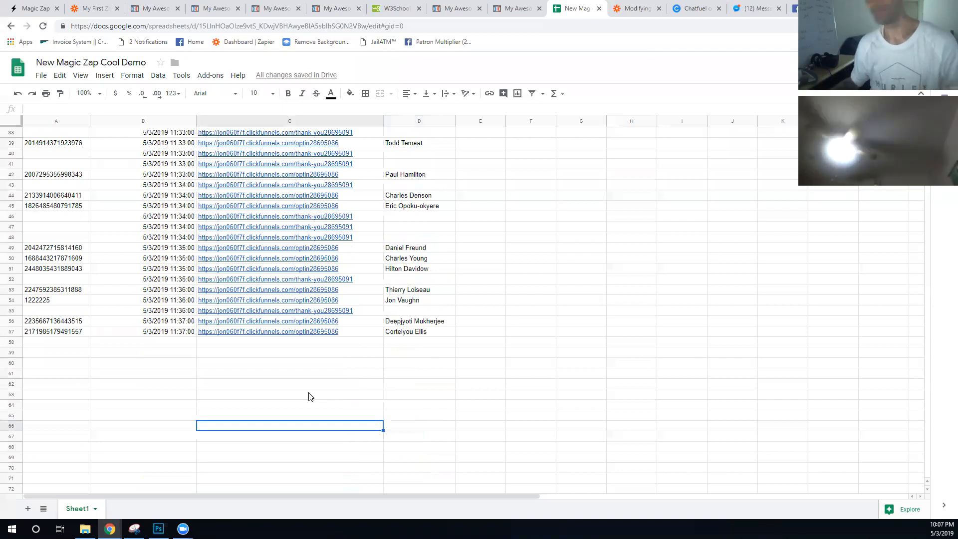
- Switch back to the Magic Zap account site, passing through the opt-in page and the Zap editor
click(160, 7)
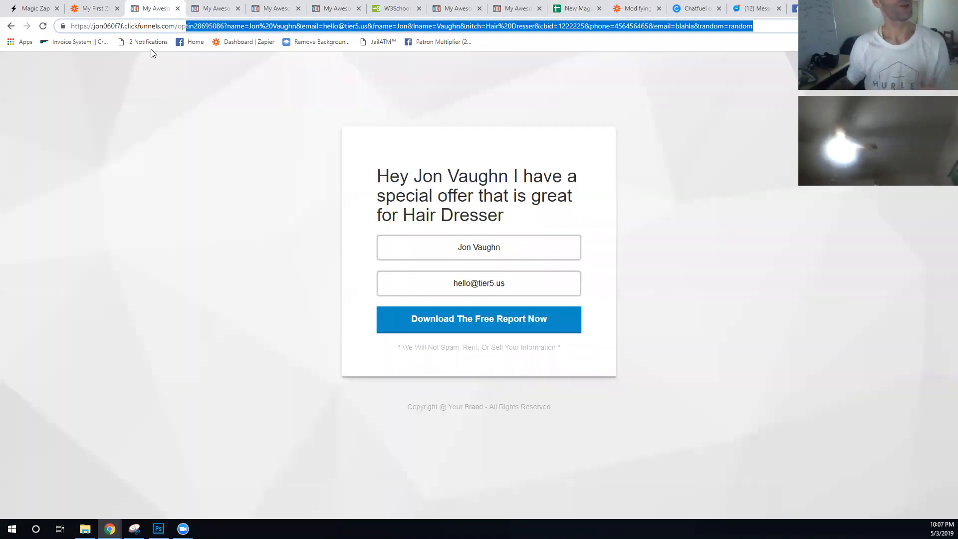
click(95, 8)
click(35, 8)
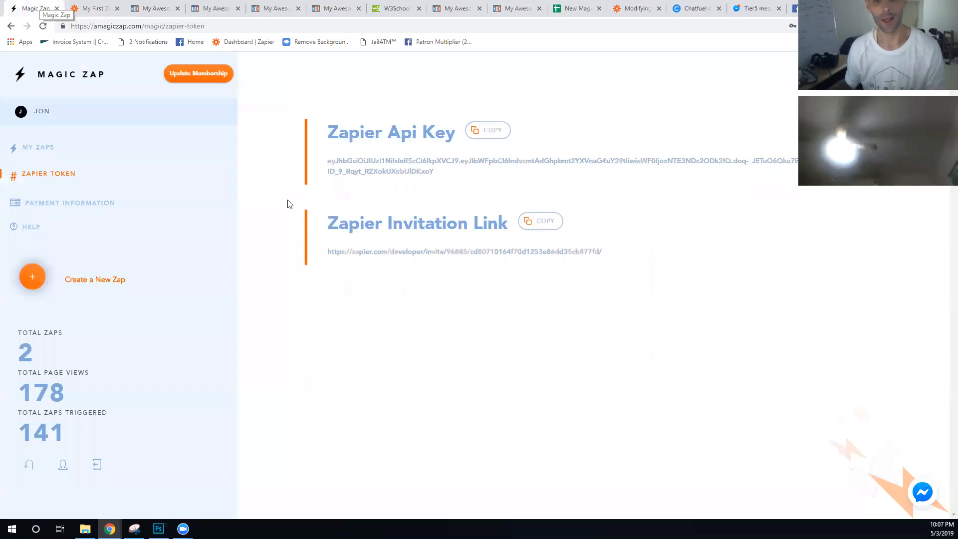